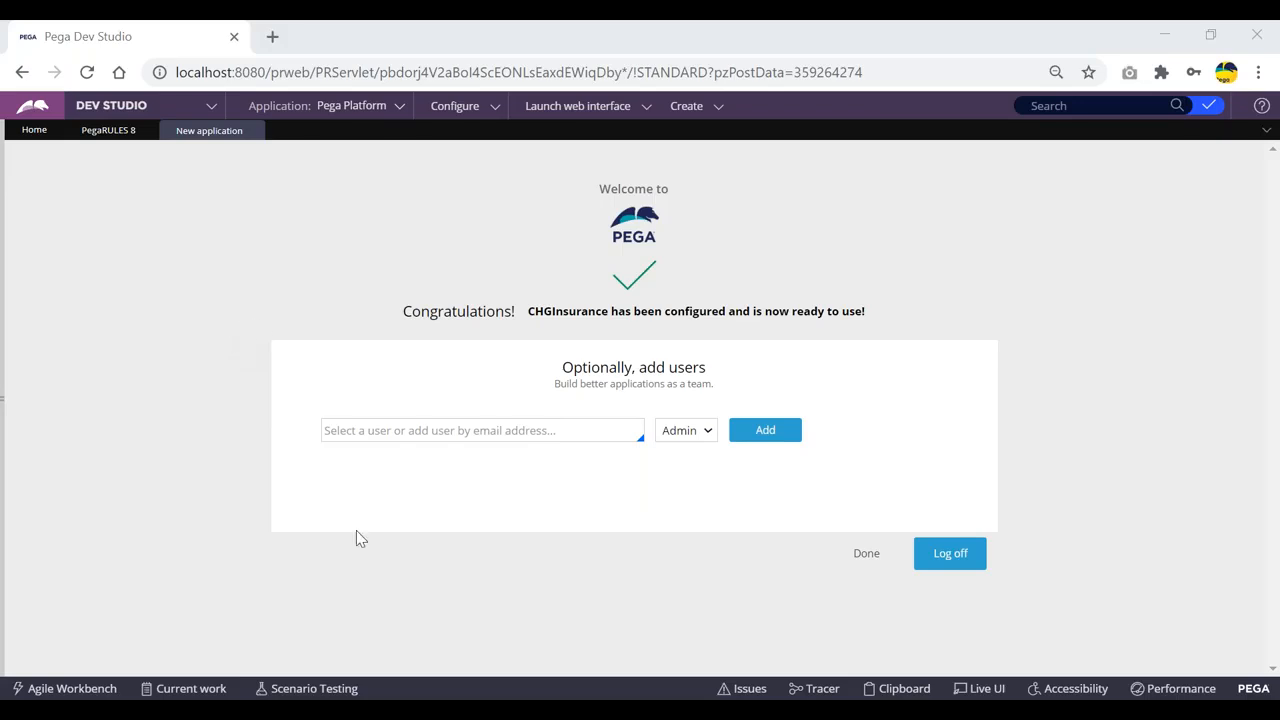
Step: On the CHGInsurance Congratulations page, focus the 'Optionally, add users' field
mouse_move(469, 710)
click(390, 430)
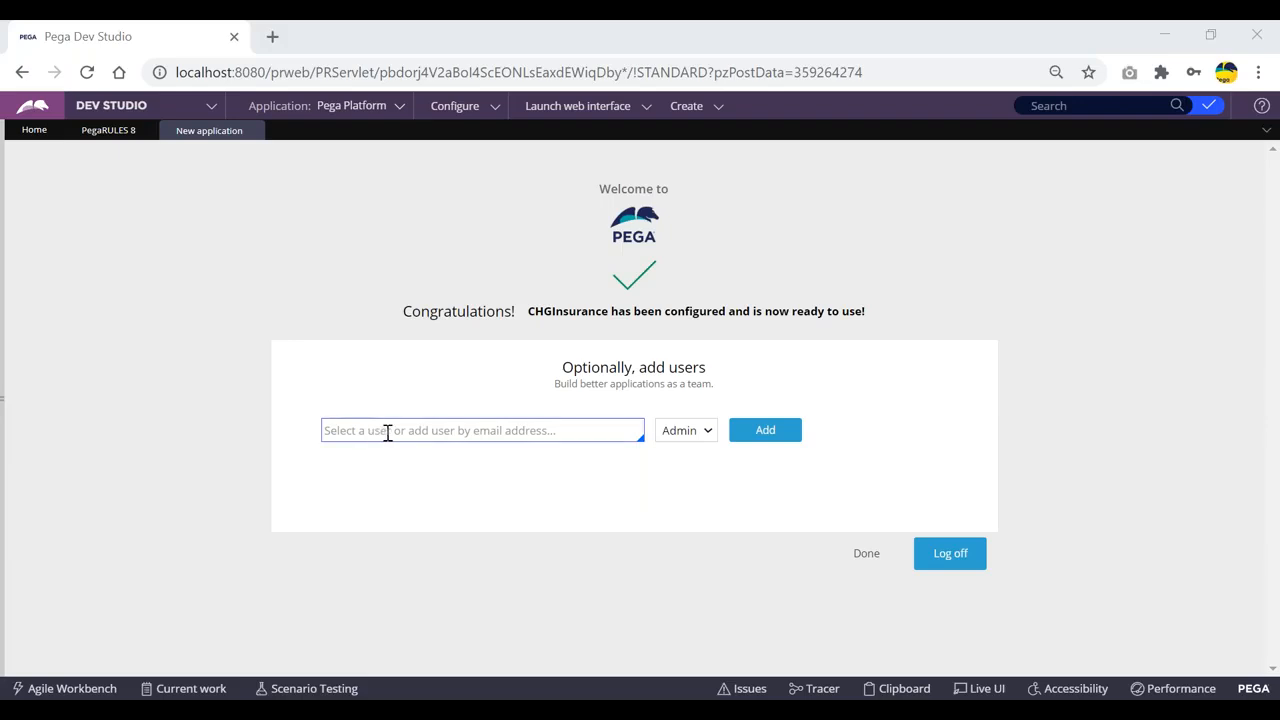
Step: Add a new user by e-mail address to CHGInsurance, keeping the Admin role
click(993, 318)
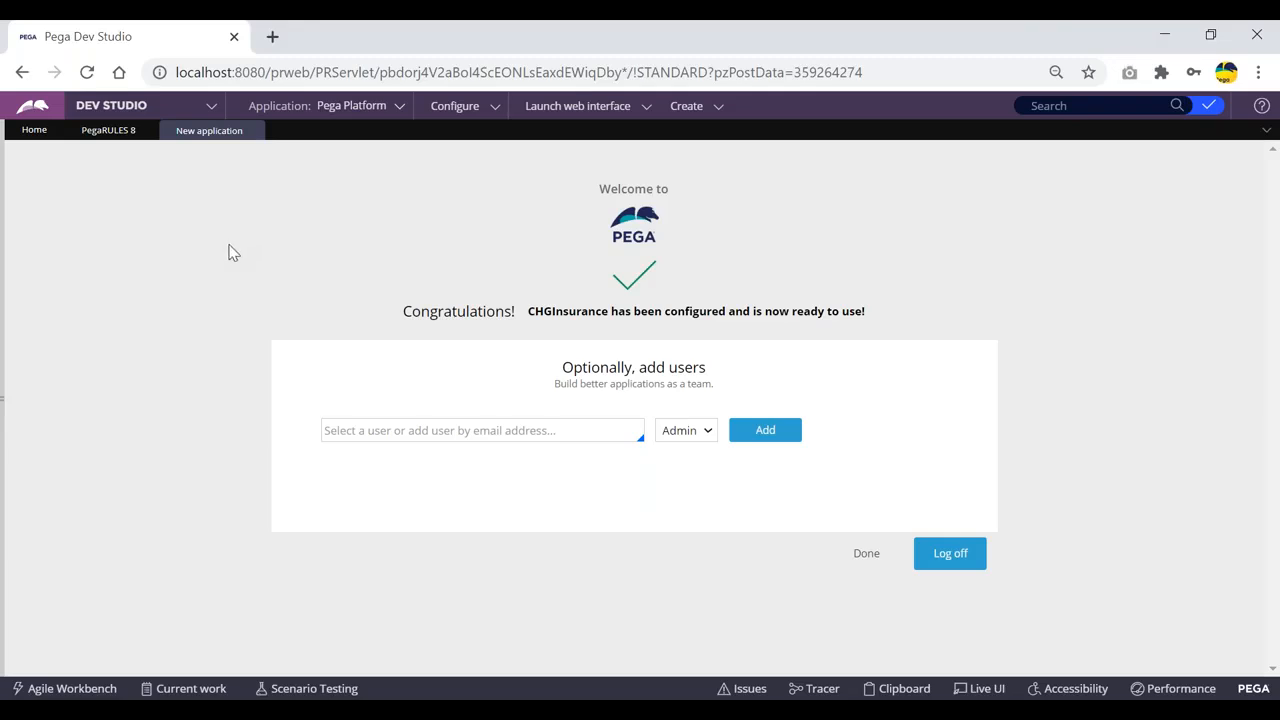
click(444, 430)
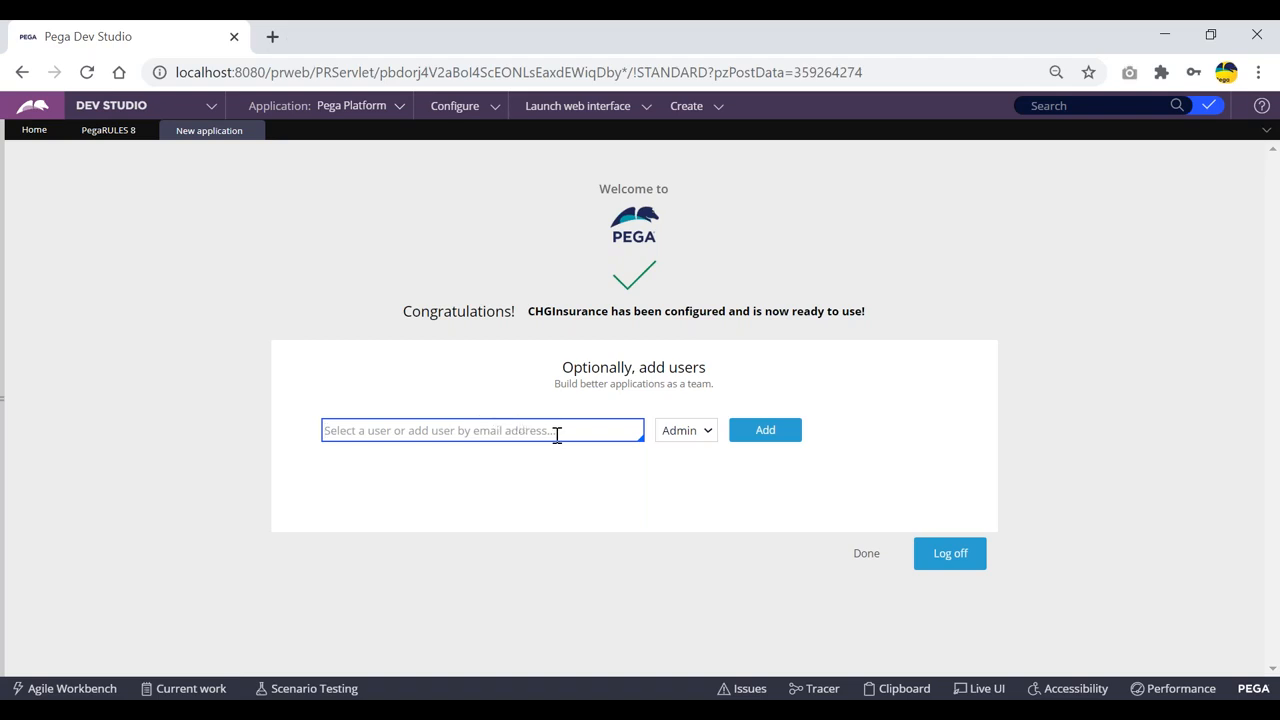
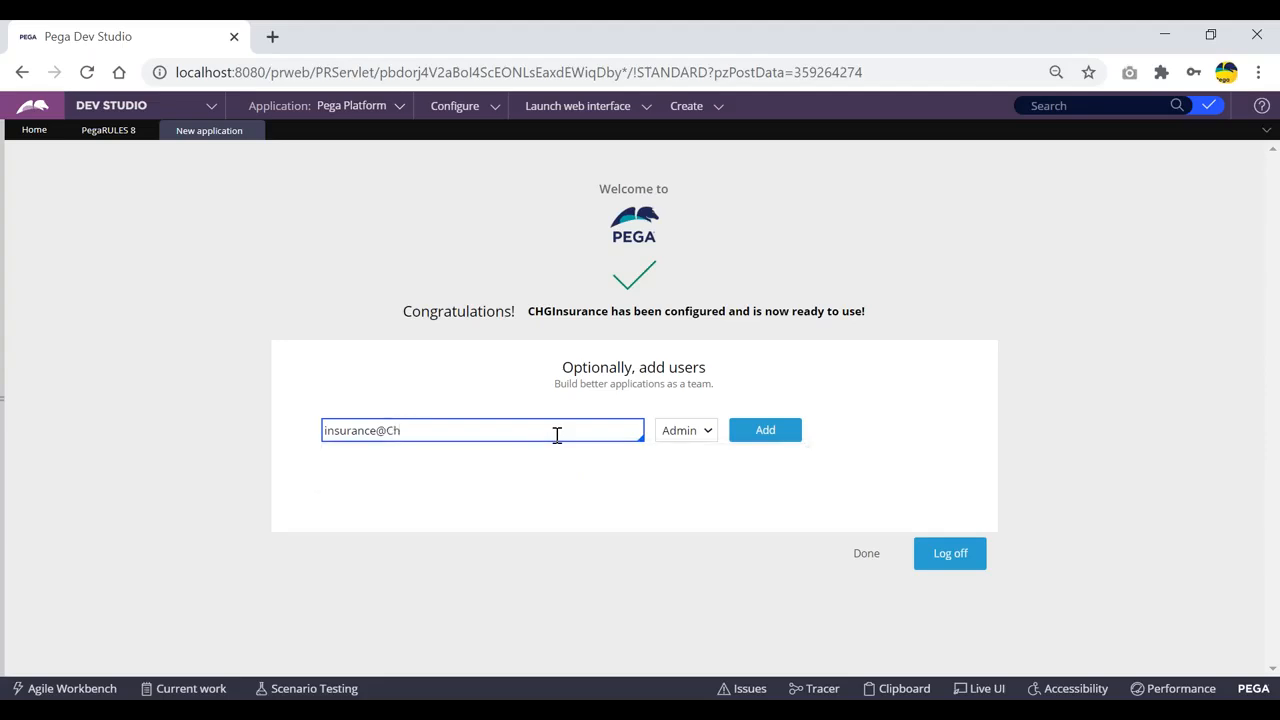
key(ctrl+a)
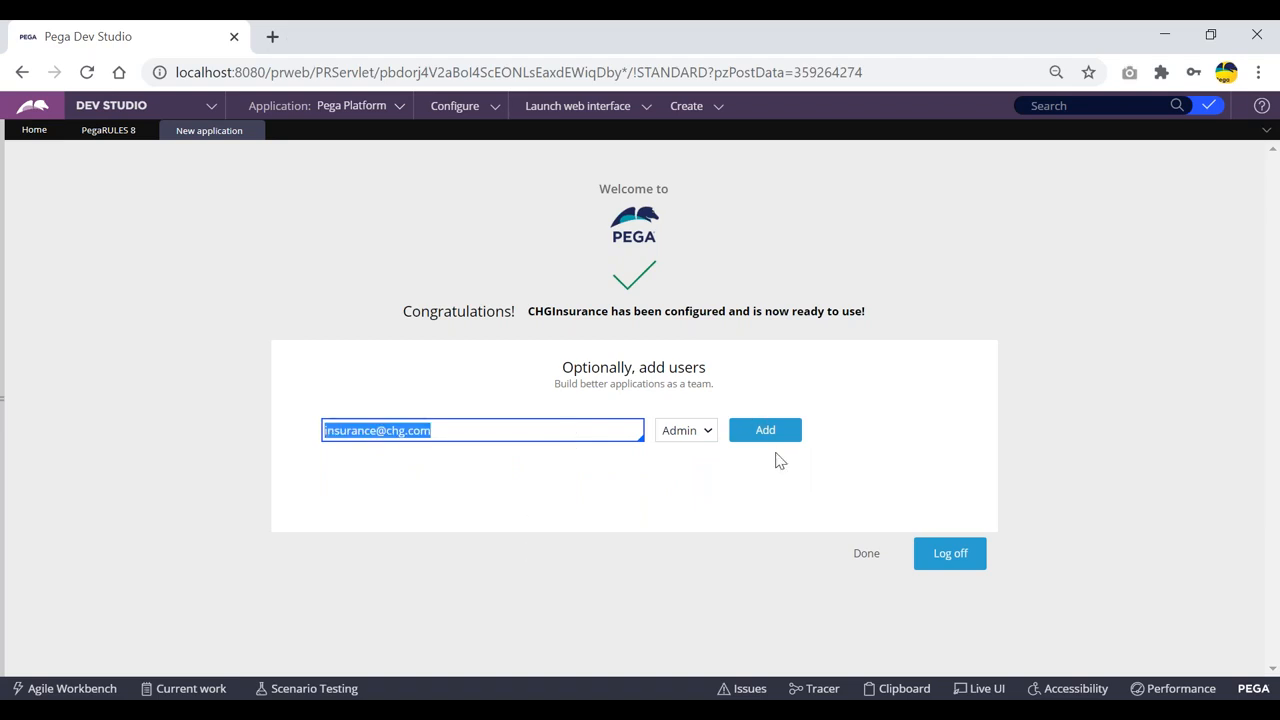
click(707, 431)
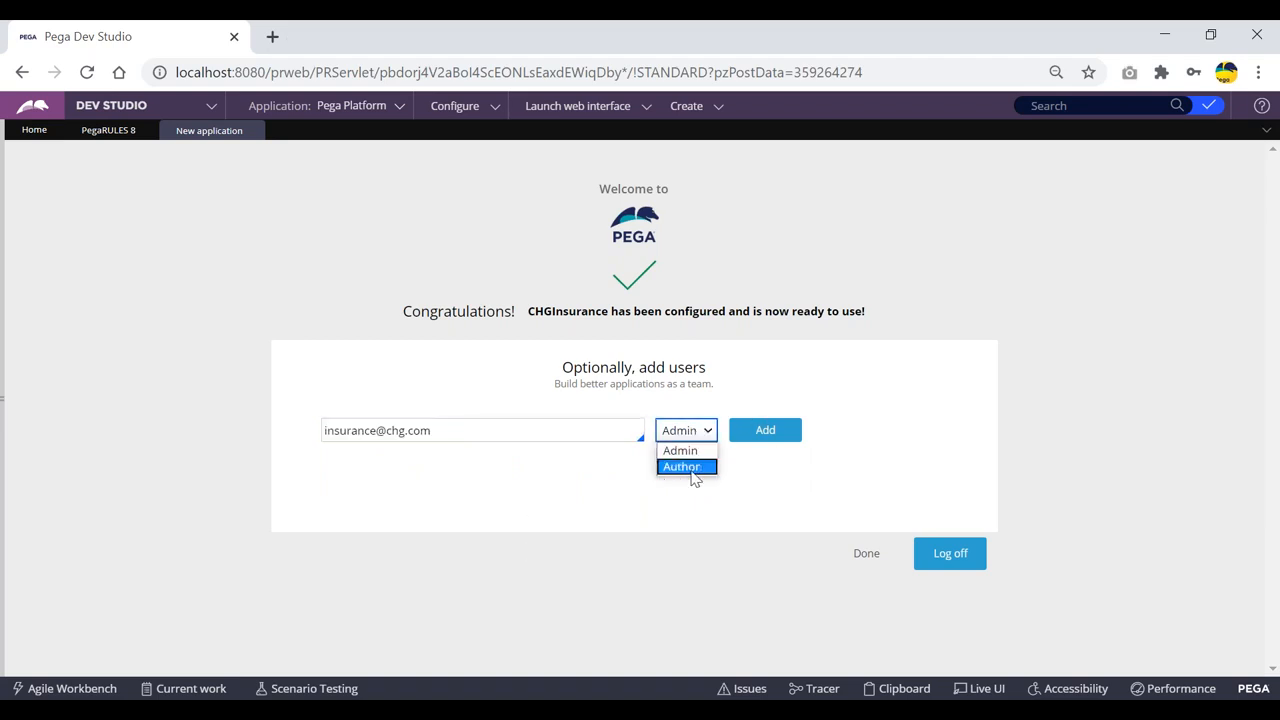
click(697, 451)
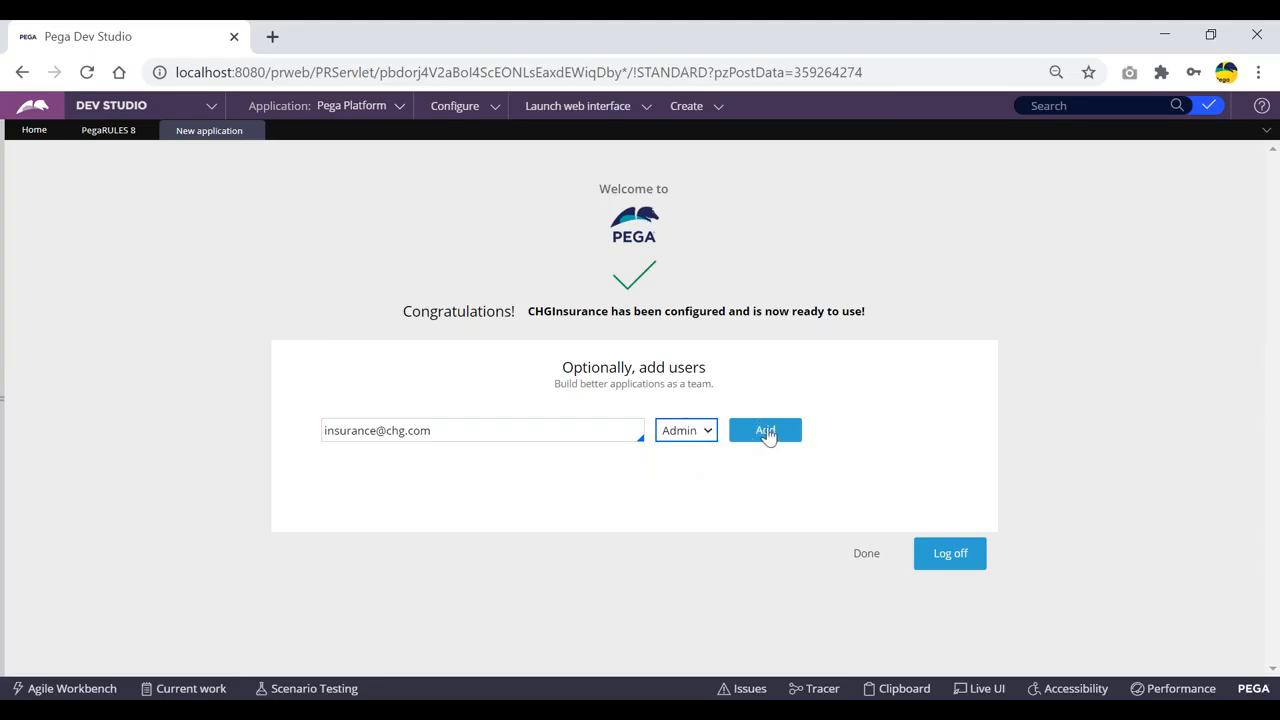
click(766, 433)
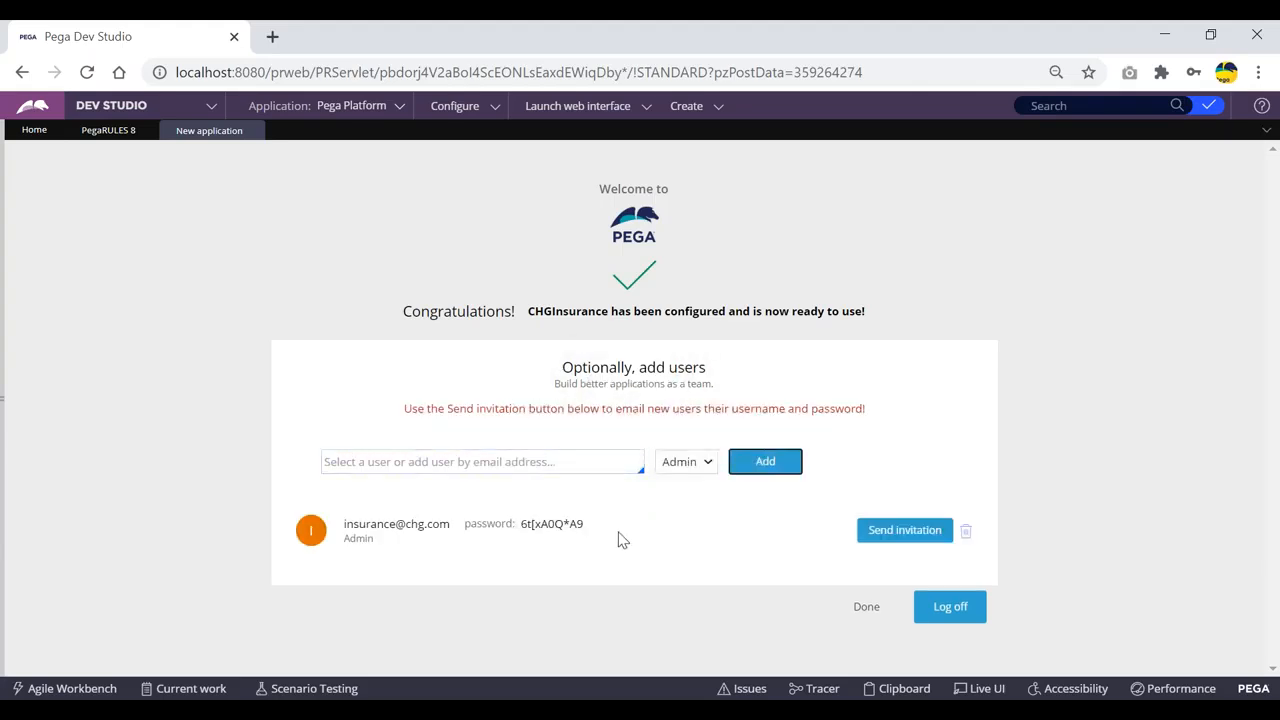
Step: Paste the new user's login name and generated password below the existing Notepad notes
drag(598, 531, 343, 525)
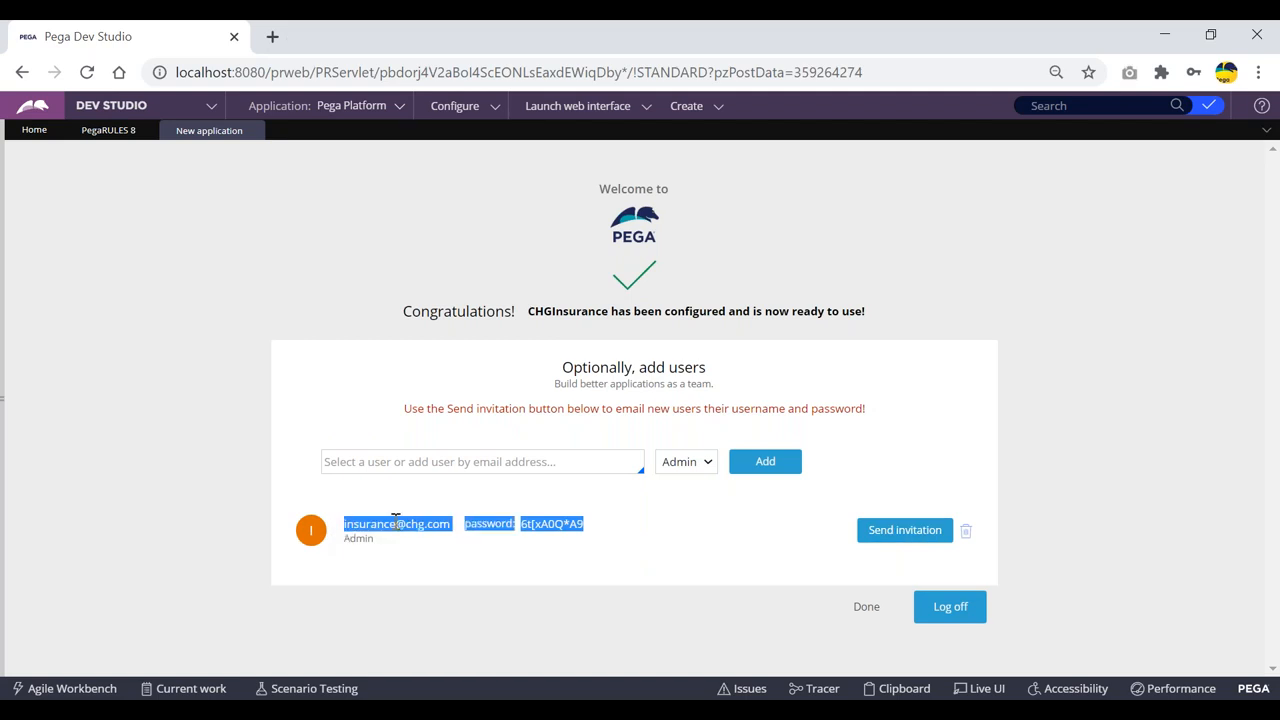
drag(612, 528, 364, 522)
drag(590, 530, 343, 527)
key(ctrl+c)
click(409, 712)
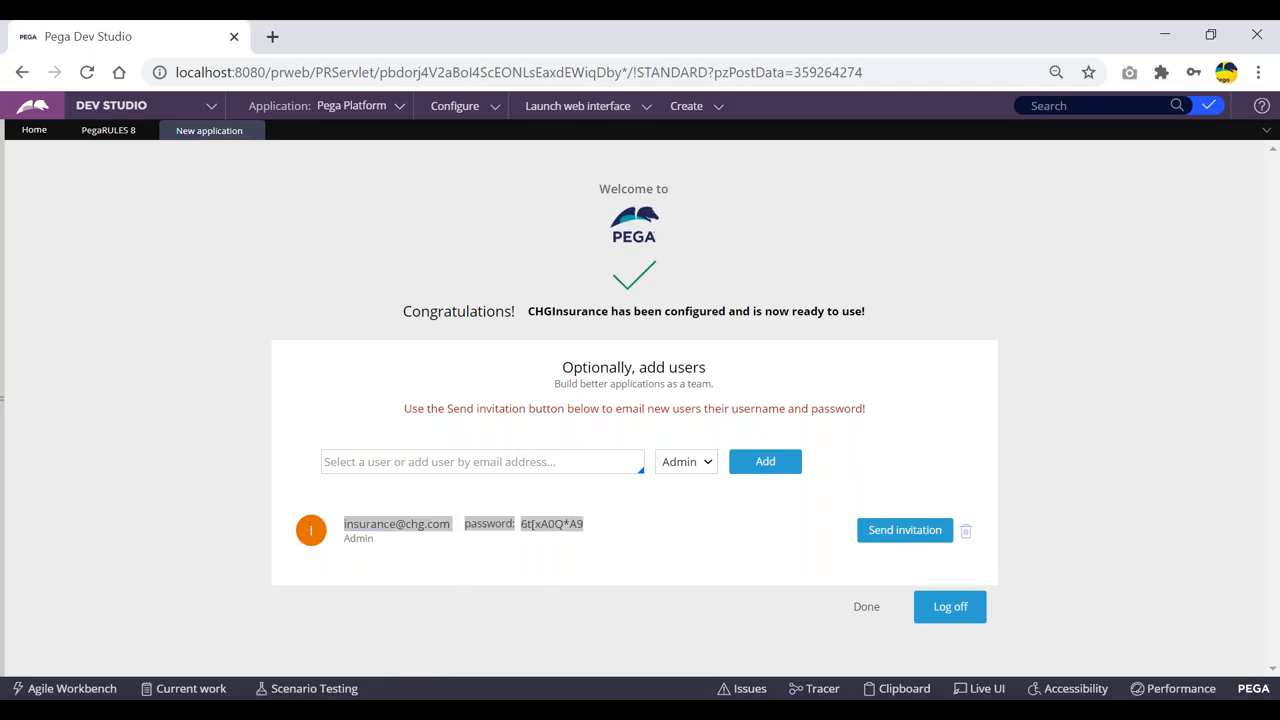
click(770, 429)
key(Return)
key(Return)
key(Return)
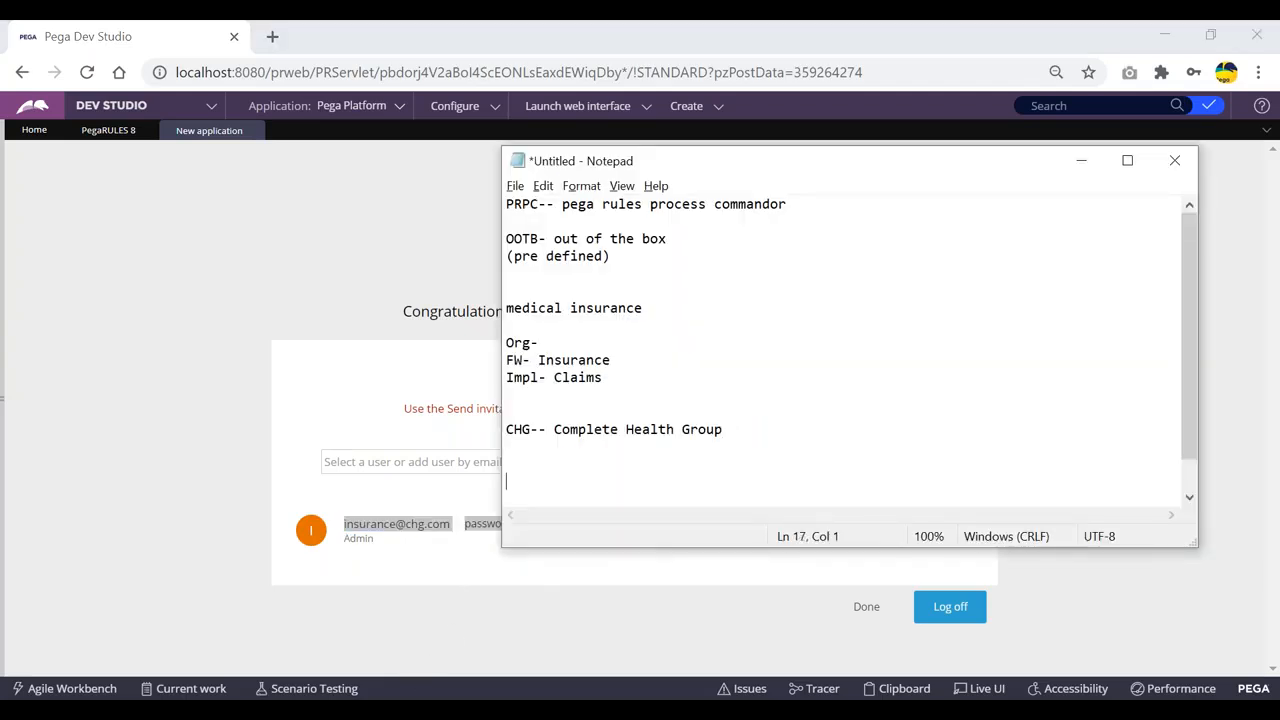
key(ctrl+v)
scroll(1066, 215, down, 1)
click(1081, 160)
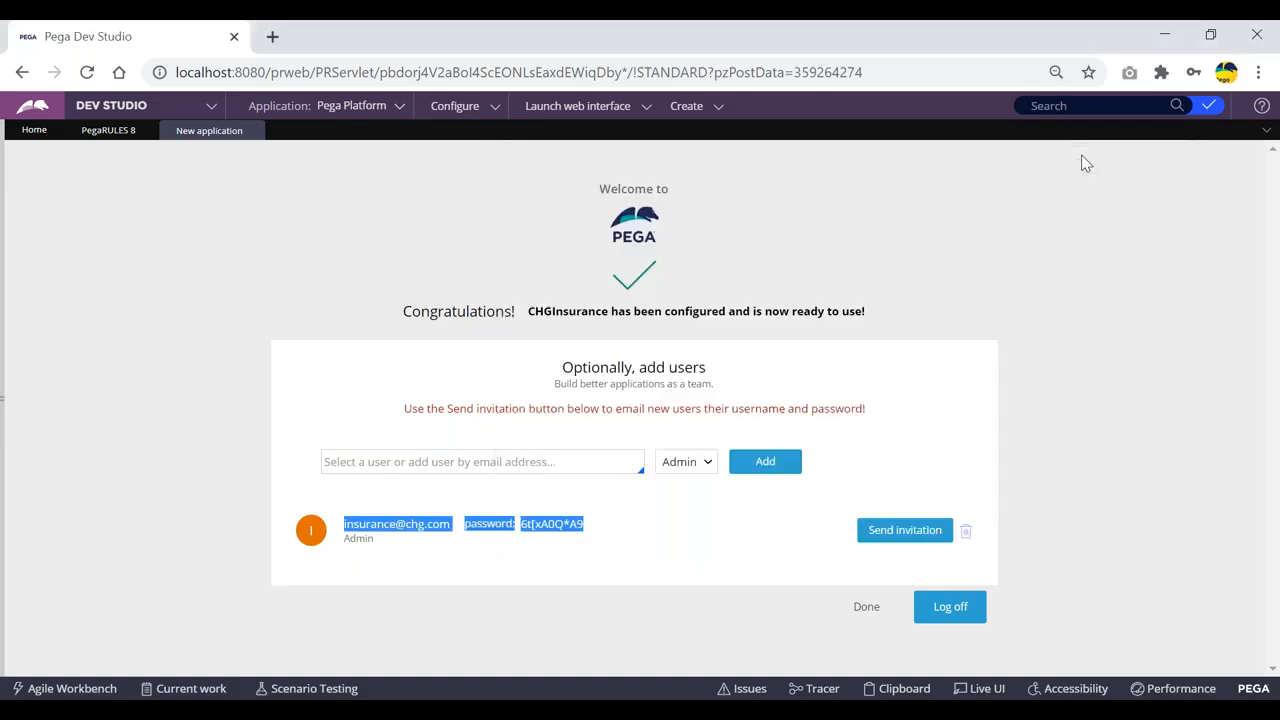
Step: Highlight the new user's login name and the send-invitation instruction on the confirmation page
click(834, 437)
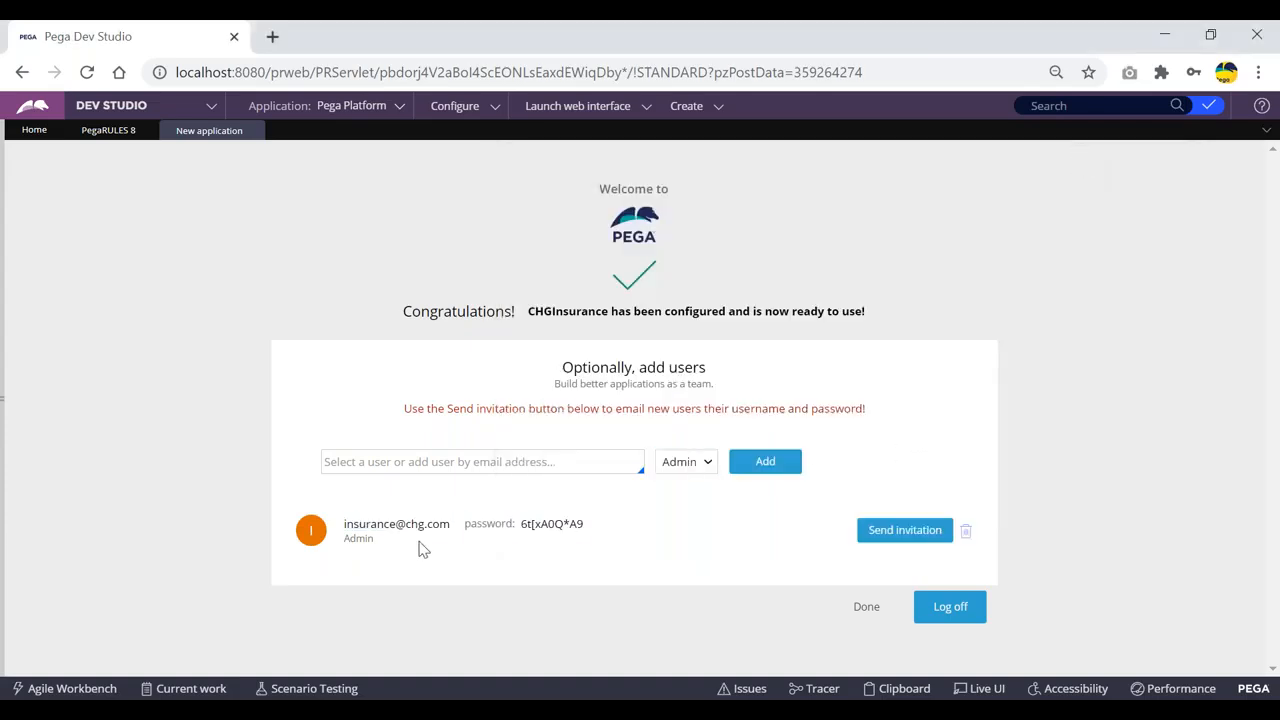
drag(451, 531, 352, 527)
click(446, 547)
click(418, 463)
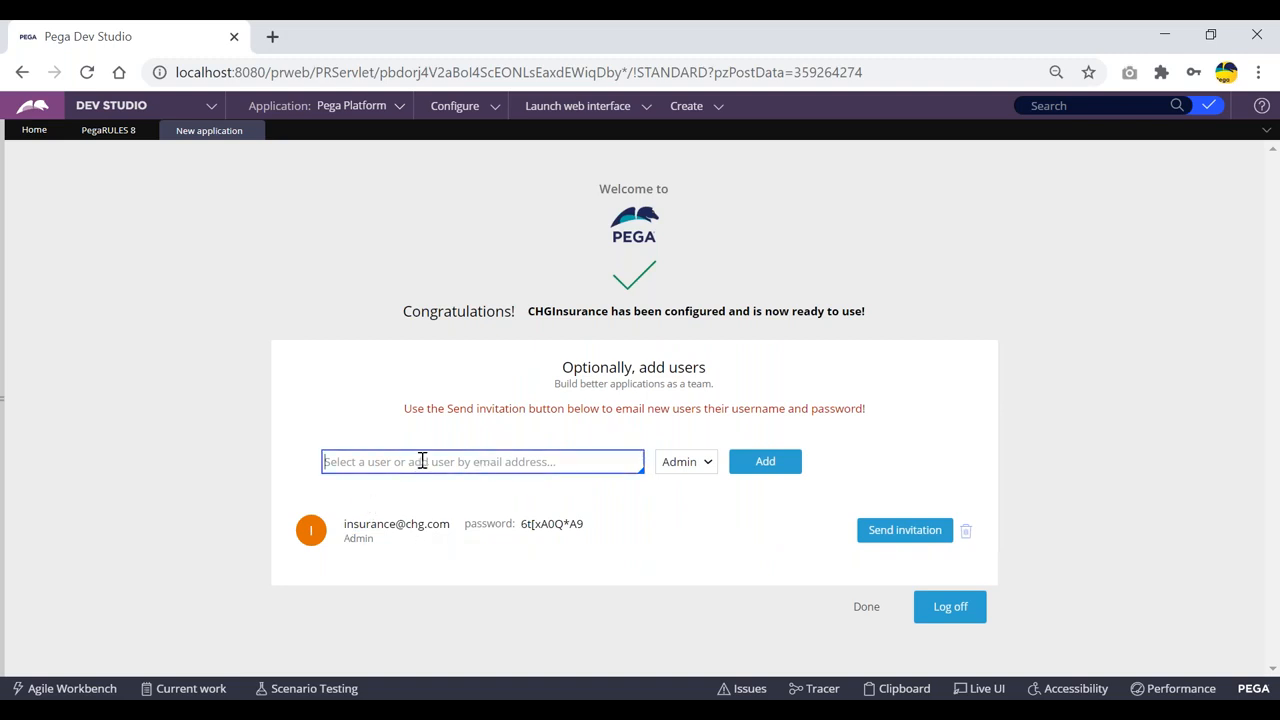
drag(455, 524, 345, 527)
click(418, 531)
click(521, 462)
click(346, 525)
mouse_move(346, 525)
mouse_down()
mouse_move(424, 528)
mouse_move(353, 525)
mouse_up()
click(437, 540)
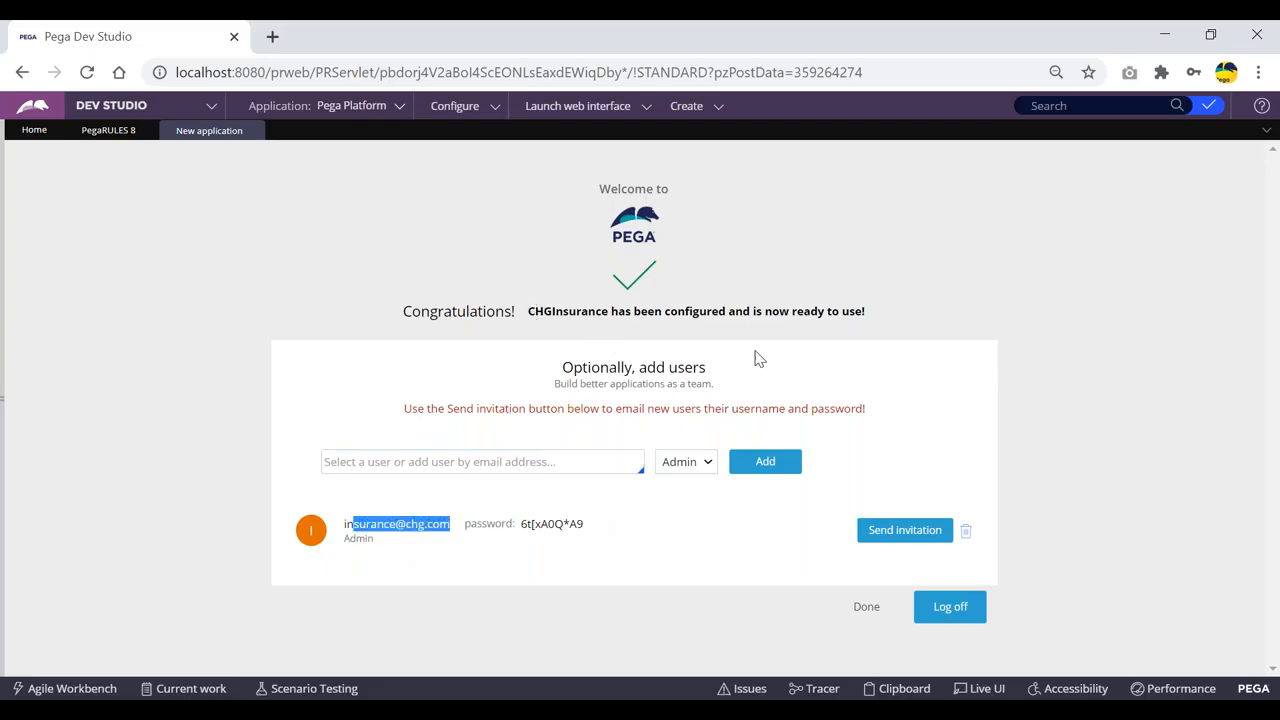
drag(411, 408, 876, 414)
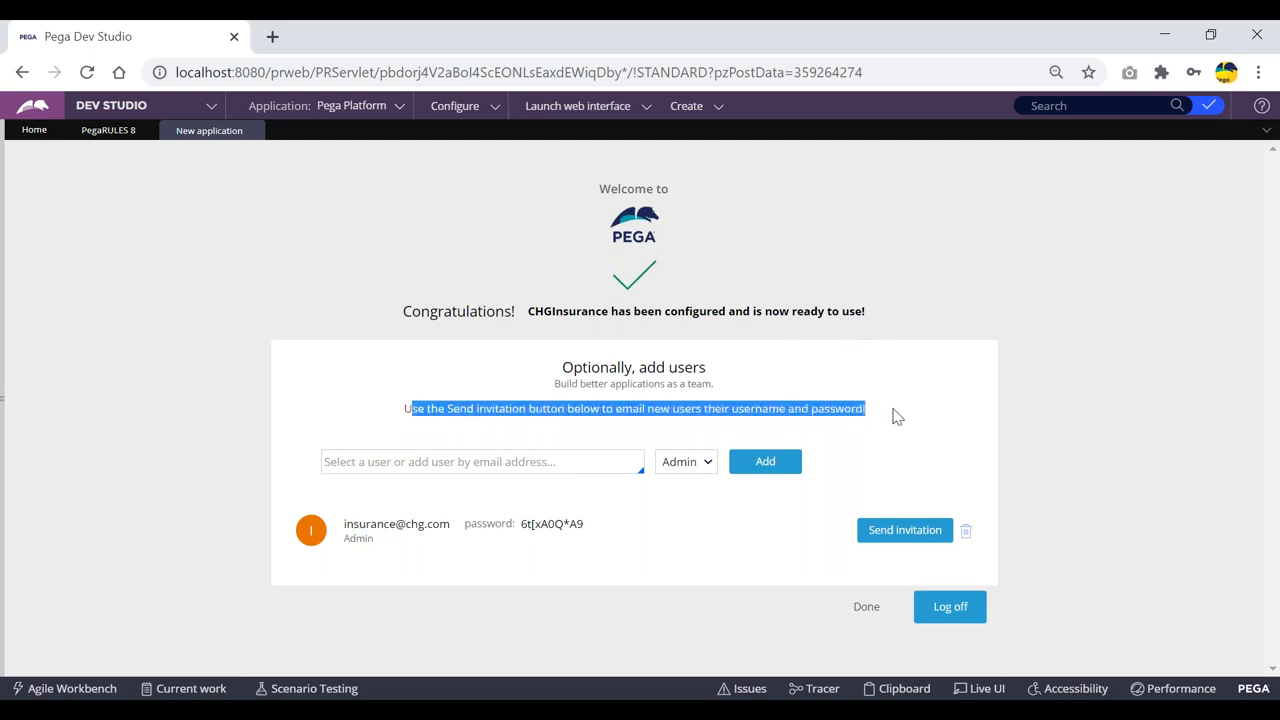
click(890, 418)
click(436, 462)
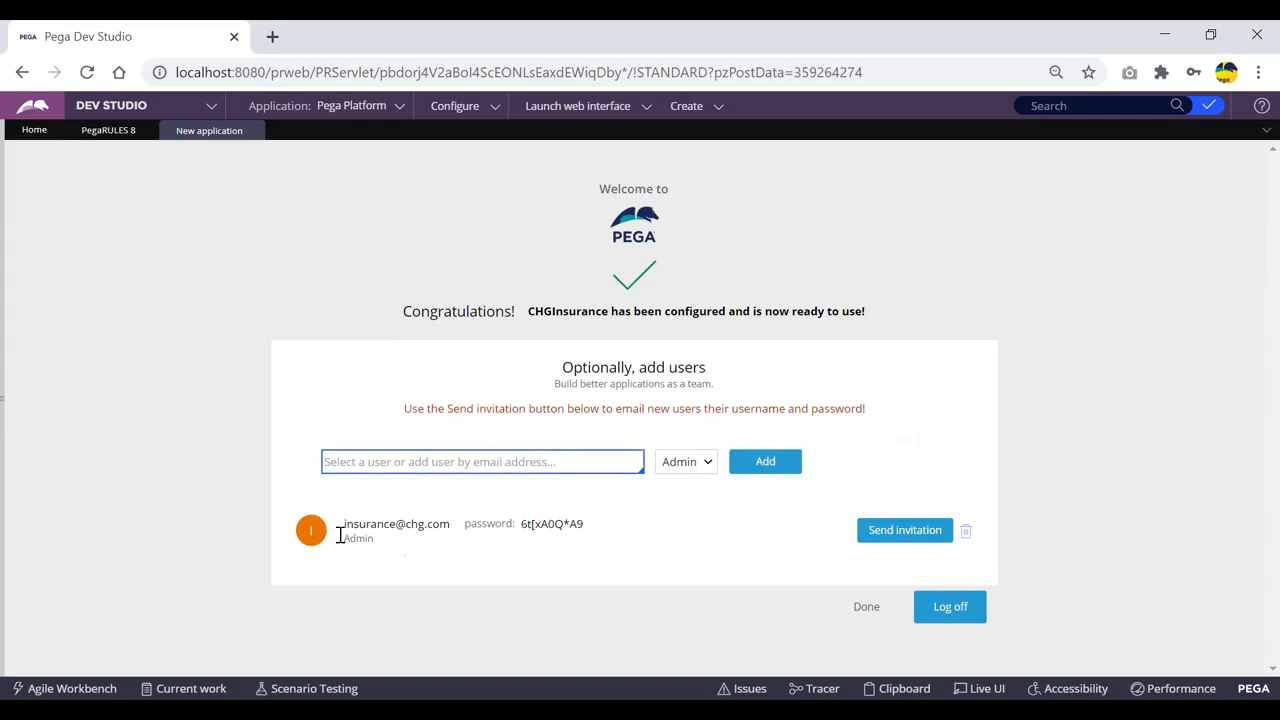
drag(346, 531, 420, 540)
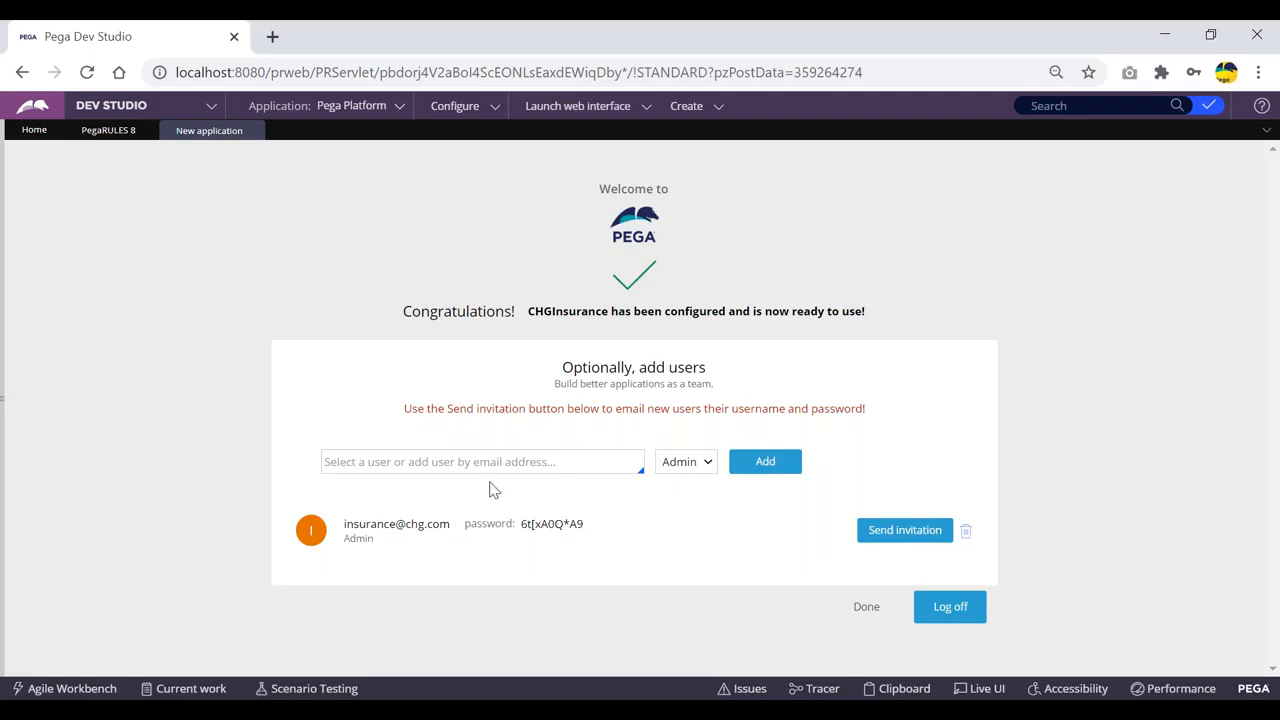
Step: Log off Dev Studio and clear the prefilled user name on the login page
click(950, 610)
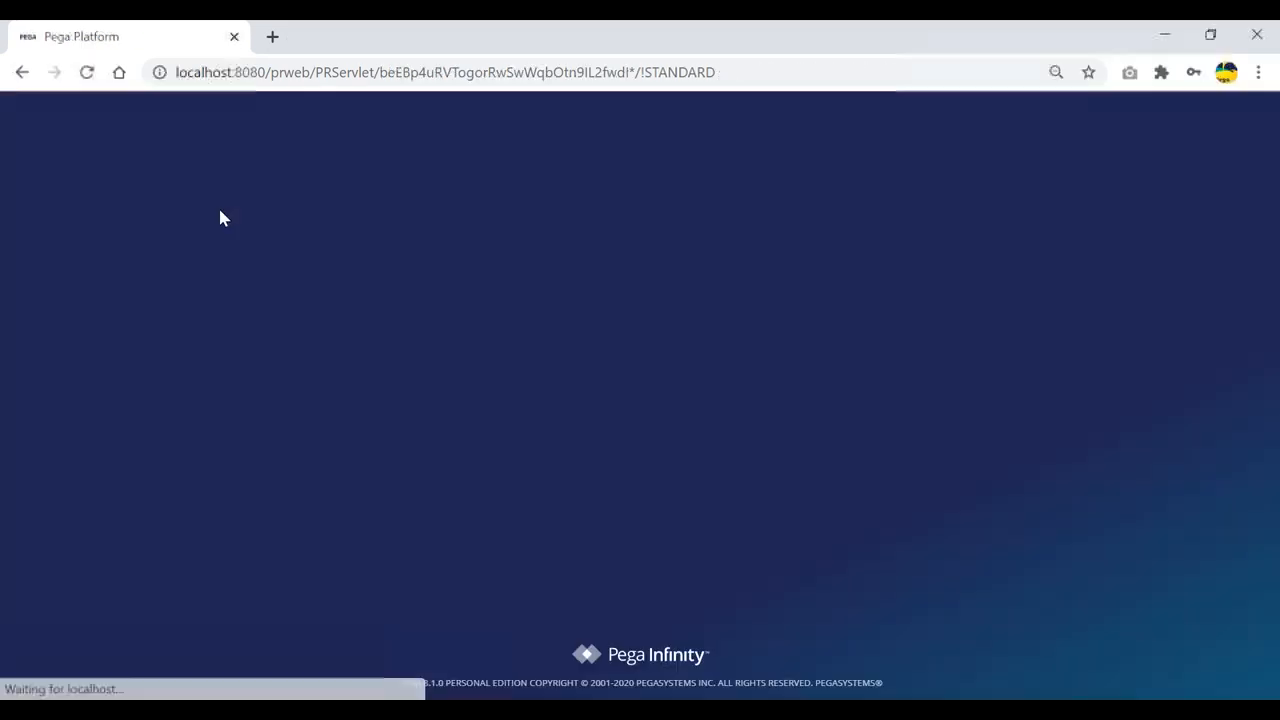
click(623, 343)
key(ctrl+a)
key(BackSpace)
key(Escape)
key(alt+Tab)
key(alt+Tab)
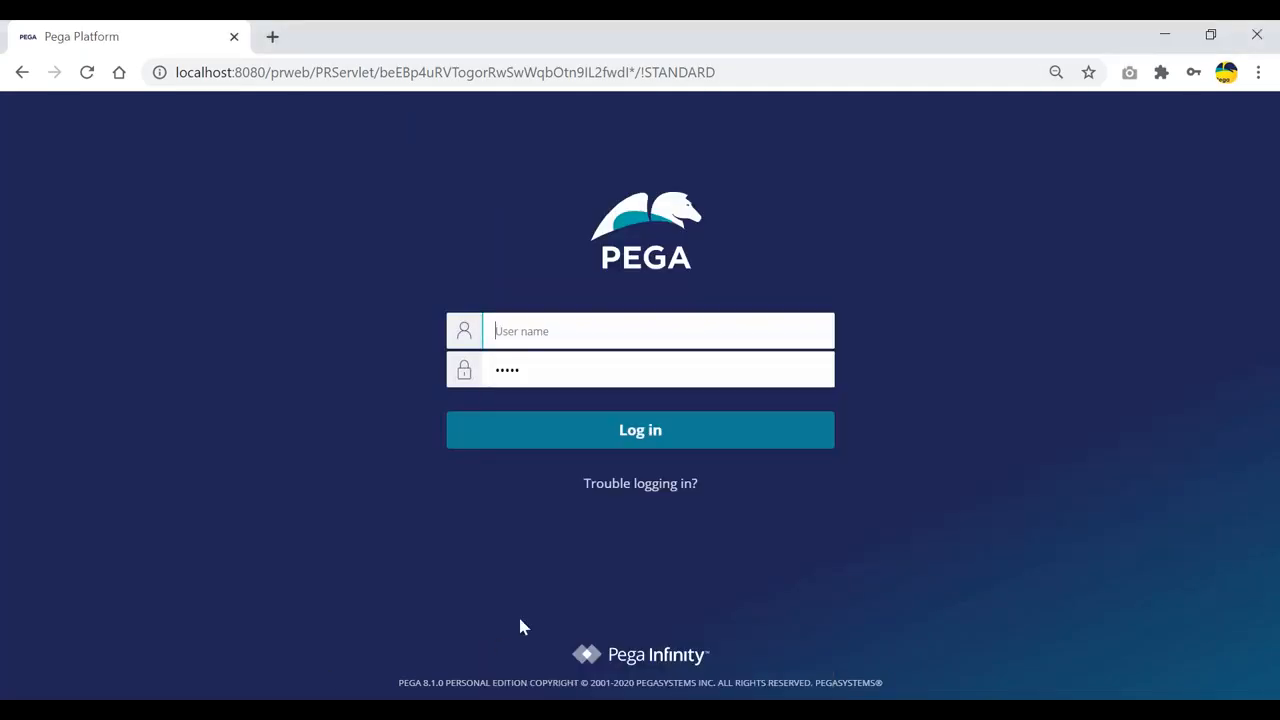
key(alt+Tab)
Step: Sign in with the new user's login name and generated password copied from the notes
drag(644, 412, 502, 410)
key(ctrl+c)
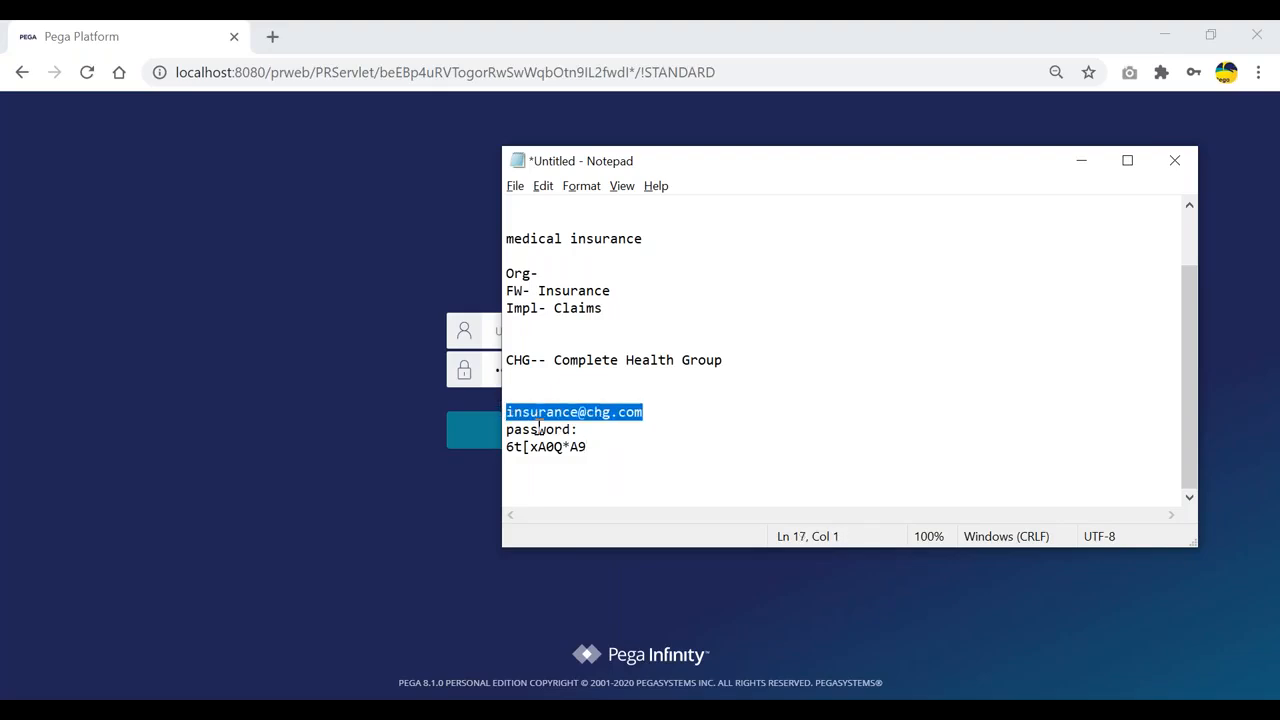
click(491, 331)
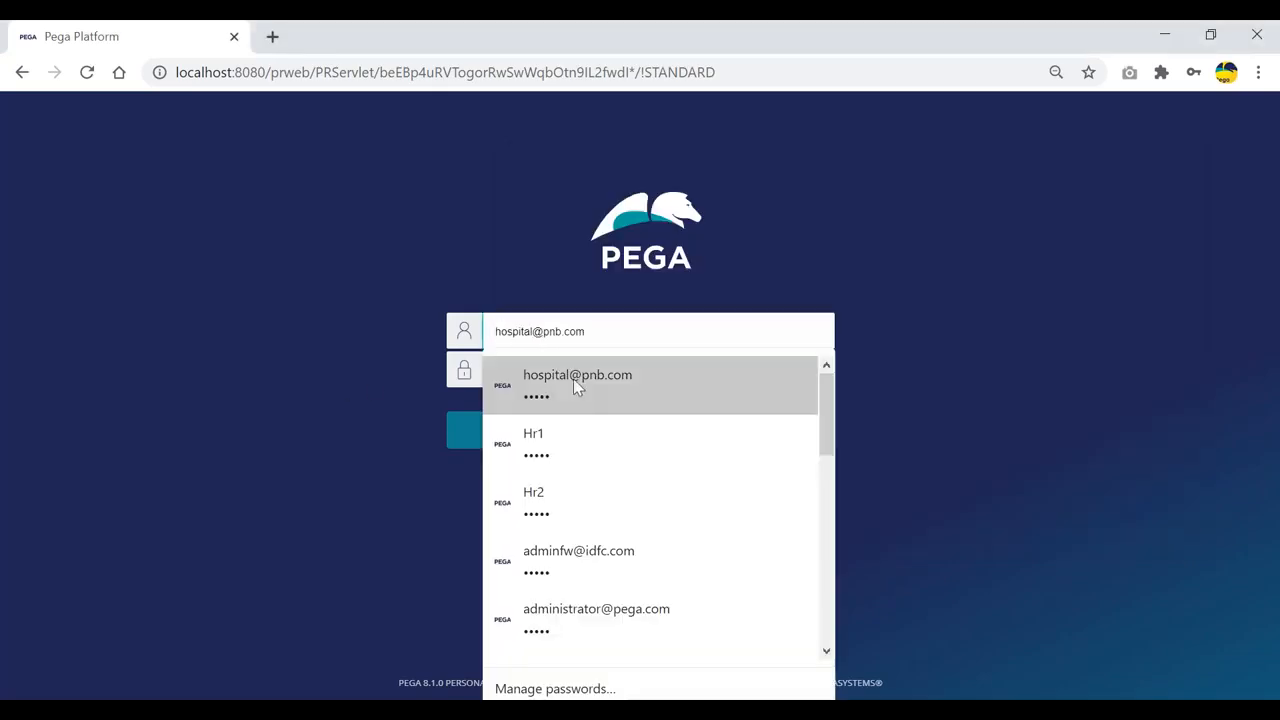
key(ctrl+v)
key(alt+Tab)
drag(591, 447, 500, 447)
click(492, 370)
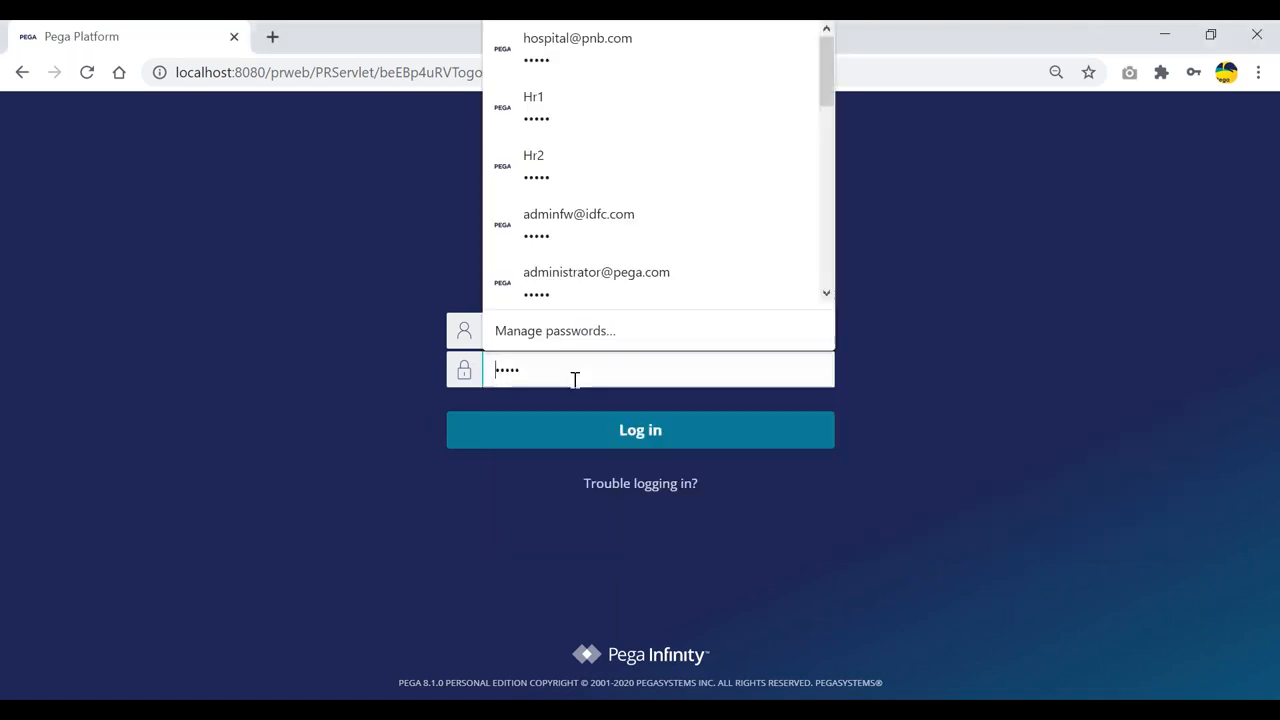
key(ctrl+a)
key(ctrl+v)
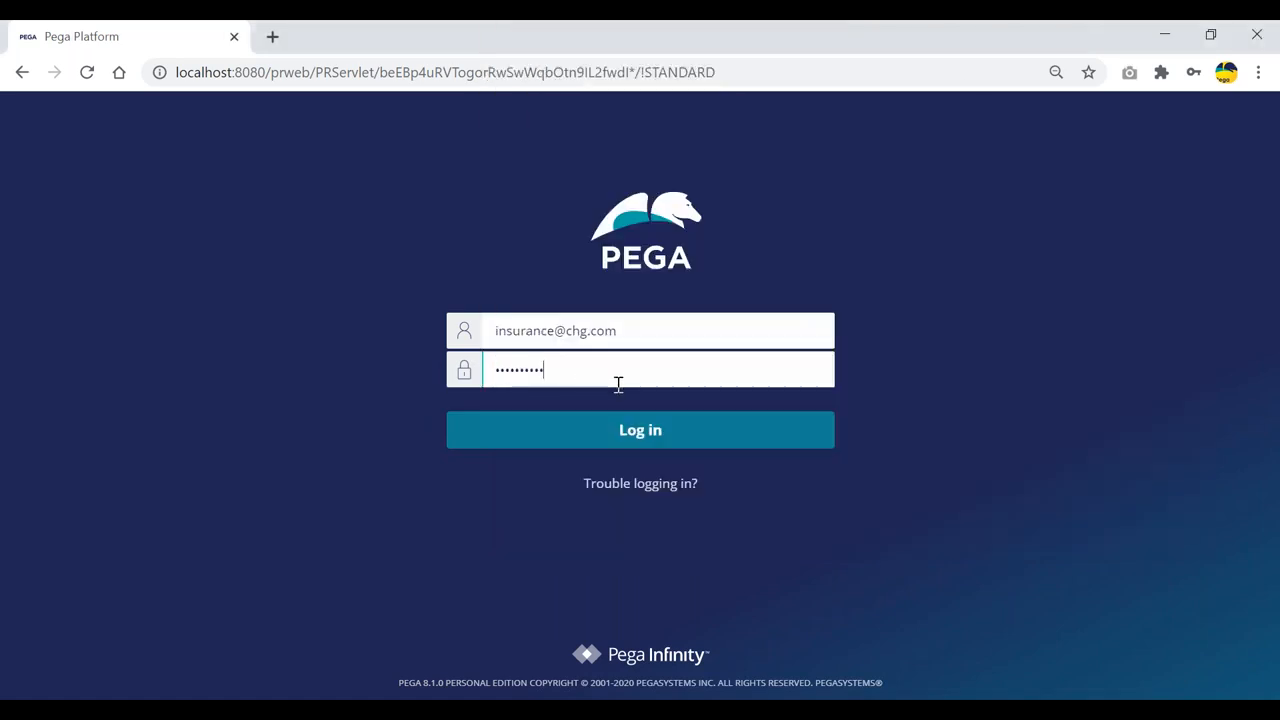
click(652, 432)
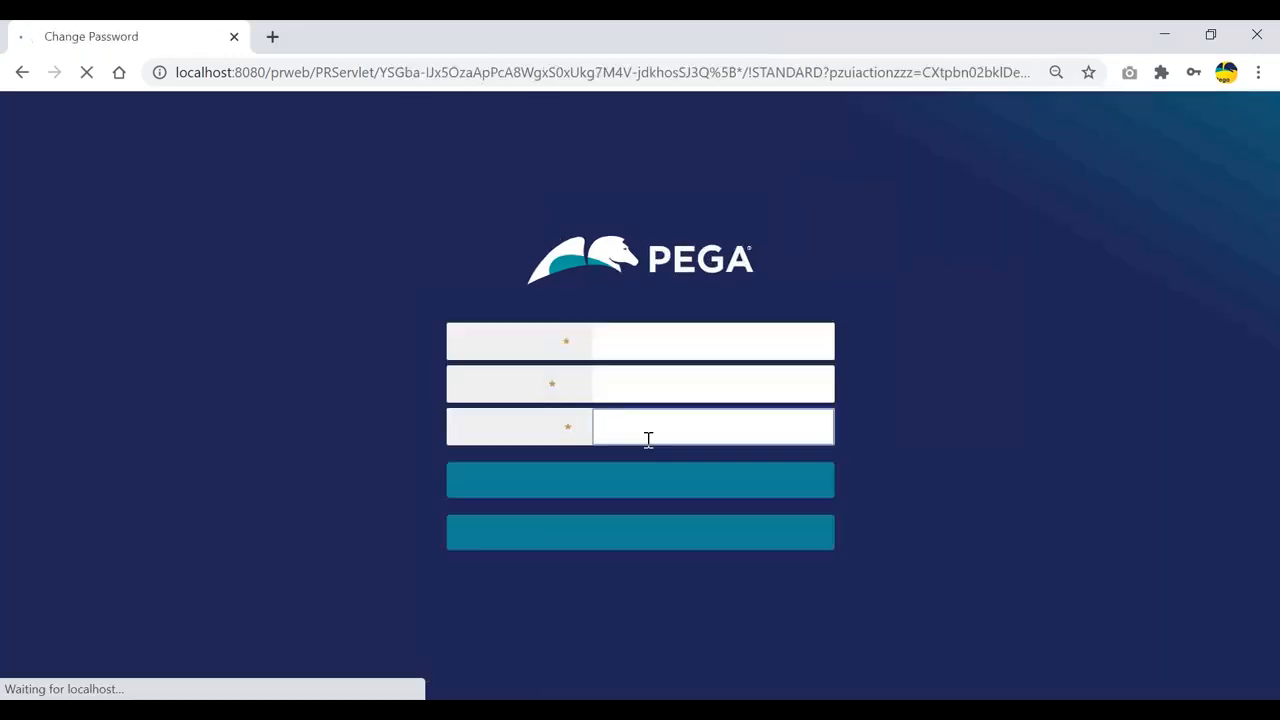
click(1188, 402)
Step: Fill in the current password field with the pasted generated password
click(649, 343)
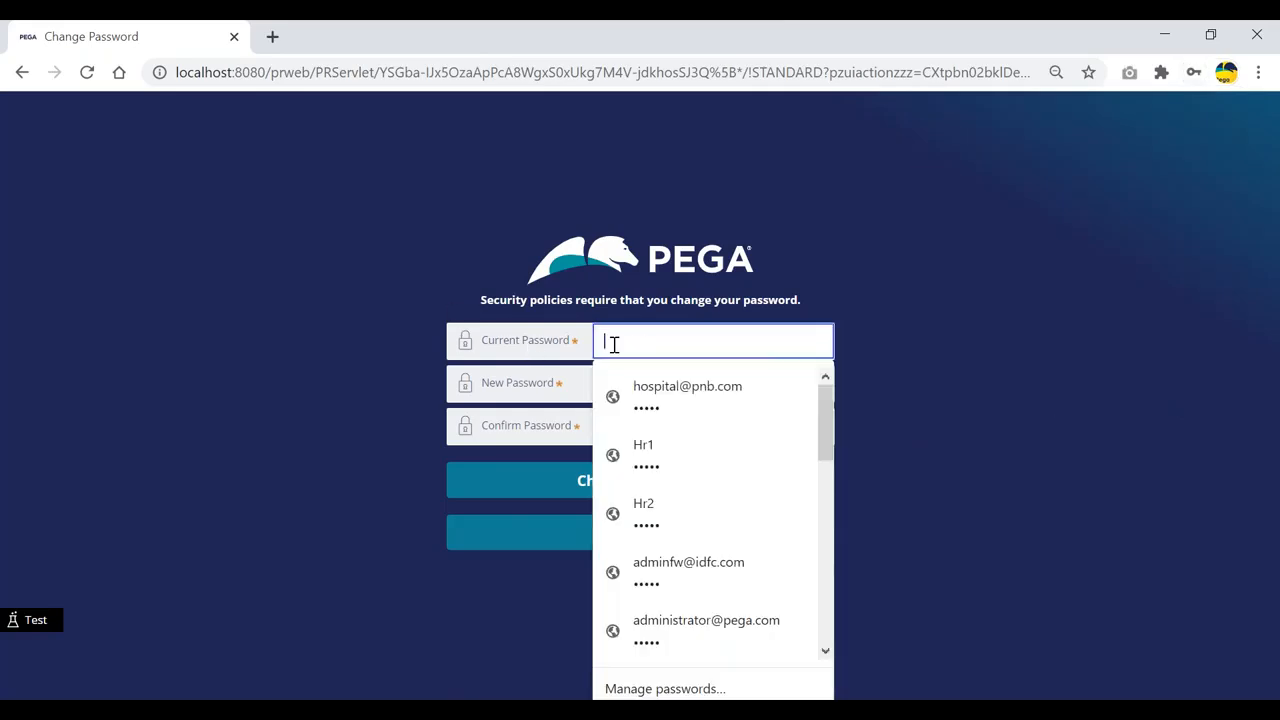
click(898, 328)
click(670, 340)
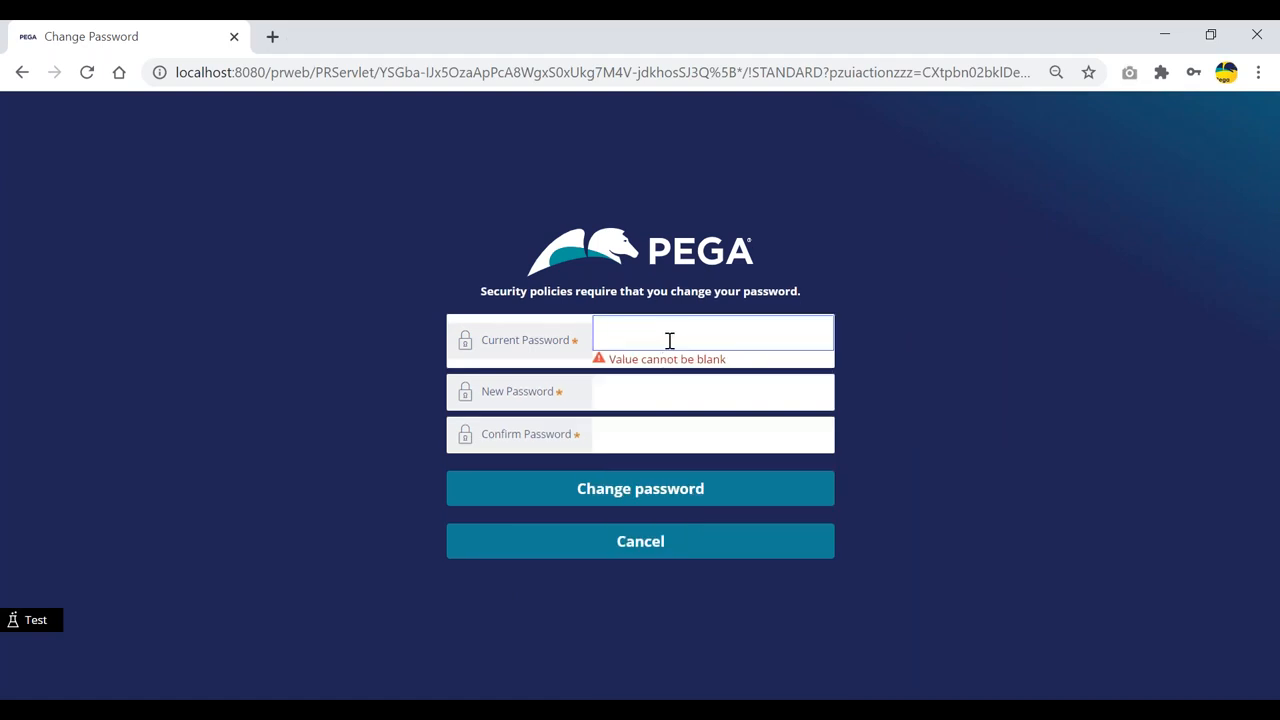
click(666, 337)
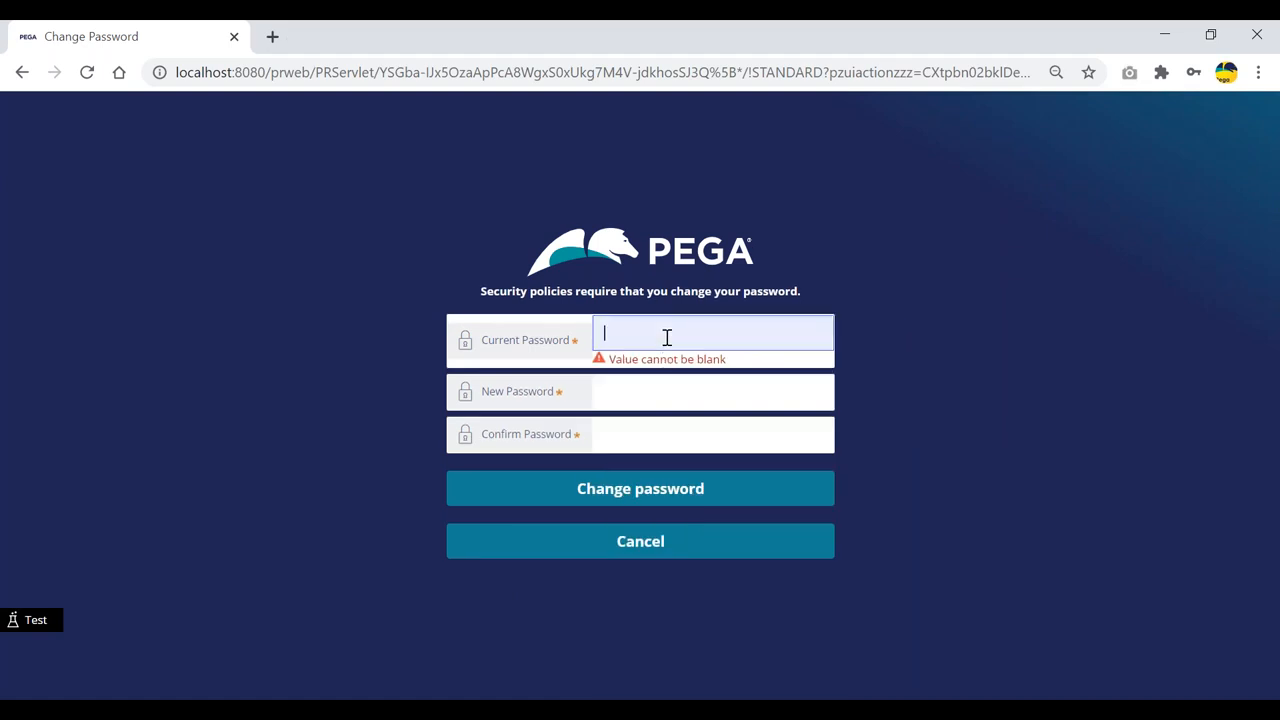
key(ctrl+v)
Step: Enter and confirm a new password, then submit the password change
click(648, 391)
key(ctrl+v)
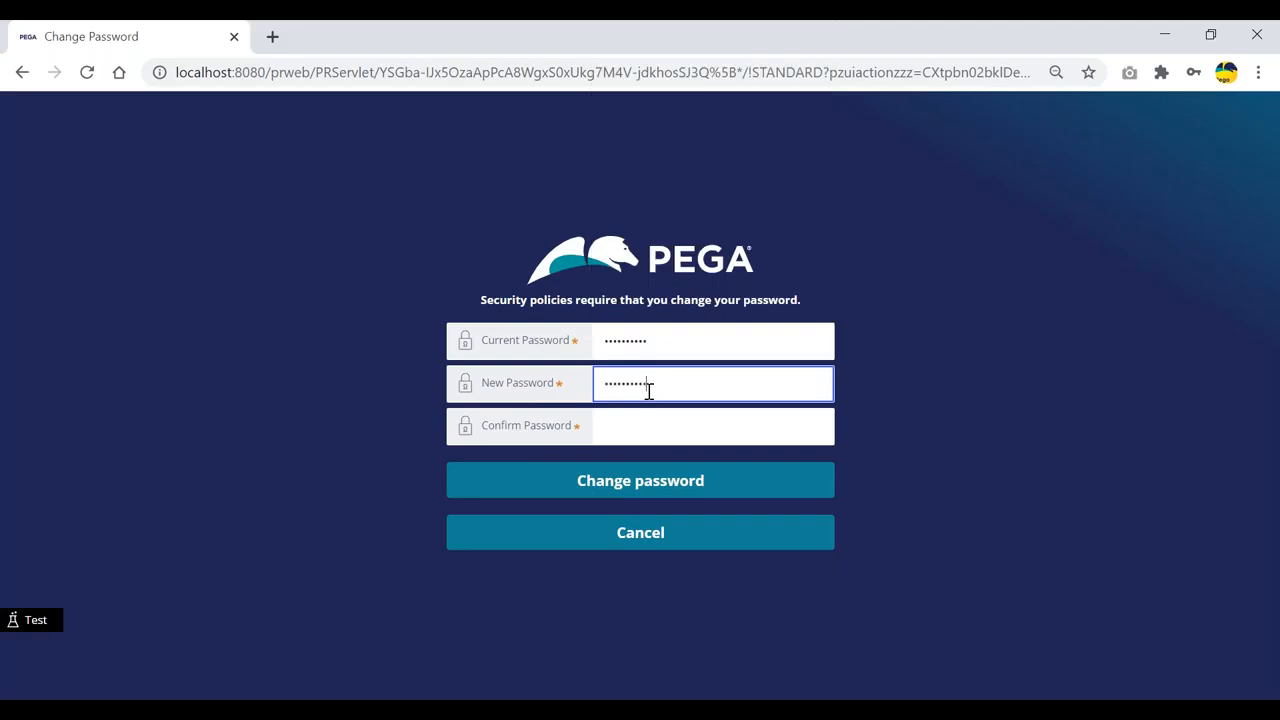
key(ctrl+a)
key(BackSpace)
text(•••••)
key(Tab)
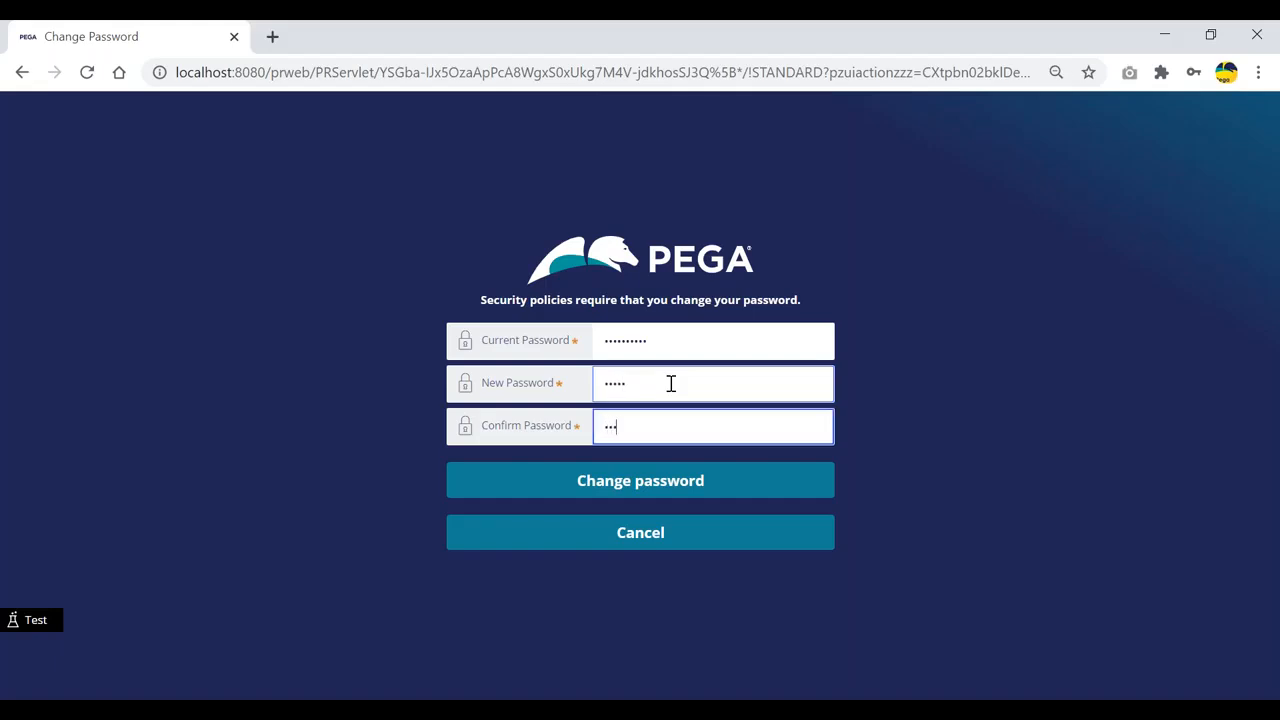
click(645, 480)
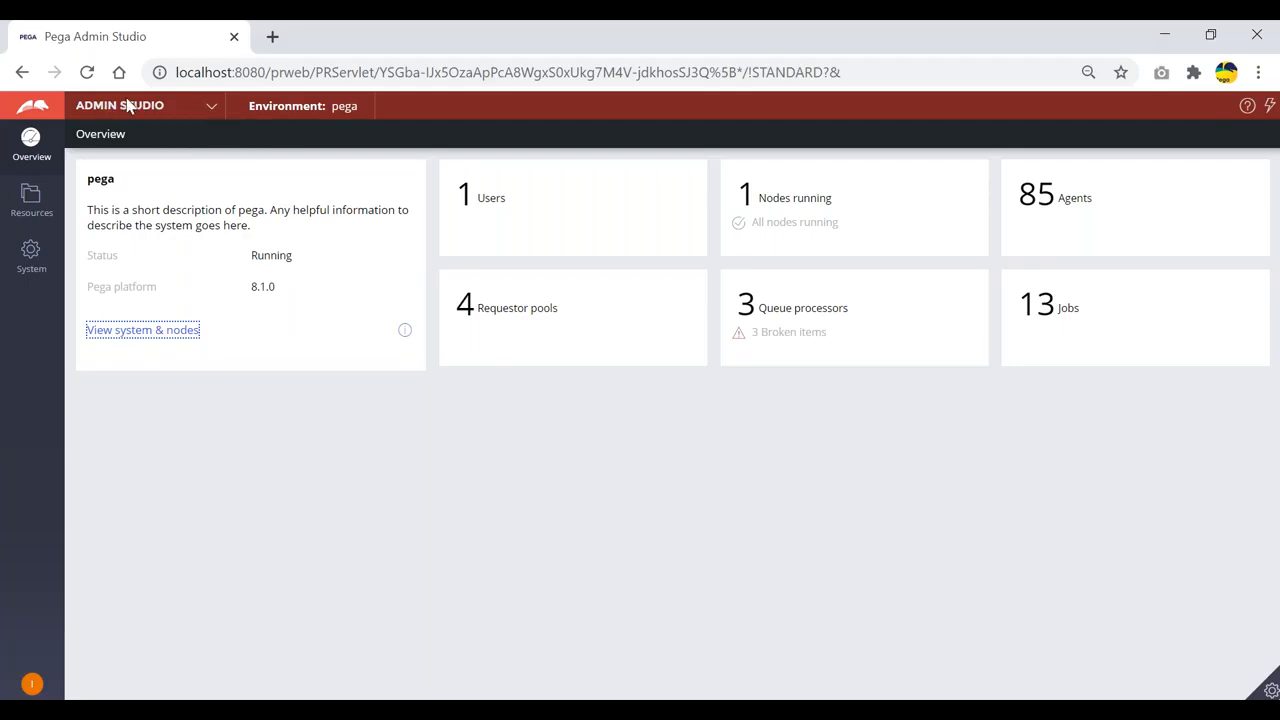
Step: Switch from Admin Studio to Dev Studio using the studio switcher
click(211, 110)
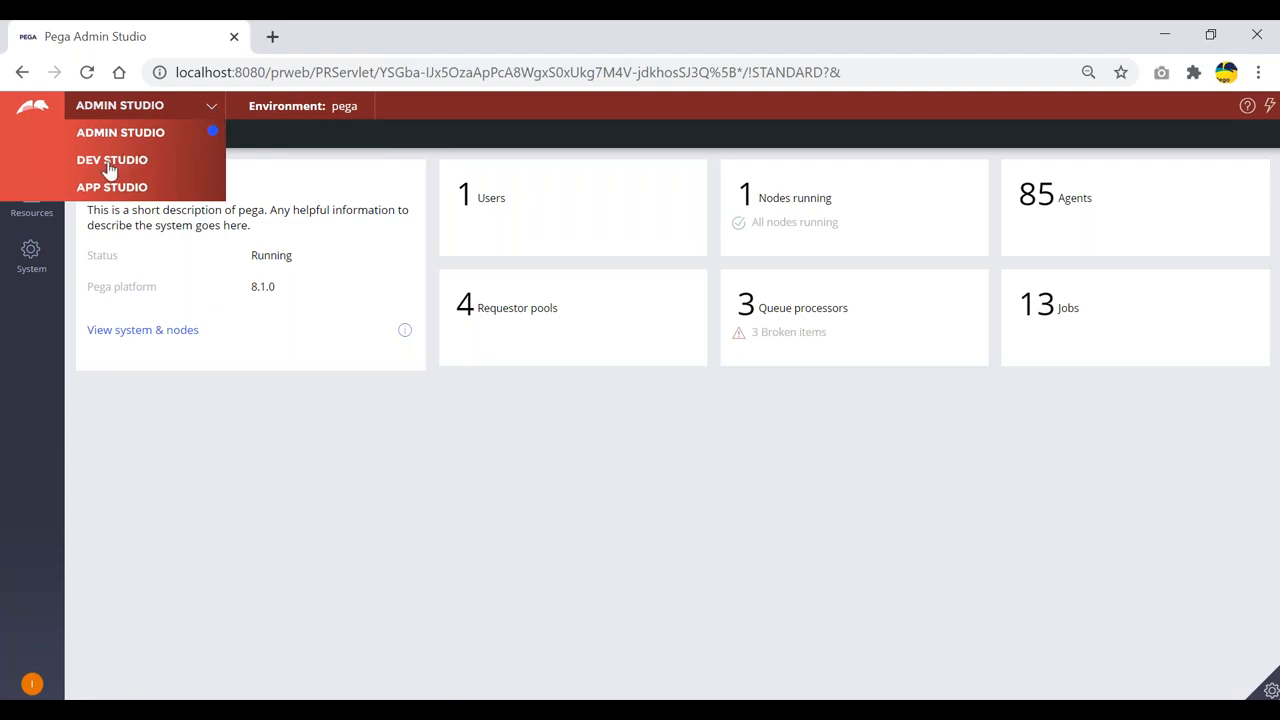
click(110, 170)
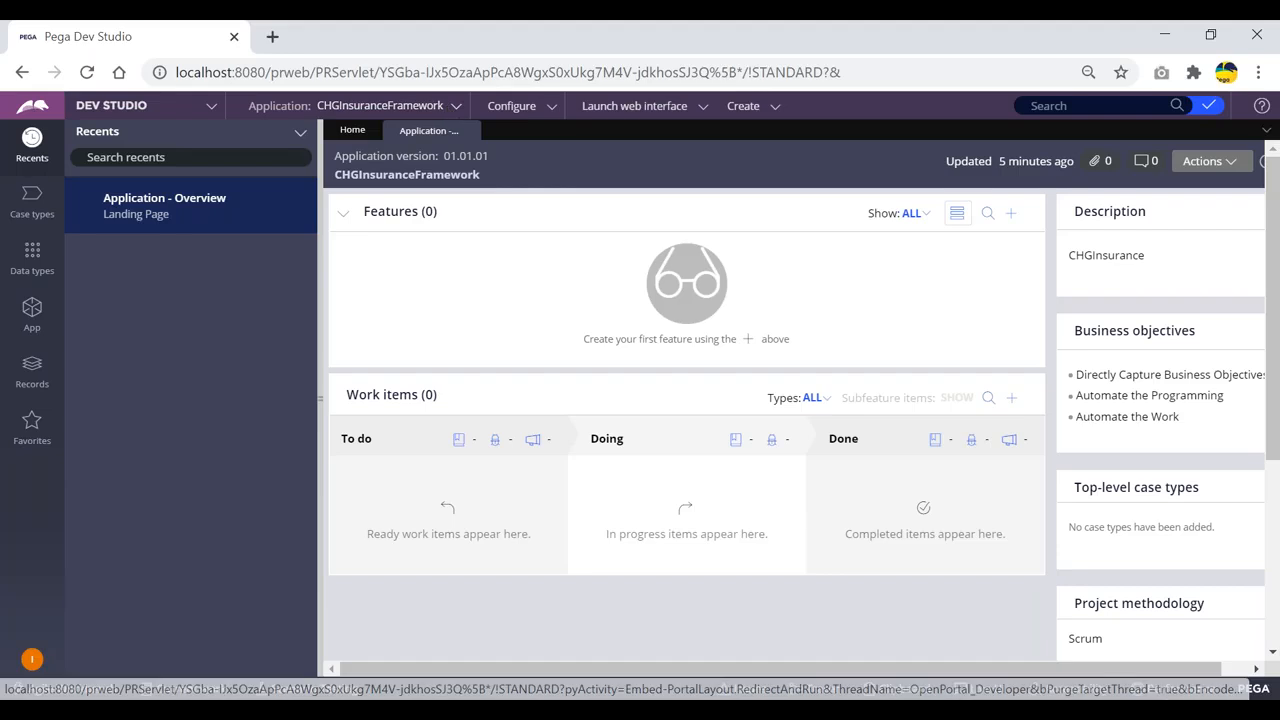
Step: Open the application Definition and highlight ID CHGInsurance, name CHGInsuranceFramework, and Built on applications
click(456, 106)
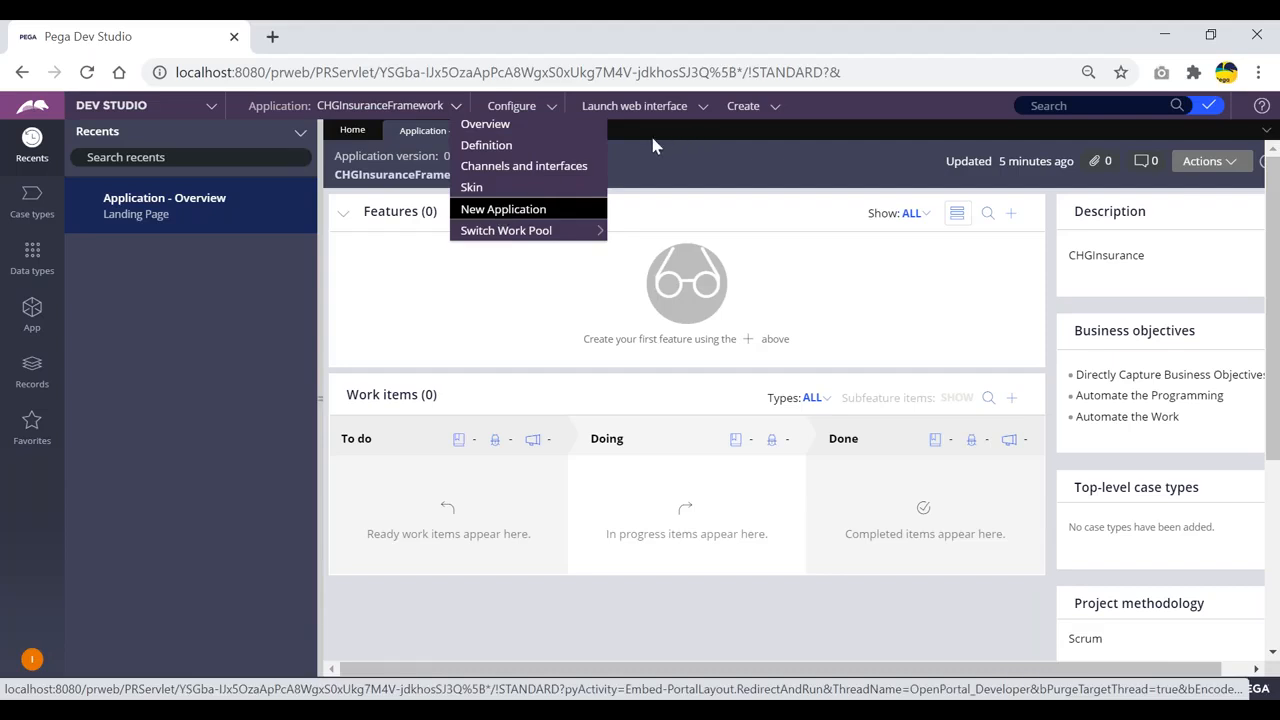
click(485, 150)
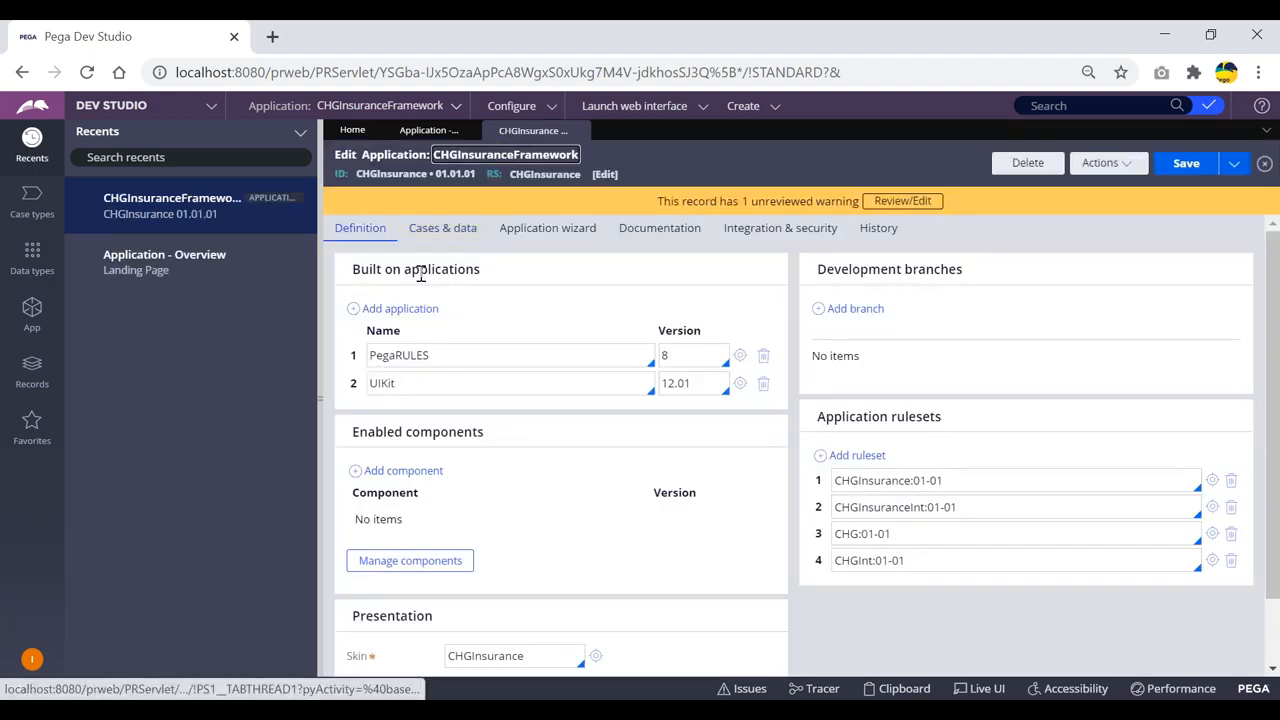
double_click(376, 175)
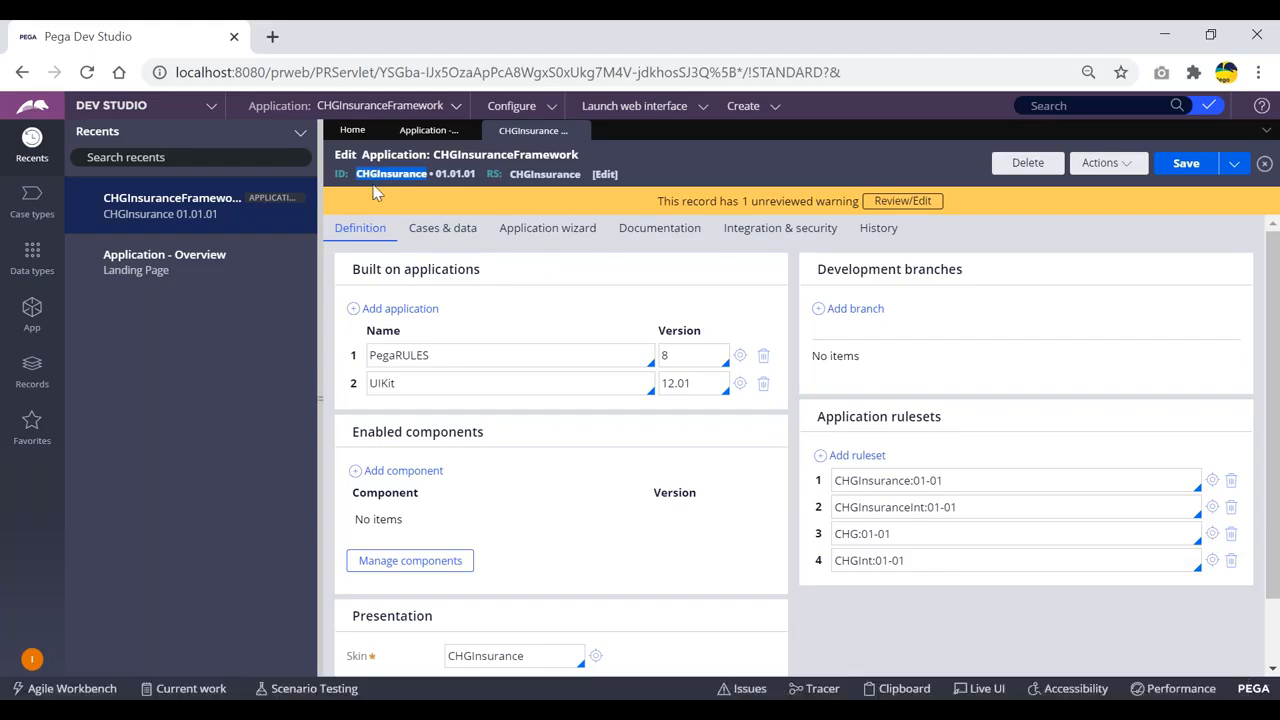
drag(579, 155, 434, 156)
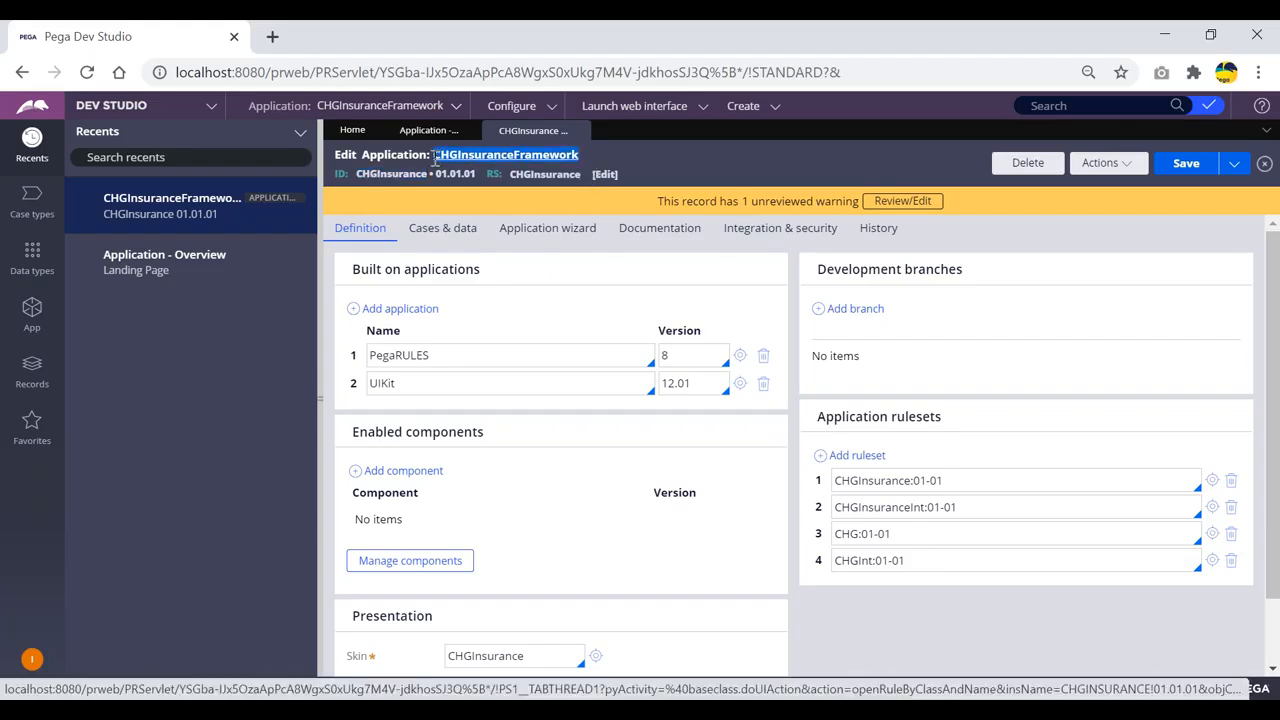
click(633, 152)
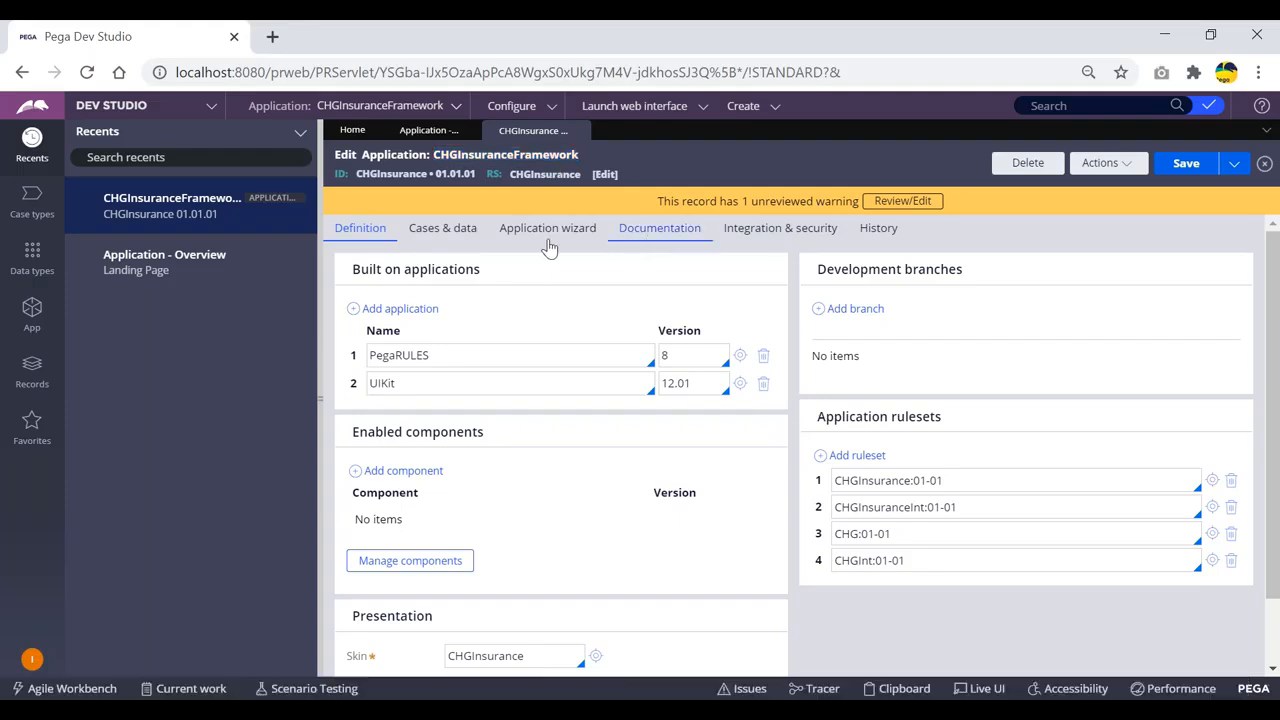
drag(481, 272, 350, 271)
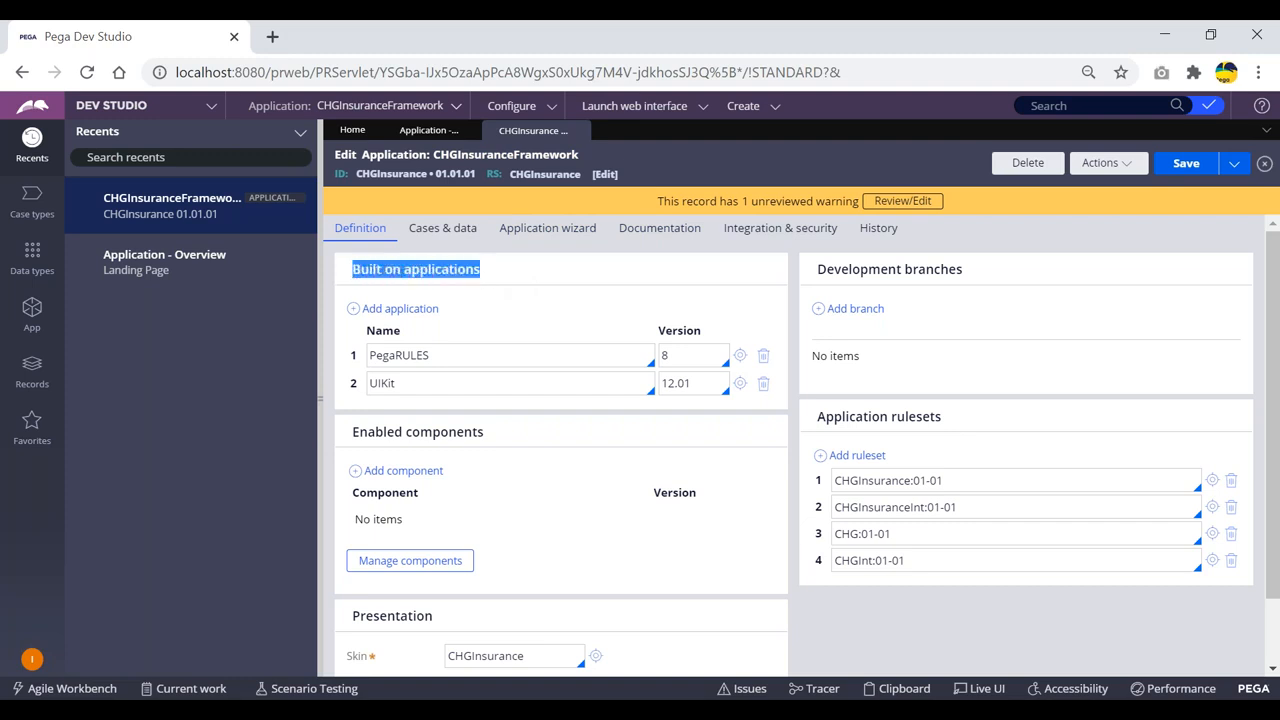
click(503, 274)
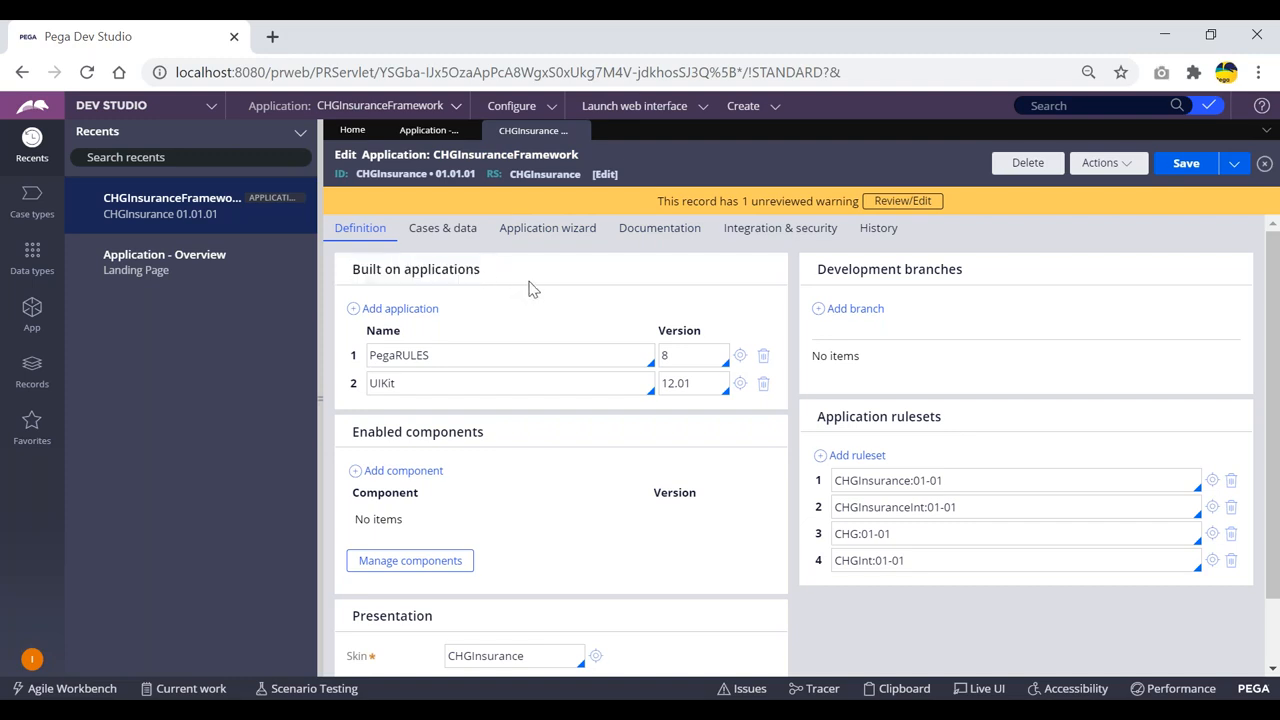
Step: Launch New Application from the Application menu and pick the CHGInsuranceFramework type
click(456, 110)
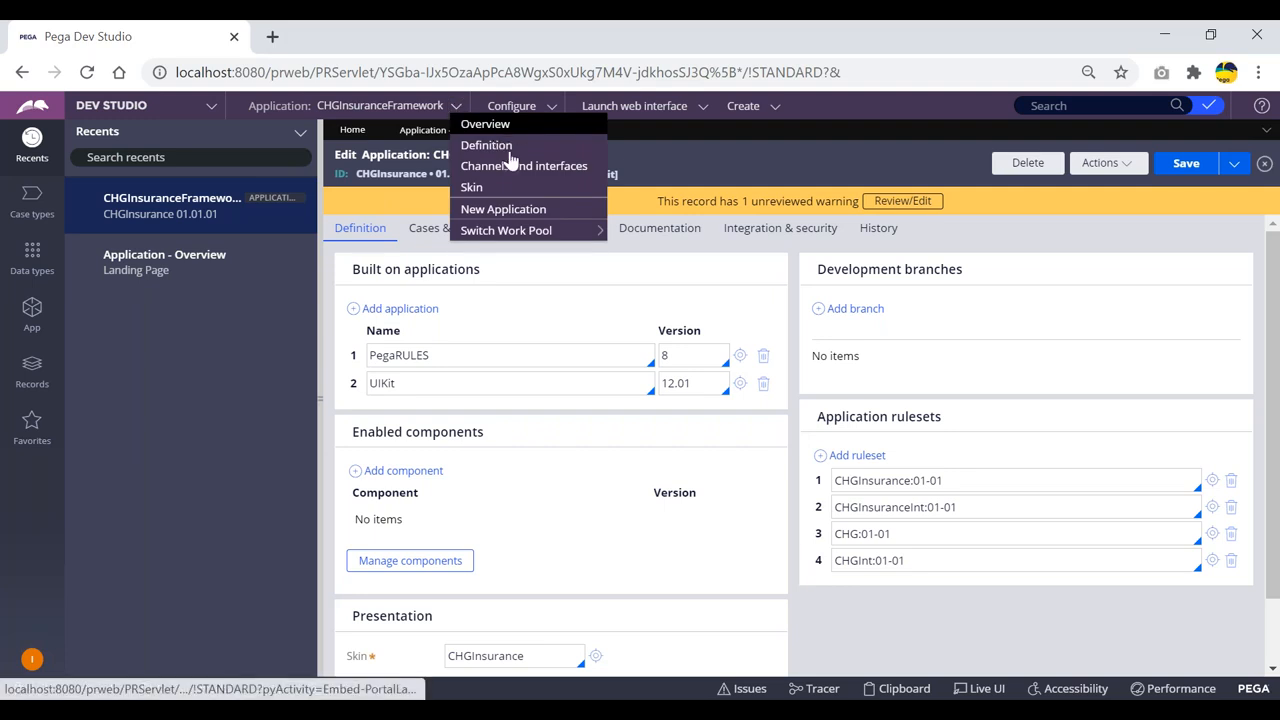
click(491, 216)
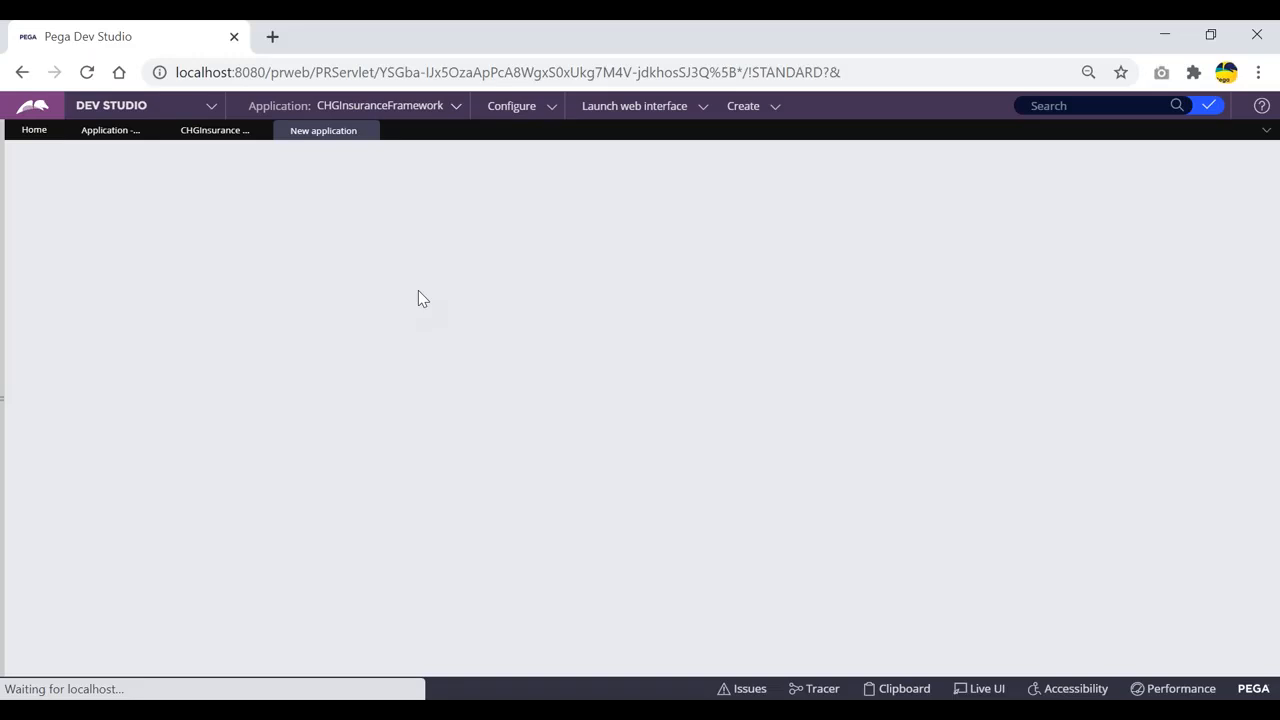
scroll(418, 299, down, 5)
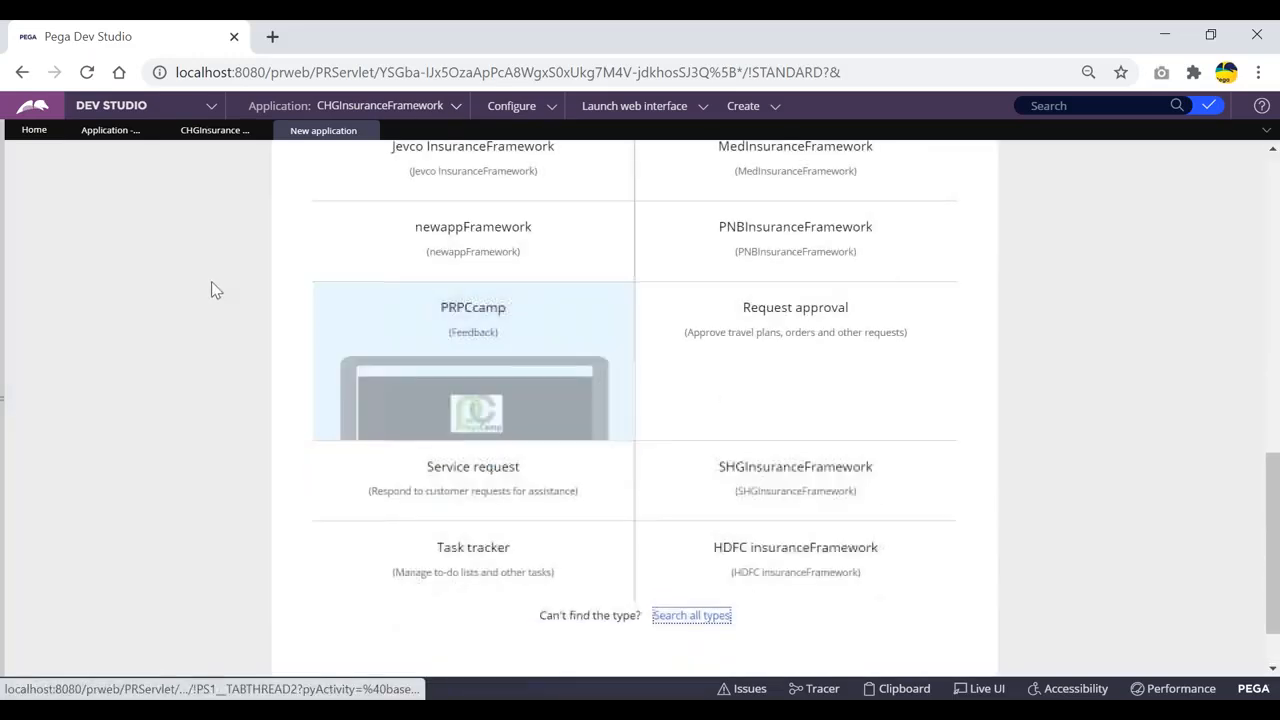
scroll(209, 281, up, 10)
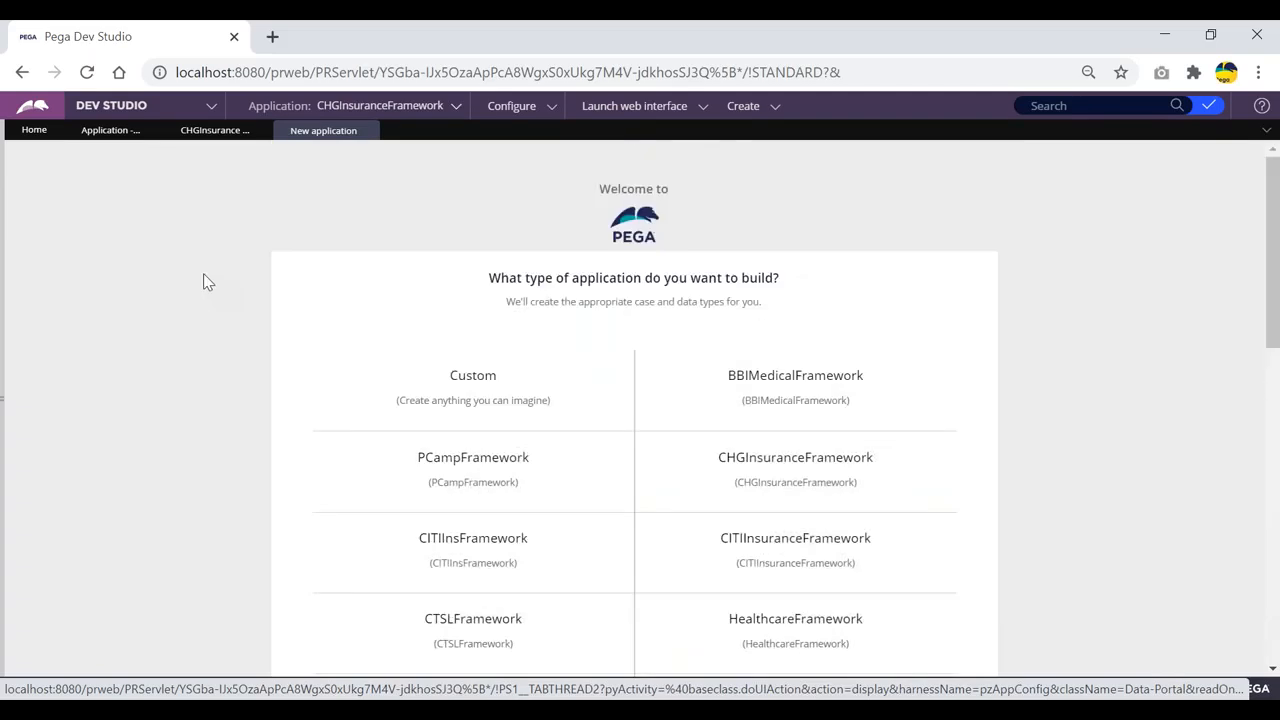
mouse_move(493, 398)
mouse_move(772, 468)
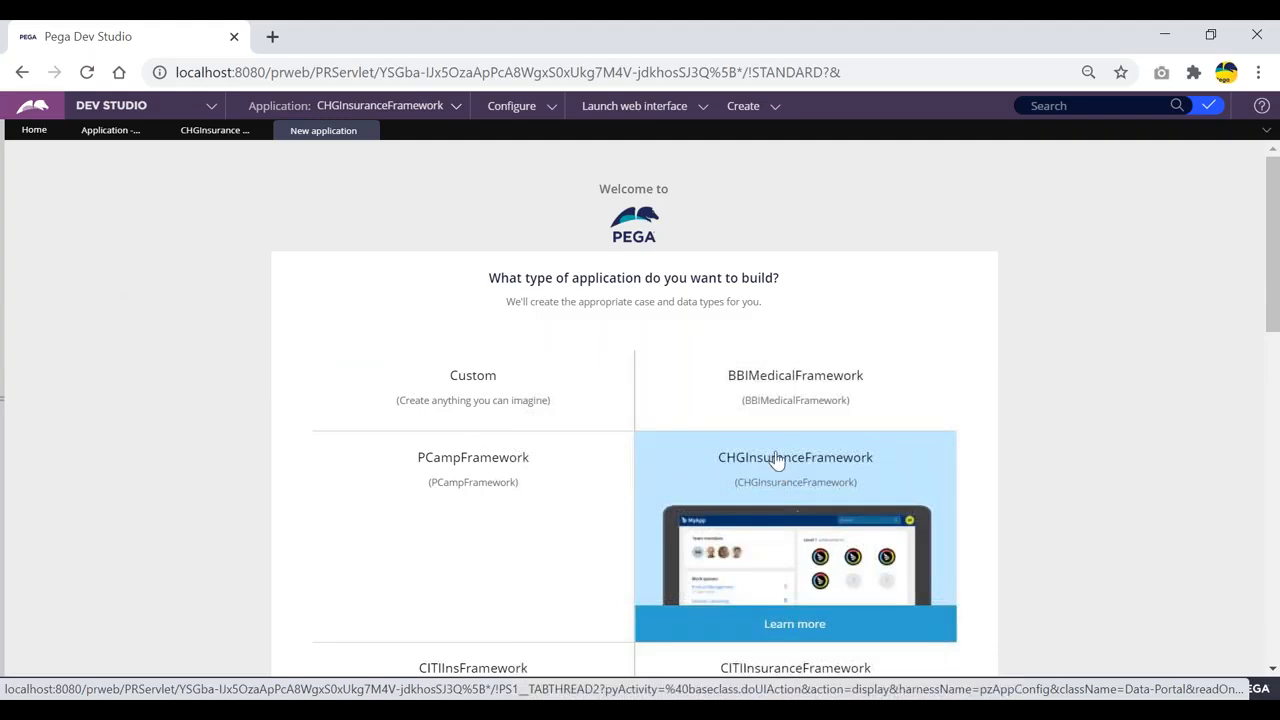
scroll(777, 460, down, 1)
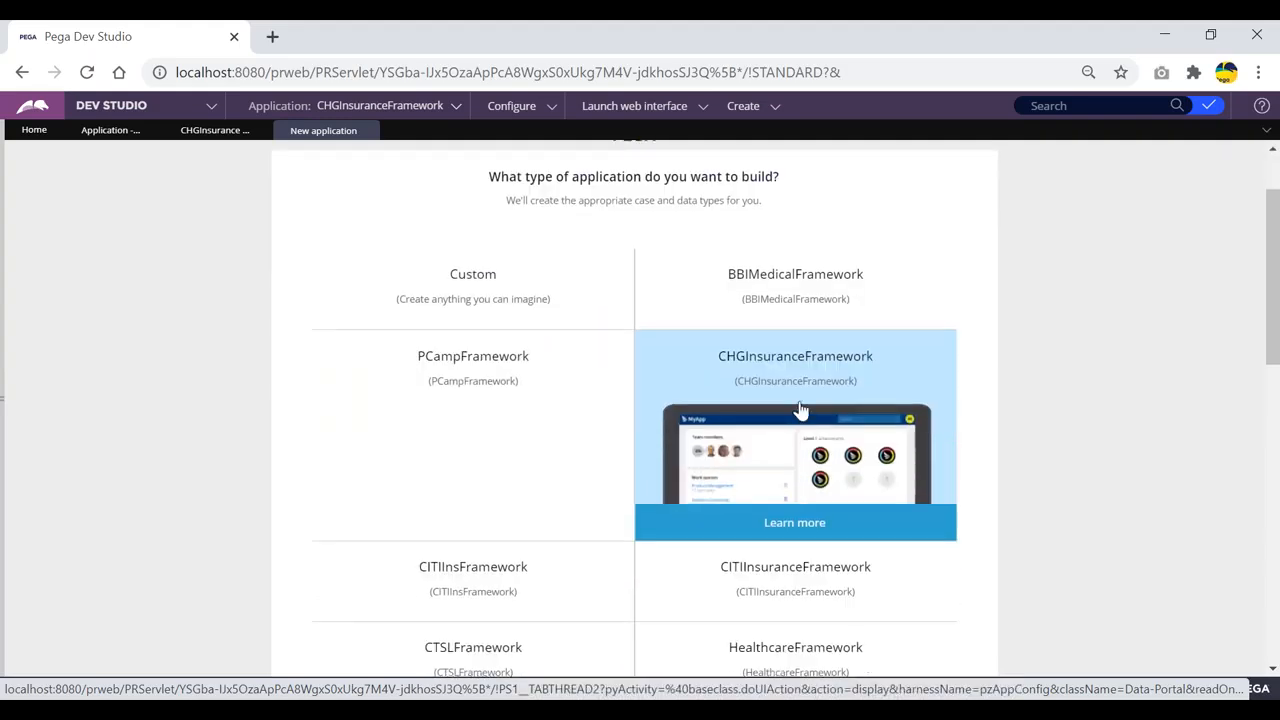
click(800, 410)
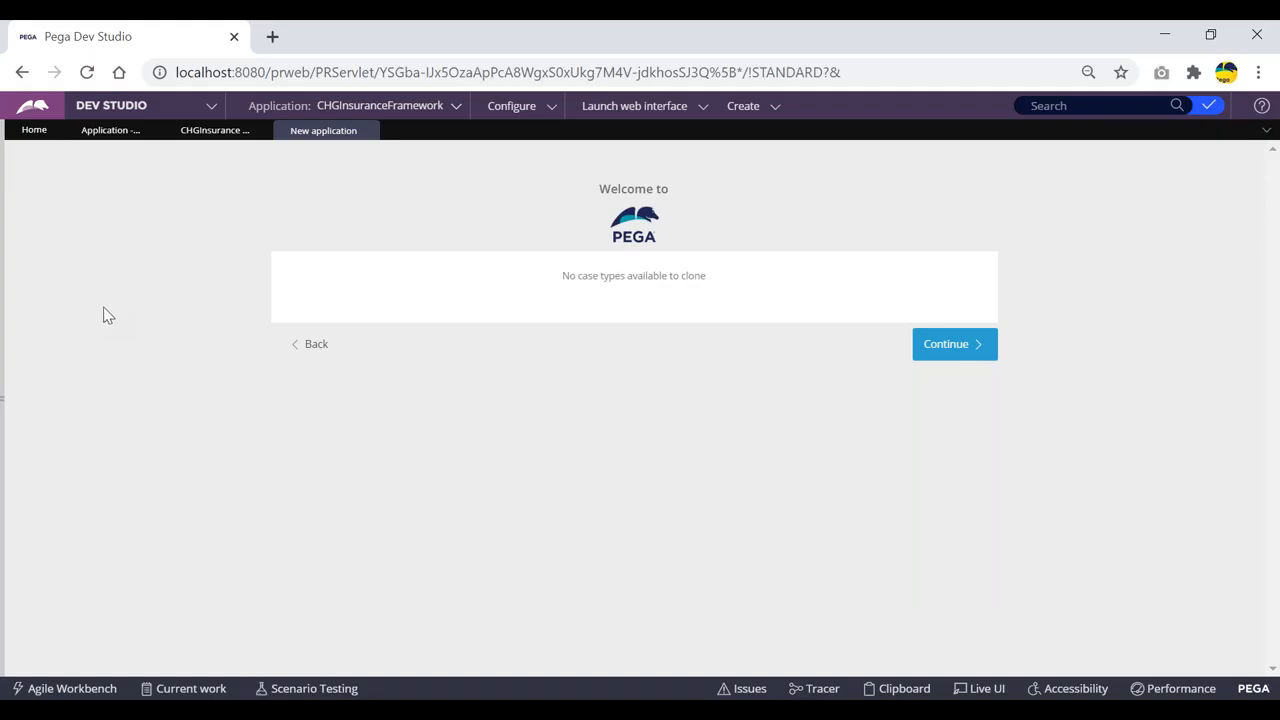
Step: Skip the empty case types and data types steps and open advanced configuration
click(943, 344)
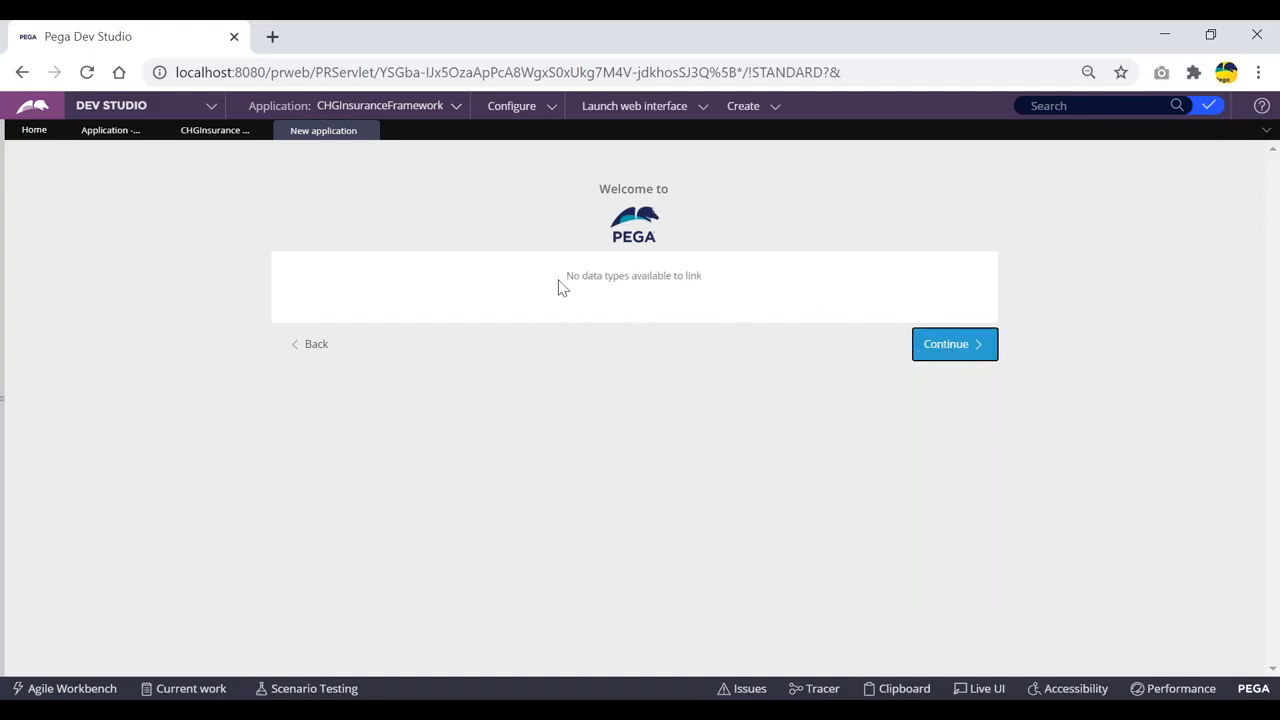
click(943, 354)
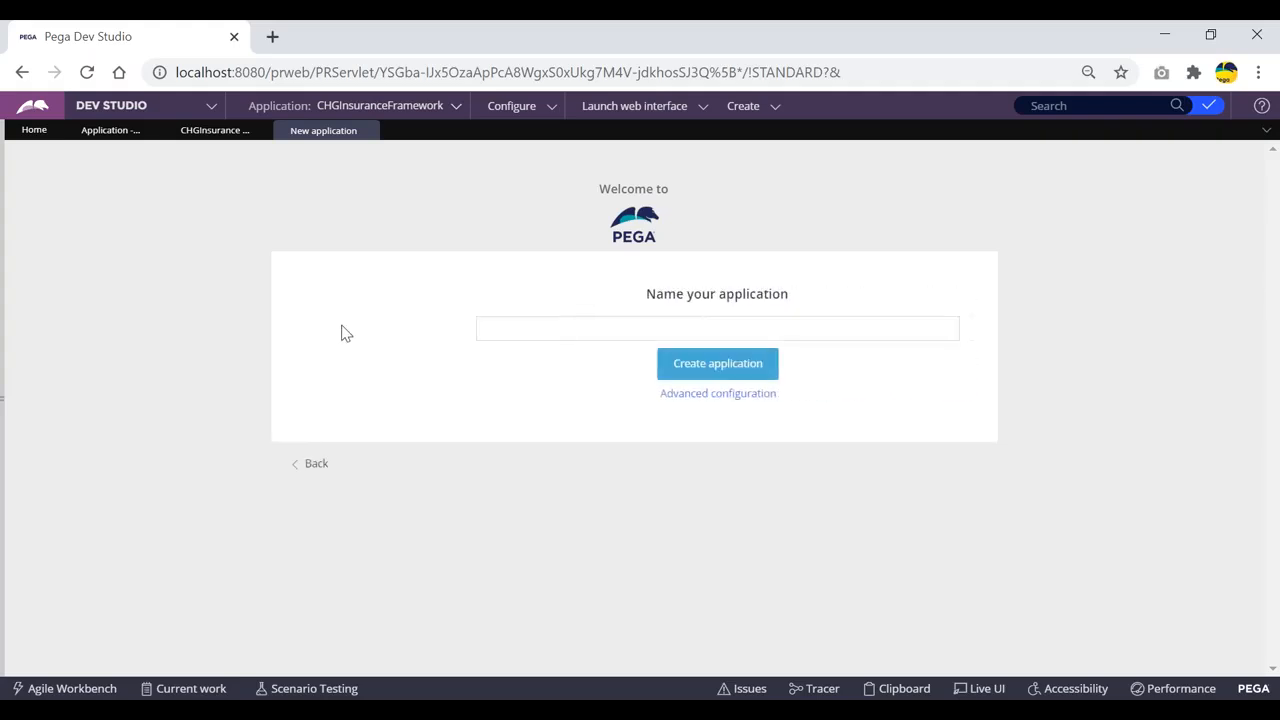
click(436, 327)
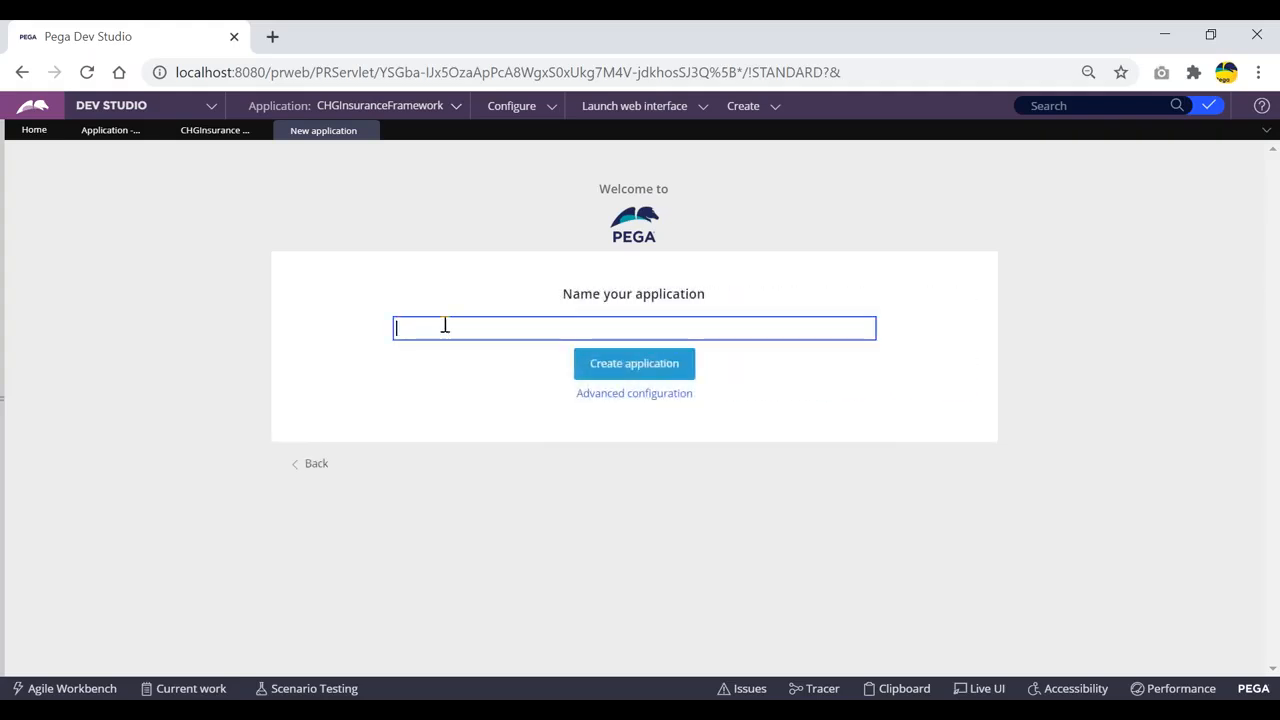
click(615, 397)
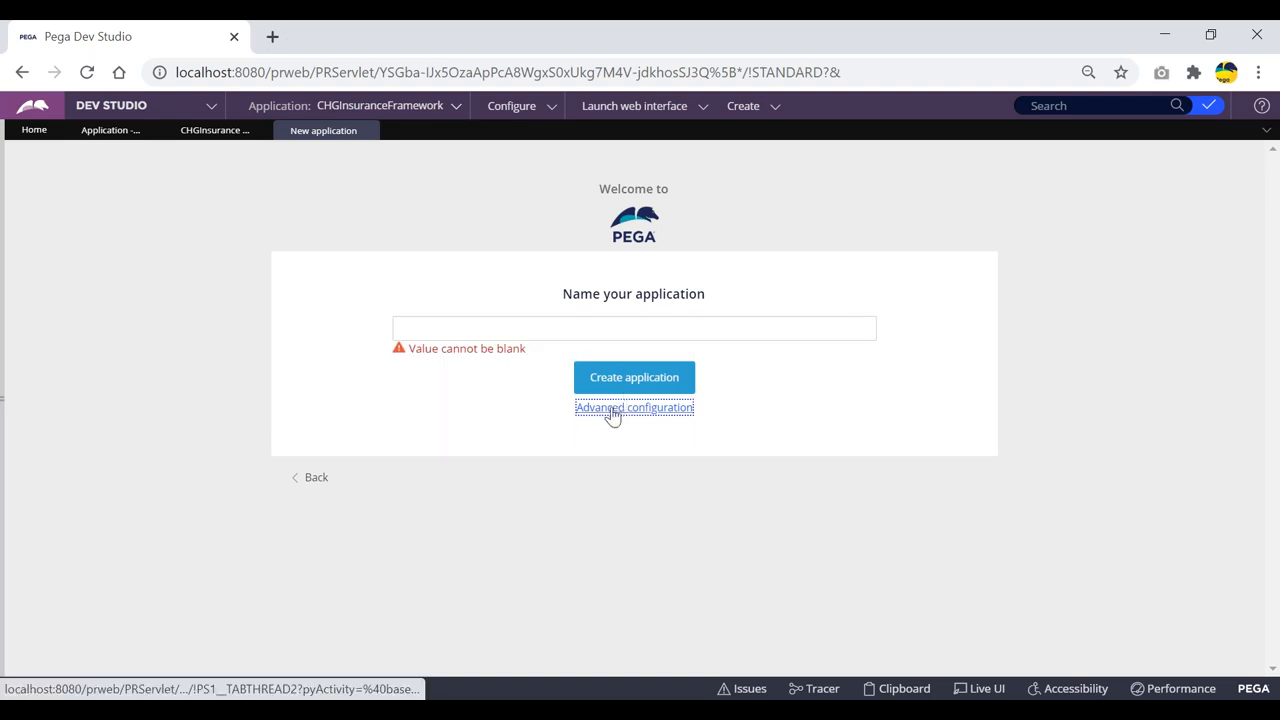
click(627, 410)
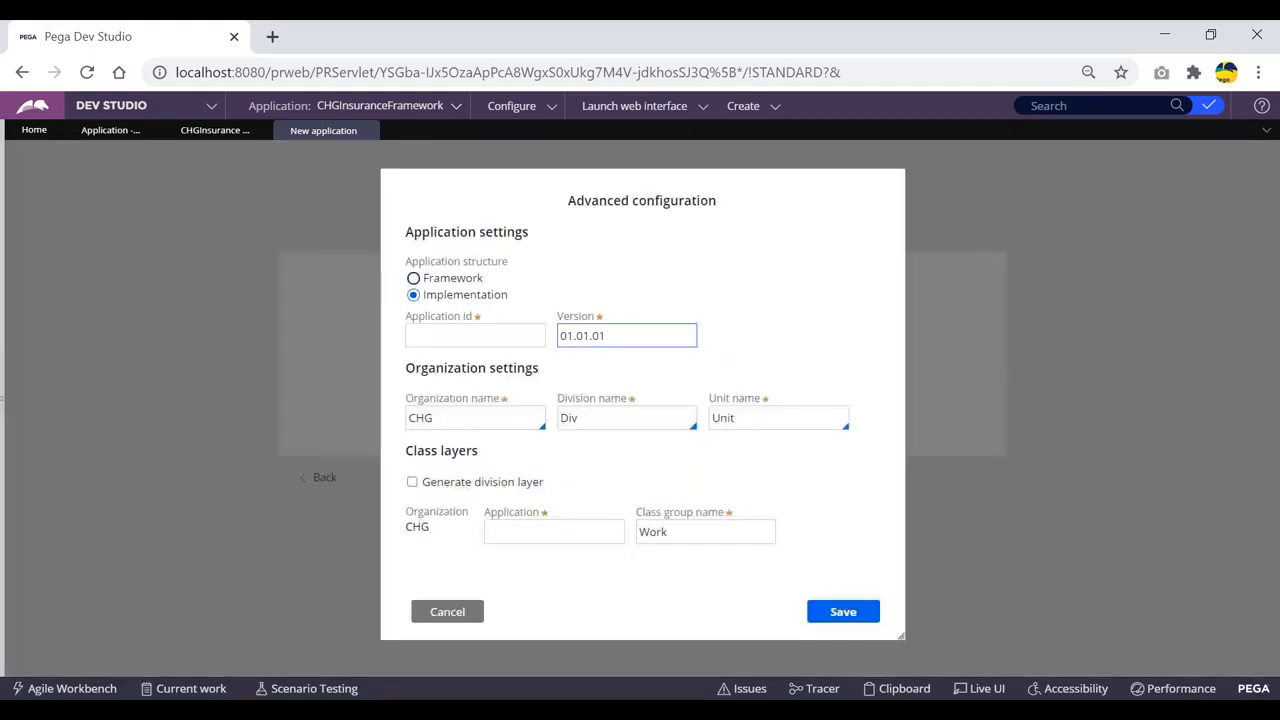
Step: Set the Application id to CHGClaims, save the advanced settings, and create the application
click(470, 338)
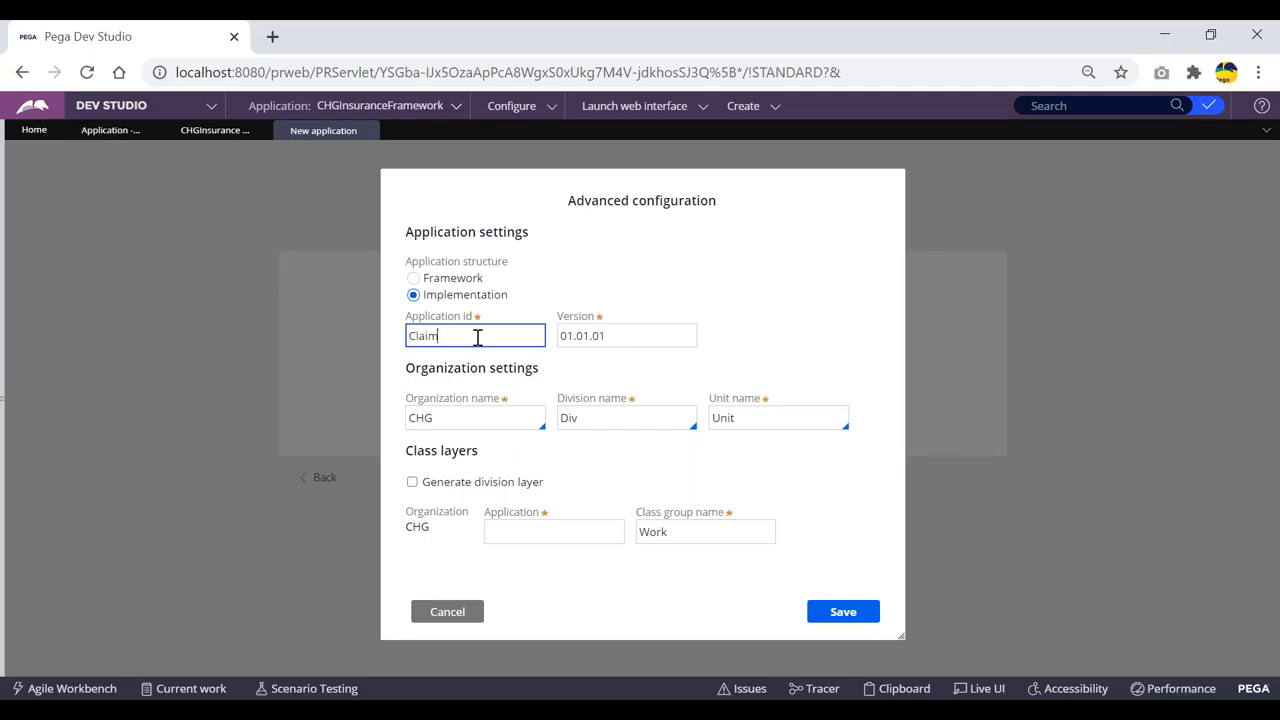
click(638, 470)
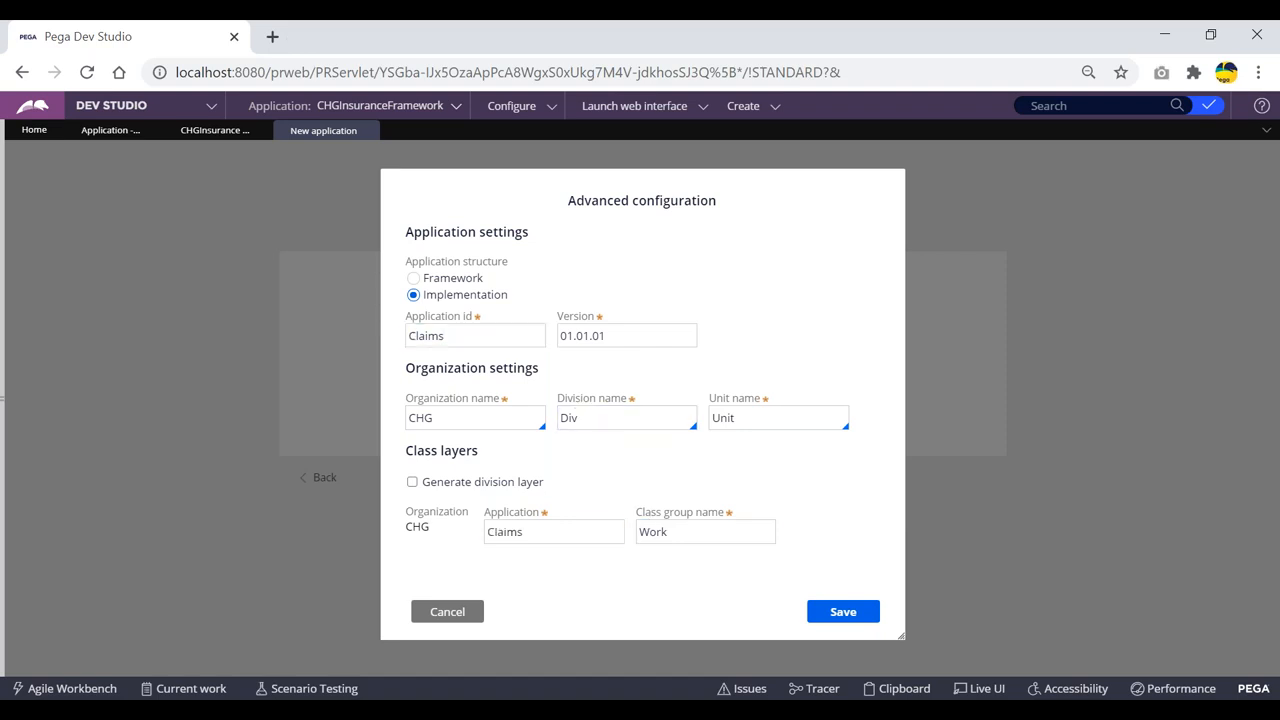
click(410, 339)
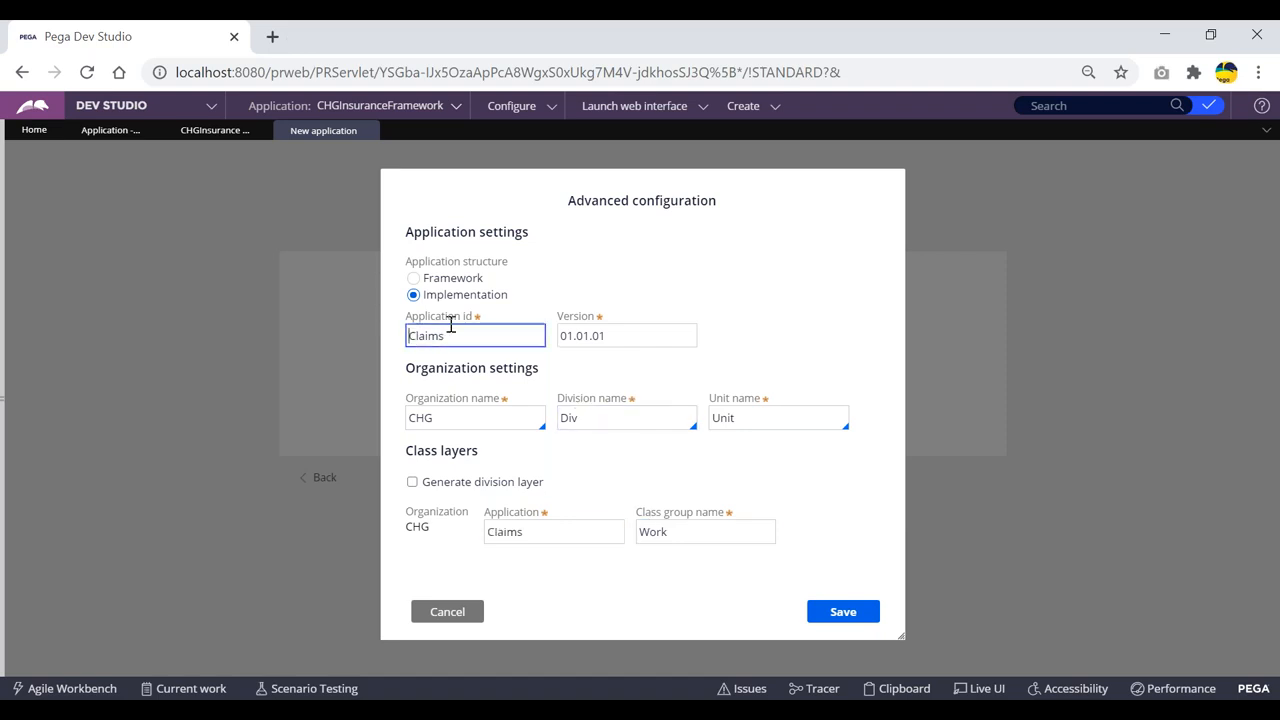
text(CHG)
click(762, 480)
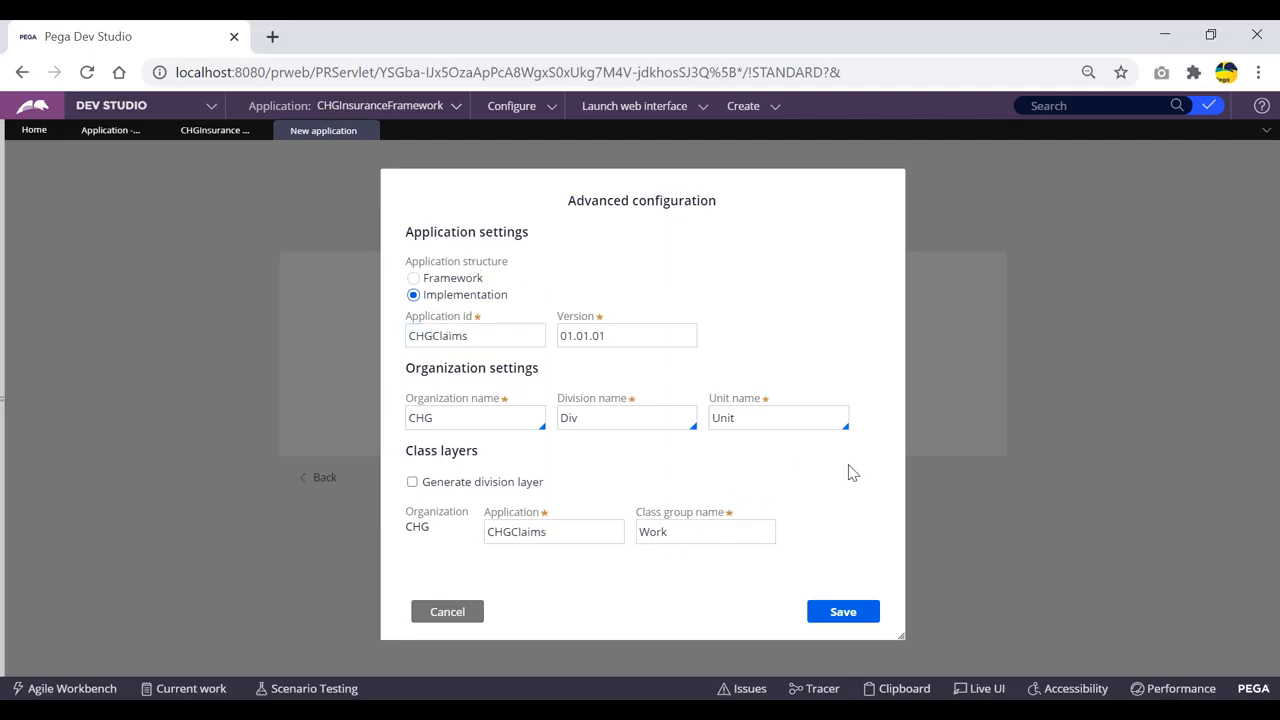
click(846, 615)
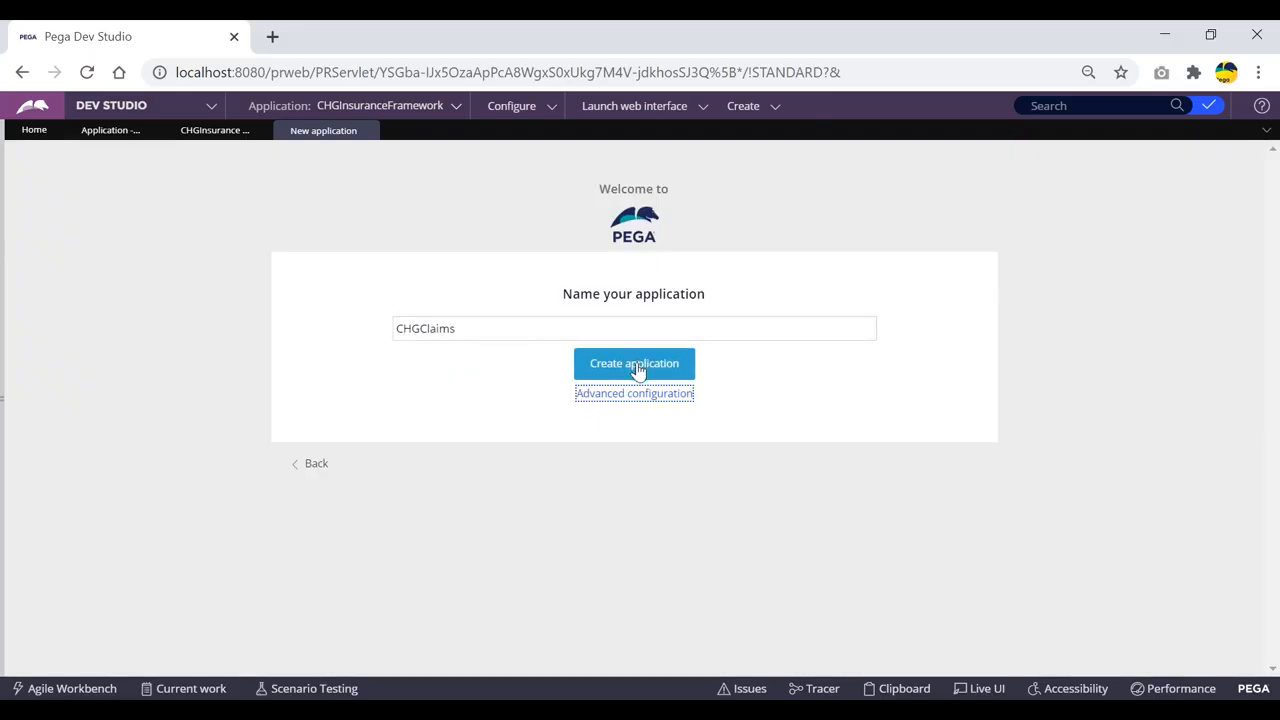
click(634, 368)
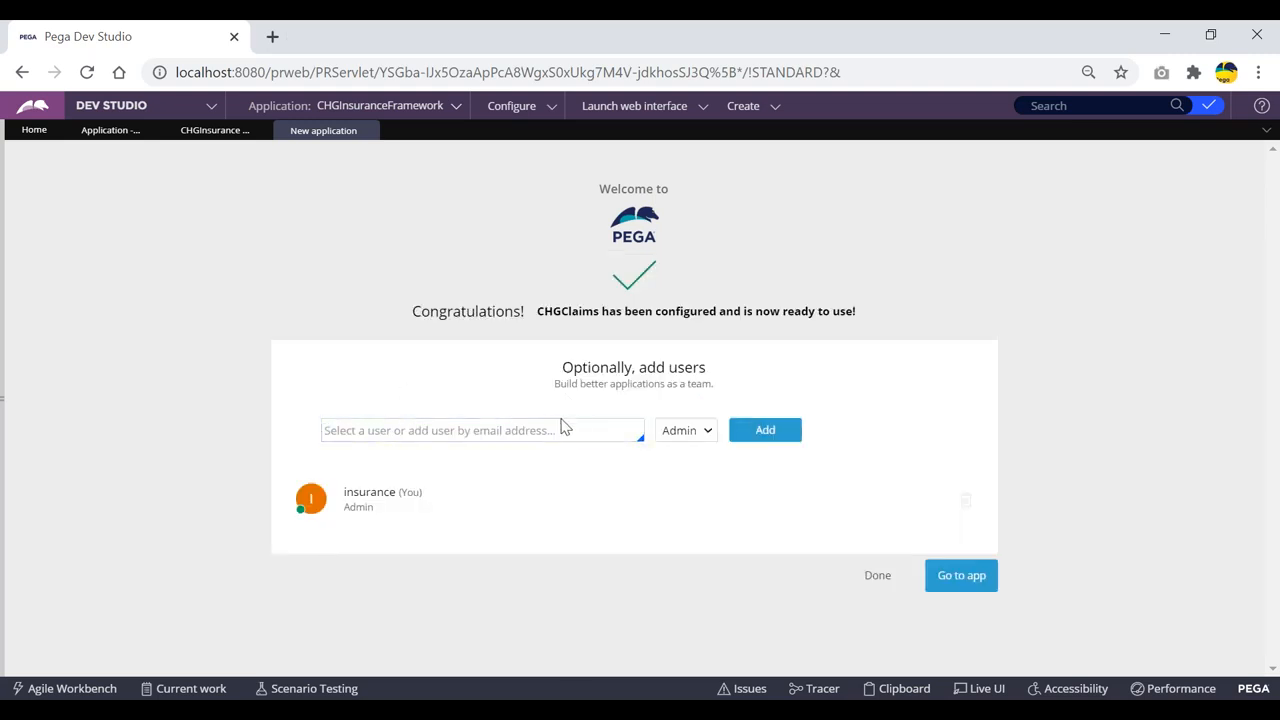
Step: Add a new user by e-mail address to CHGClaims with the Author role
click(388, 432)
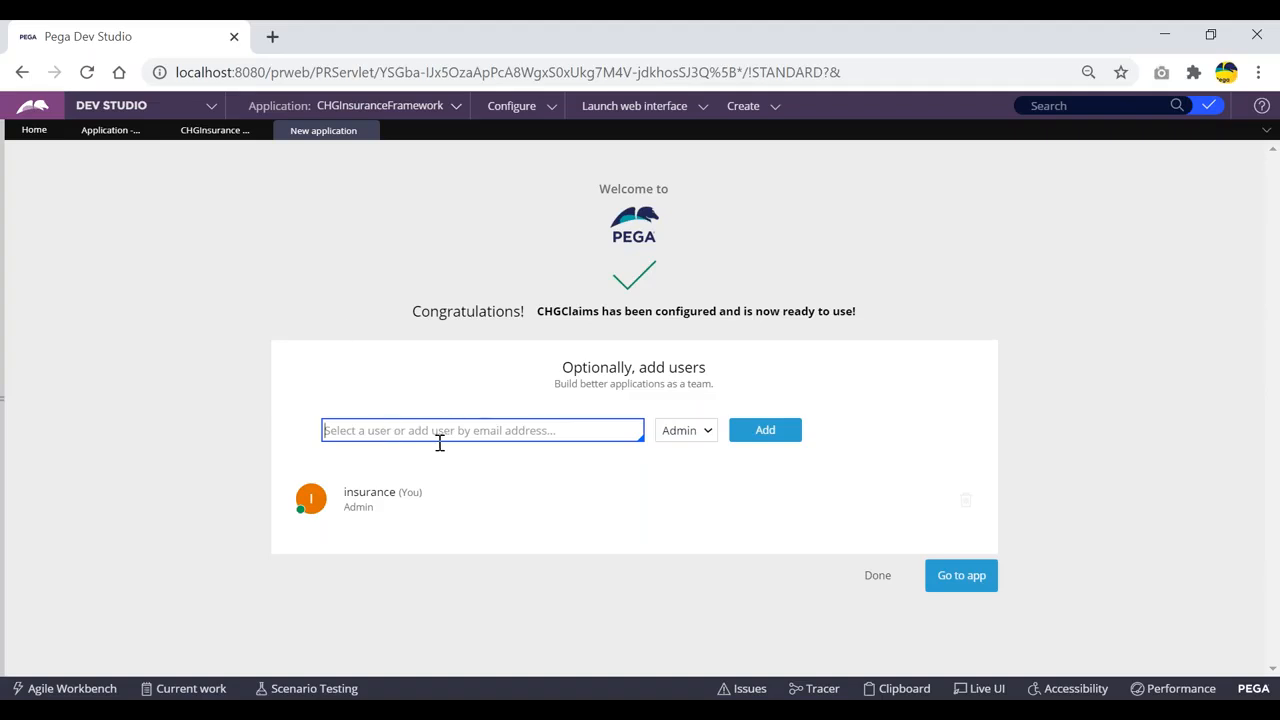
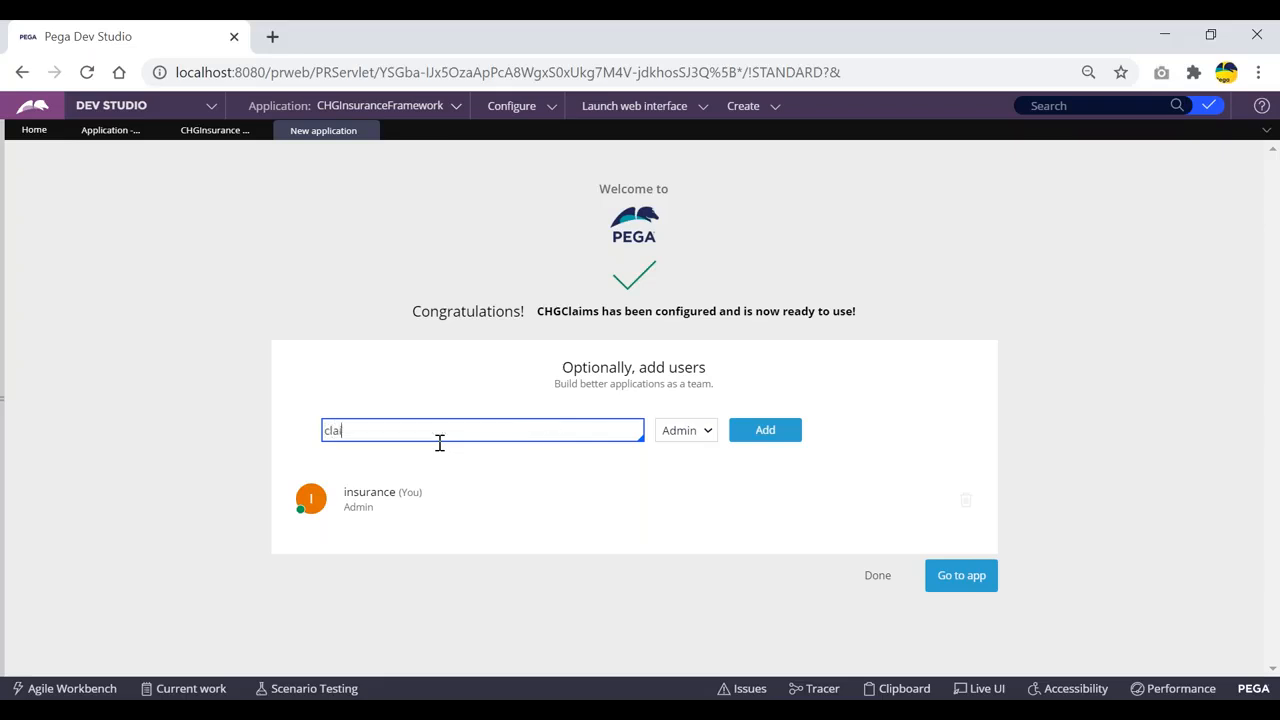
click(704, 435)
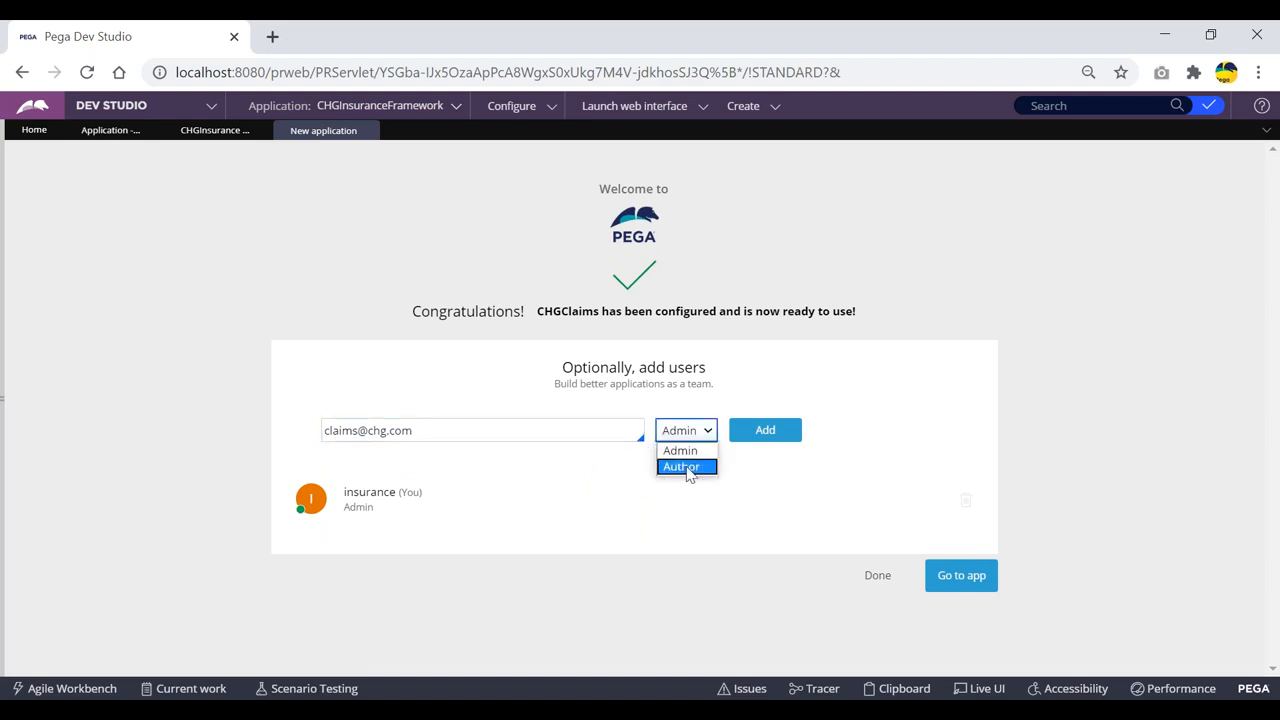
click(702, 474)
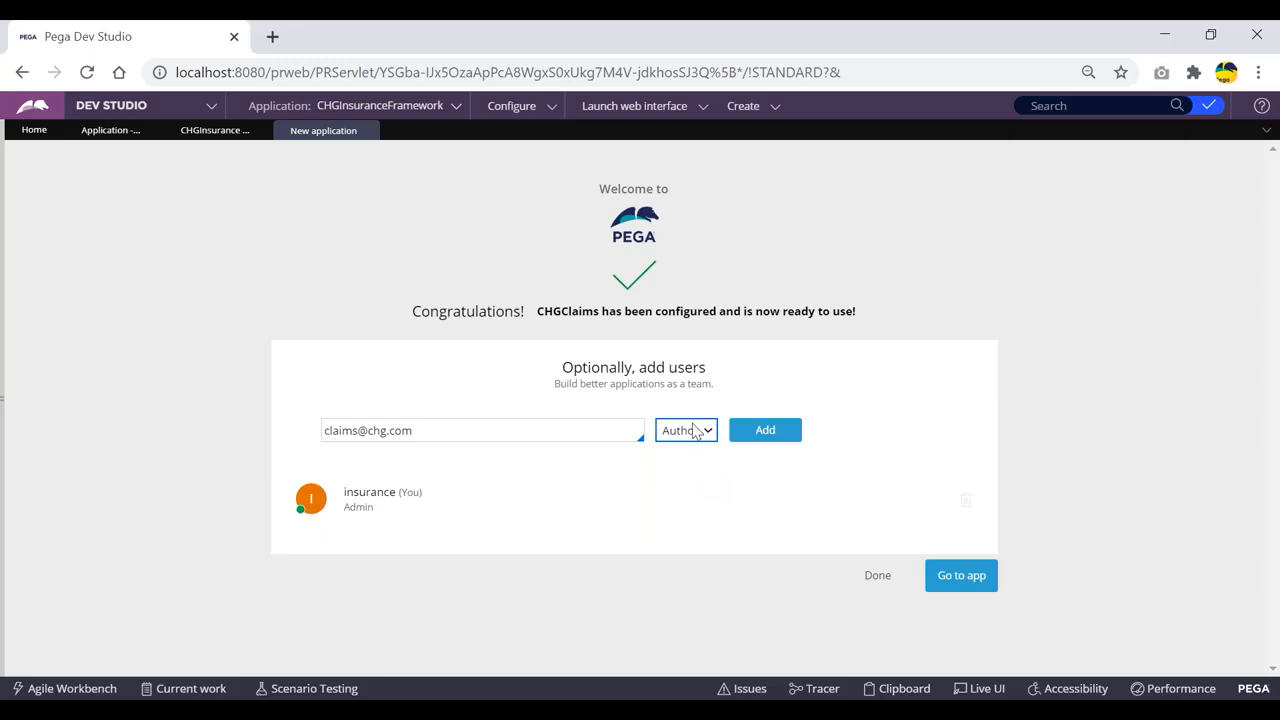
click(703, 430)
click(684, 455)
click(703, 430)
click(694, 468)
click(766, 431)
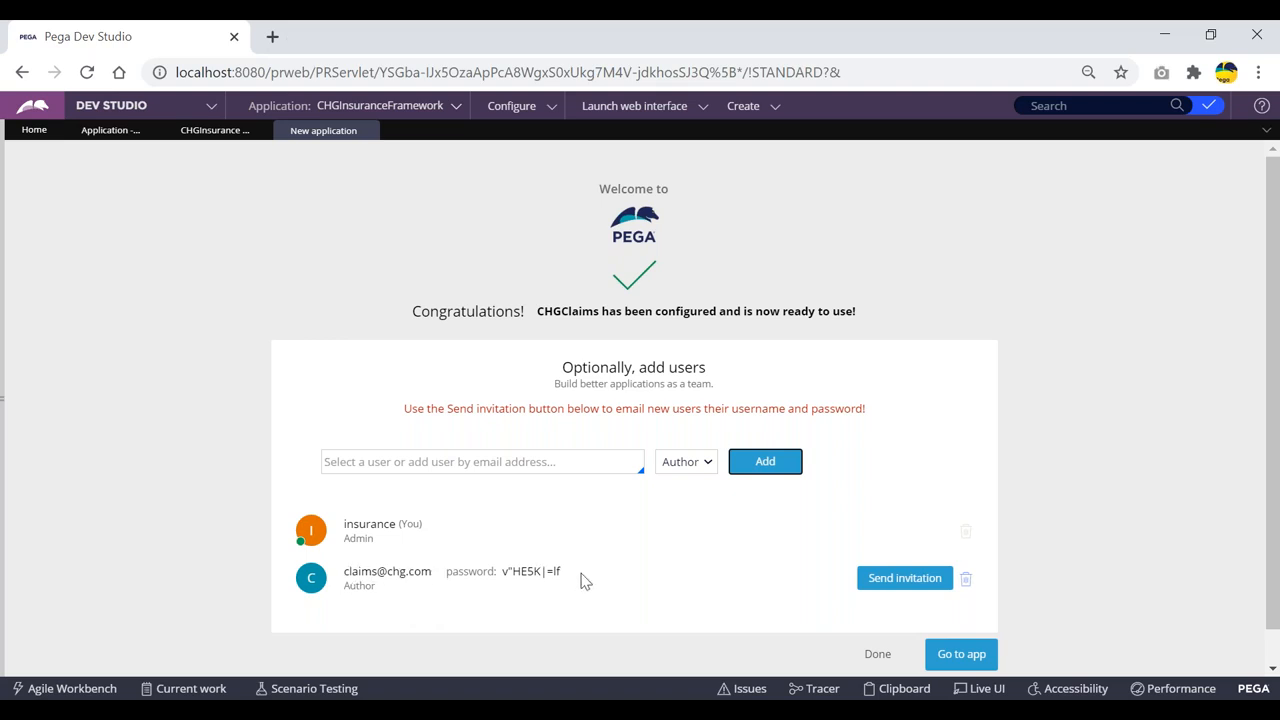
Step: Paste the new user's login and generated password into the notes, then close the wizard with Done
drag(564, 578, 350, 572)
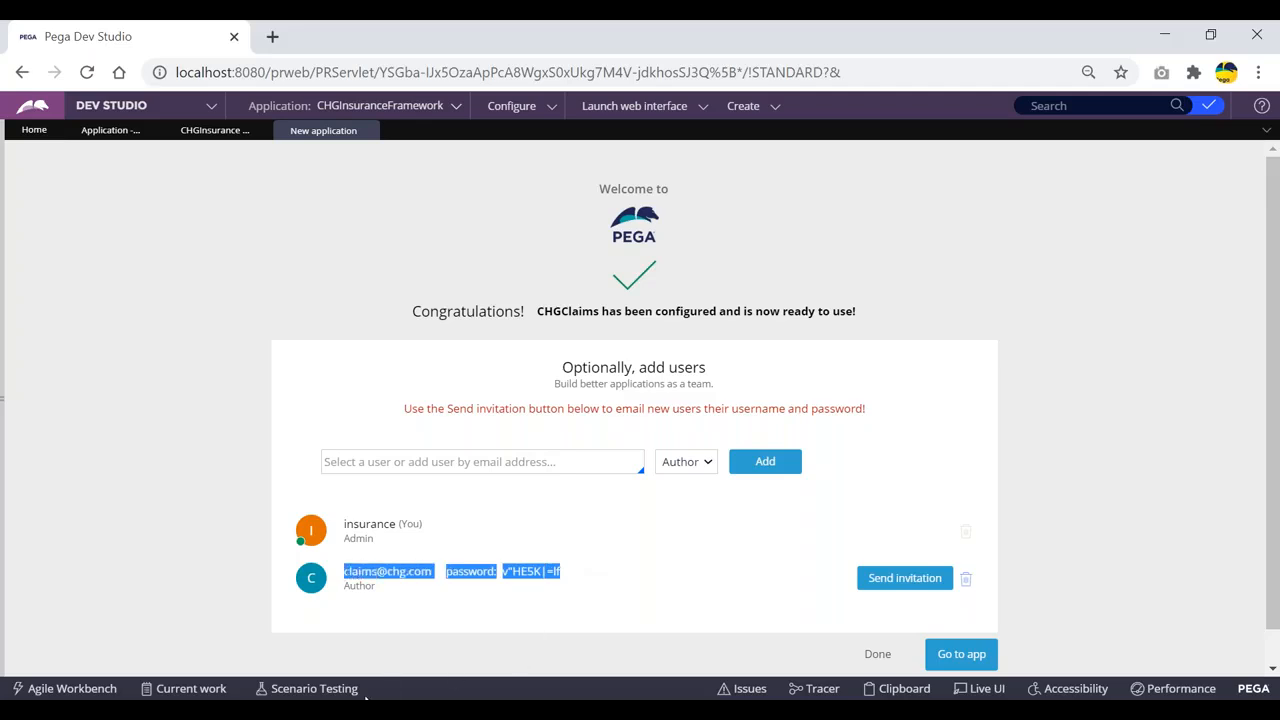
key(alt+Tab)
click(654, 455)
key(Return)
key(Return)
key(Return)
key(Return)
key(ctrl+v)
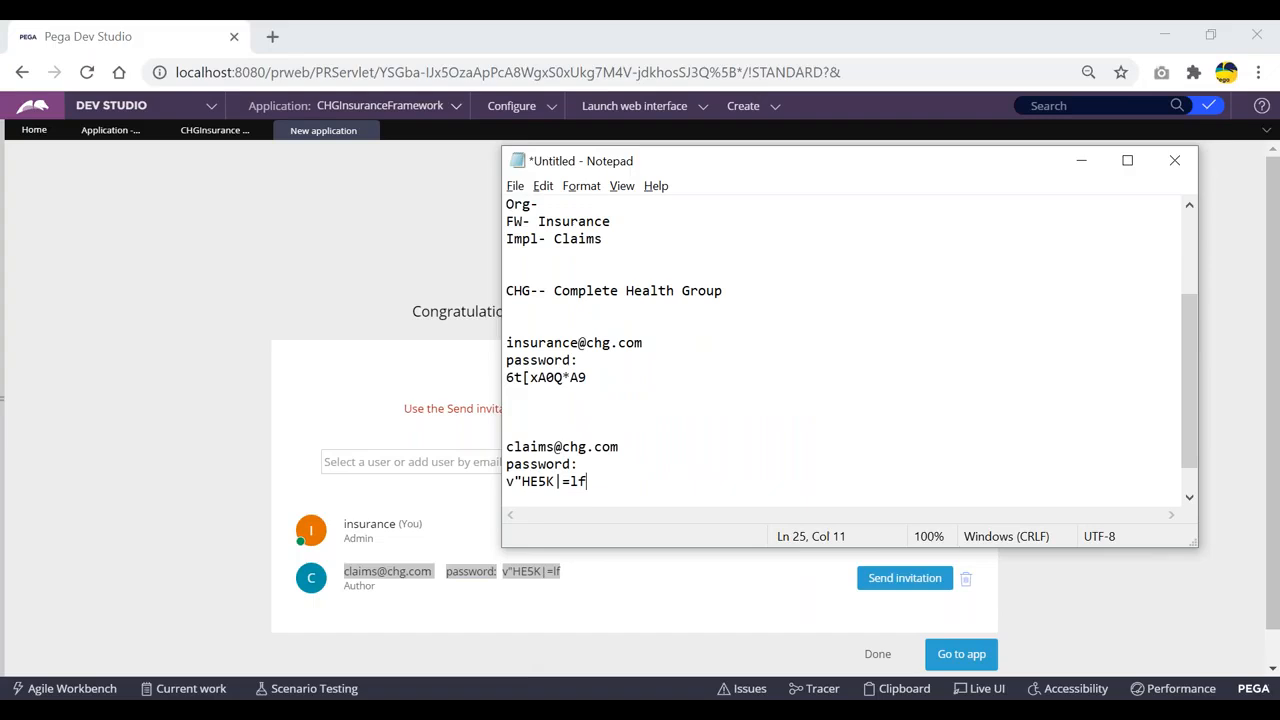
key(alt+Tab)
scroll(611, 417, down, 1)
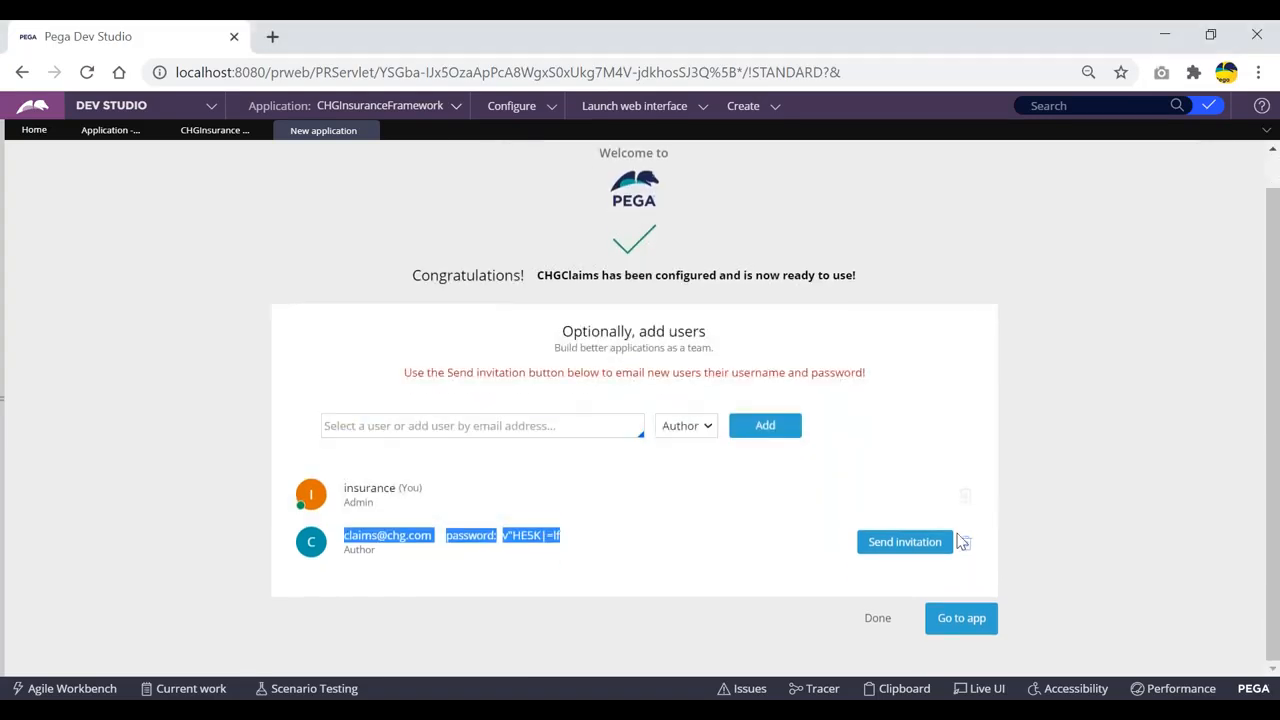
click(877, 621)
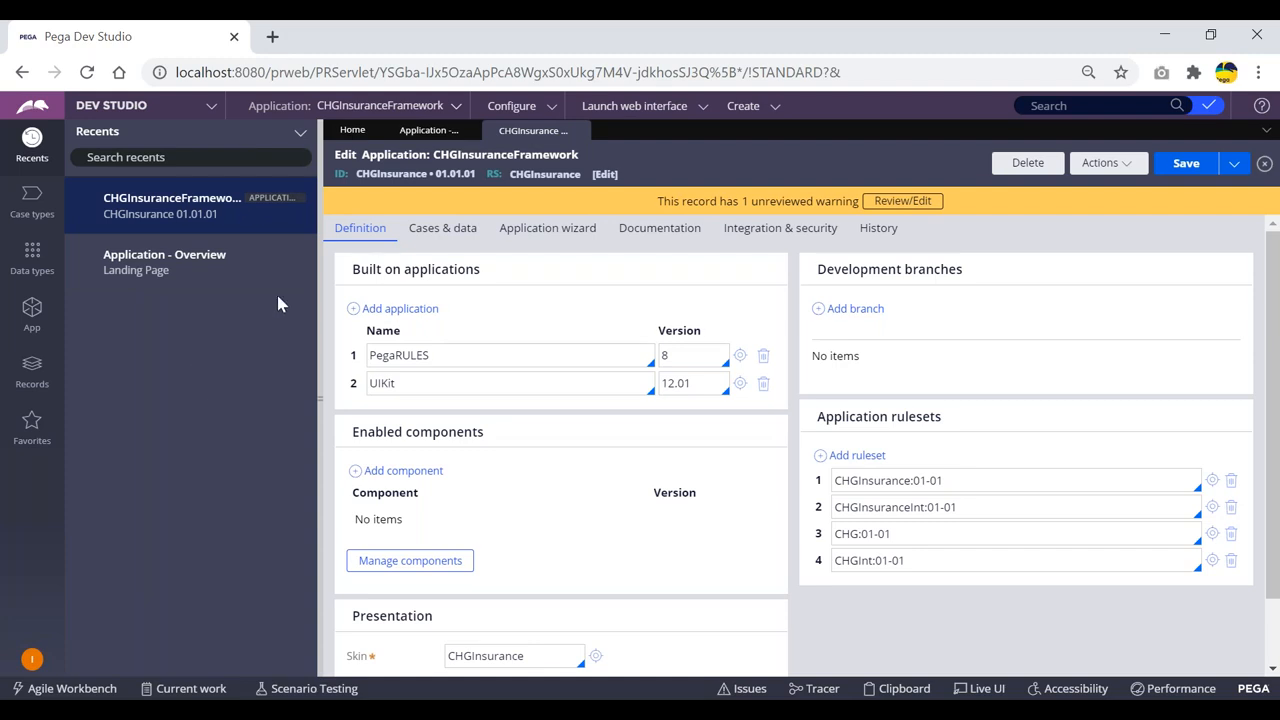
Step: Log off and enter the new claims user's login name, copied from the notes, on the login form
click(33, 659)
click(55, 639)
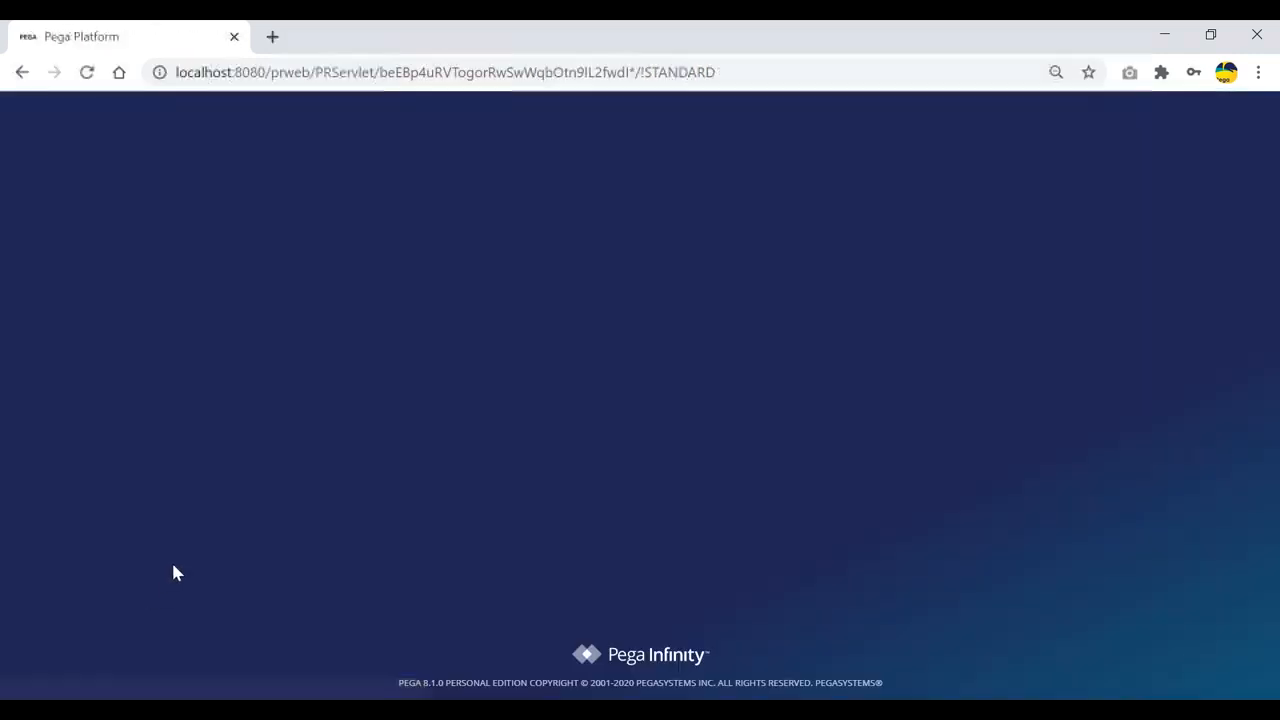
triple_click(637, 334)
key(BackSpace)
key(alt+Tab)
drag(618, 455, 504, 448)
key(ctrl+c)
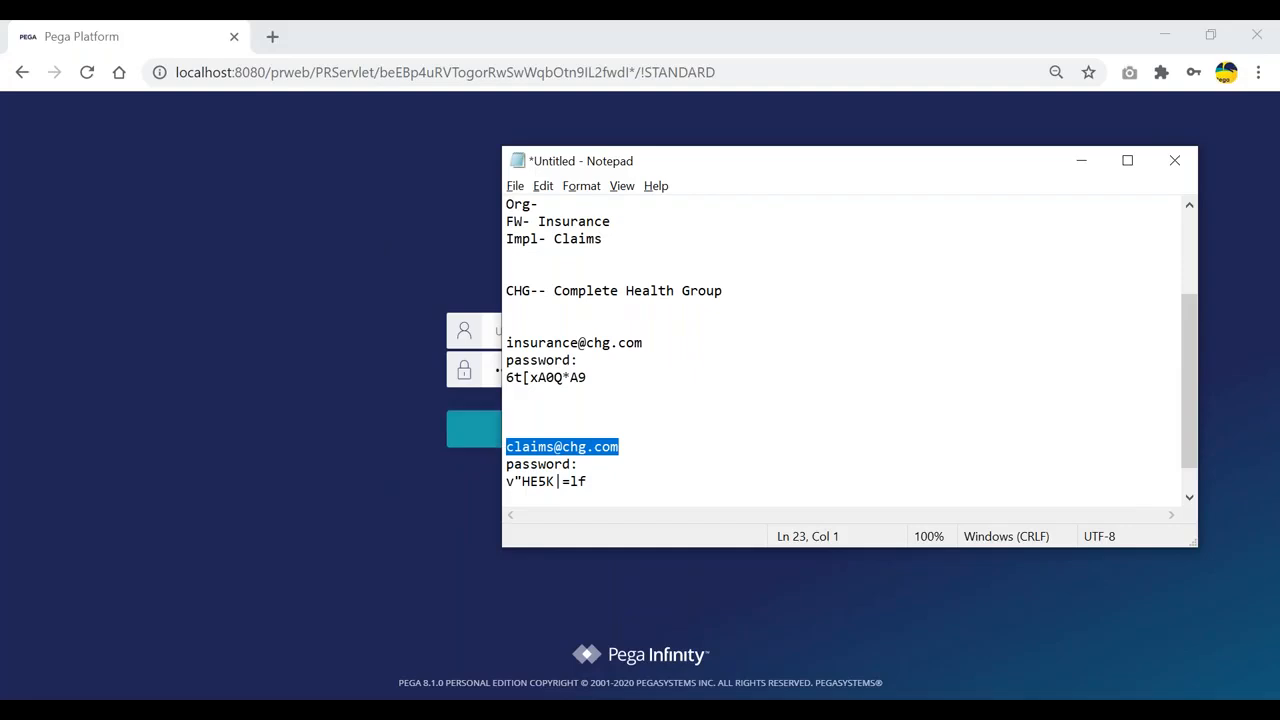
click(493, 325)
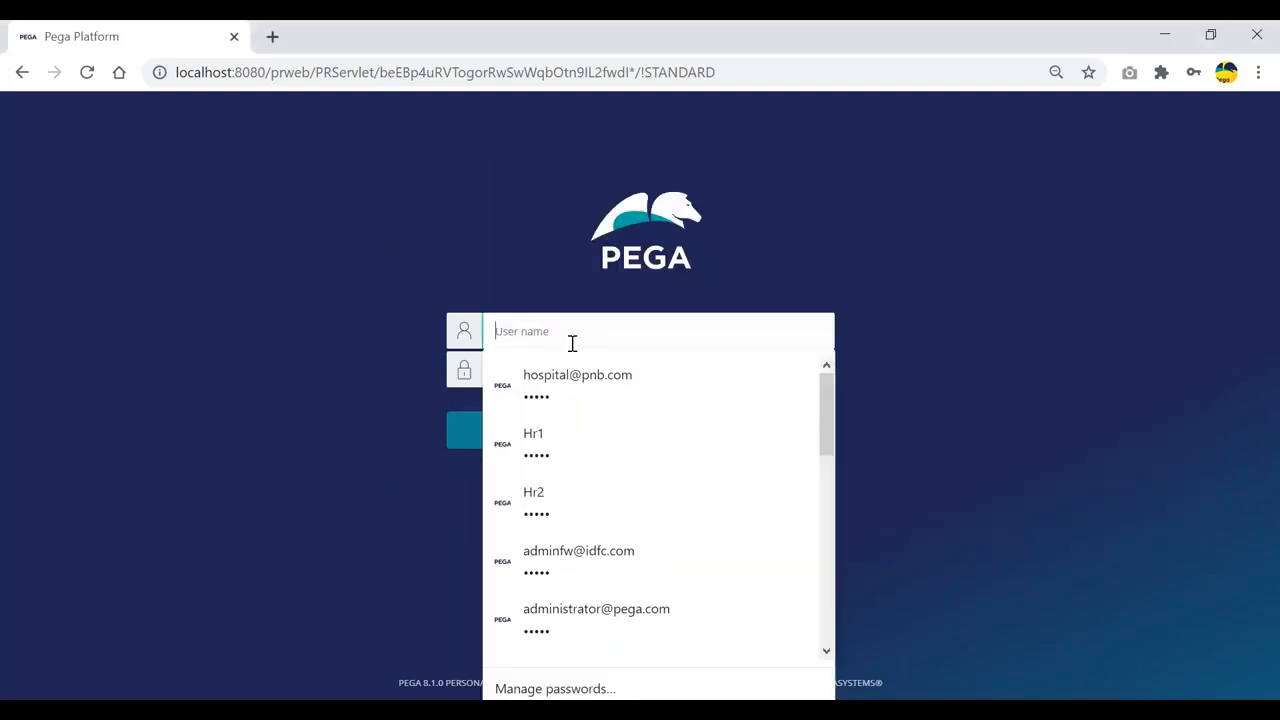
key(ctrl+v)
Step: Replace the prefilled password with the new user's password from the notes and log in
key(alt+Tab)
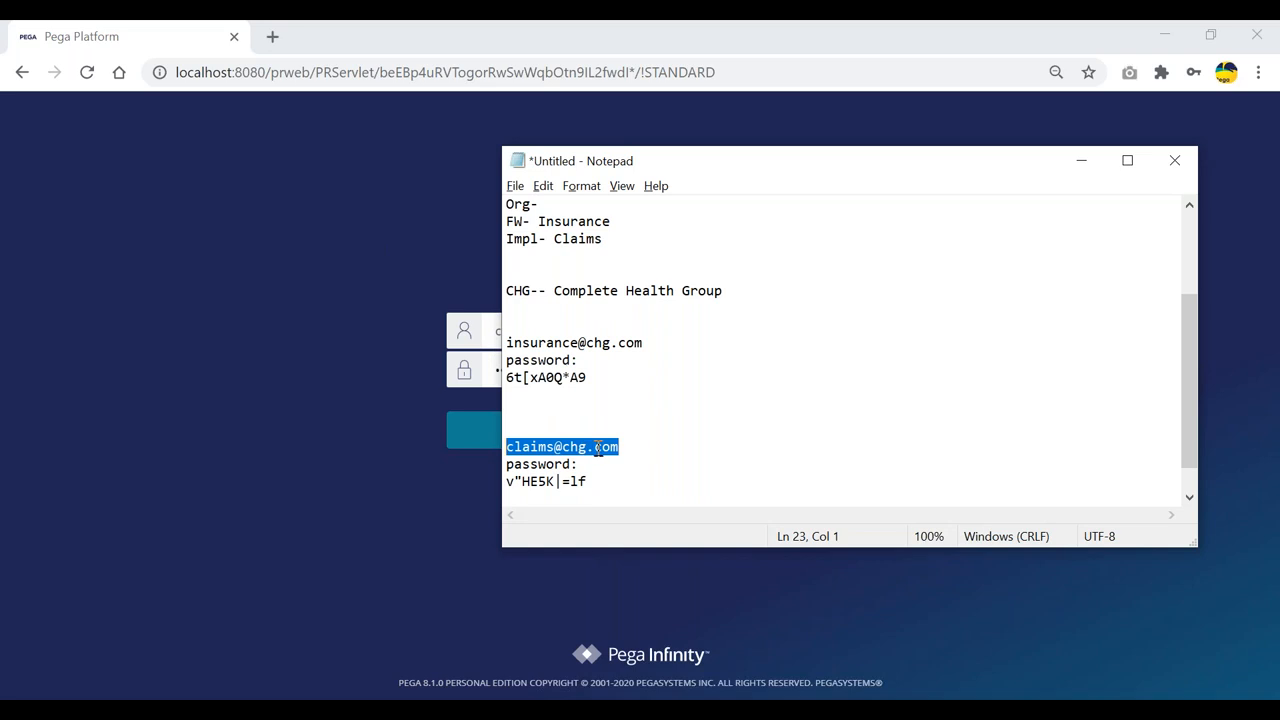
drag(592, 481, 505, 484)
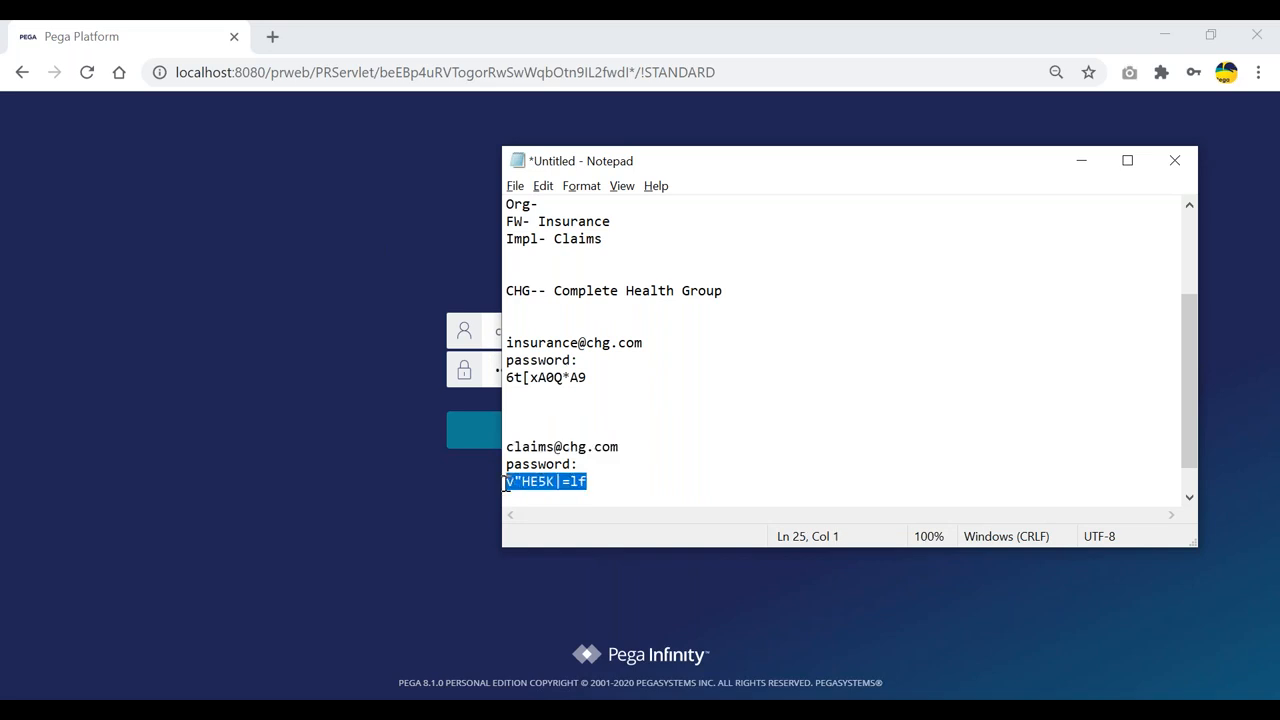
click(302, 405)
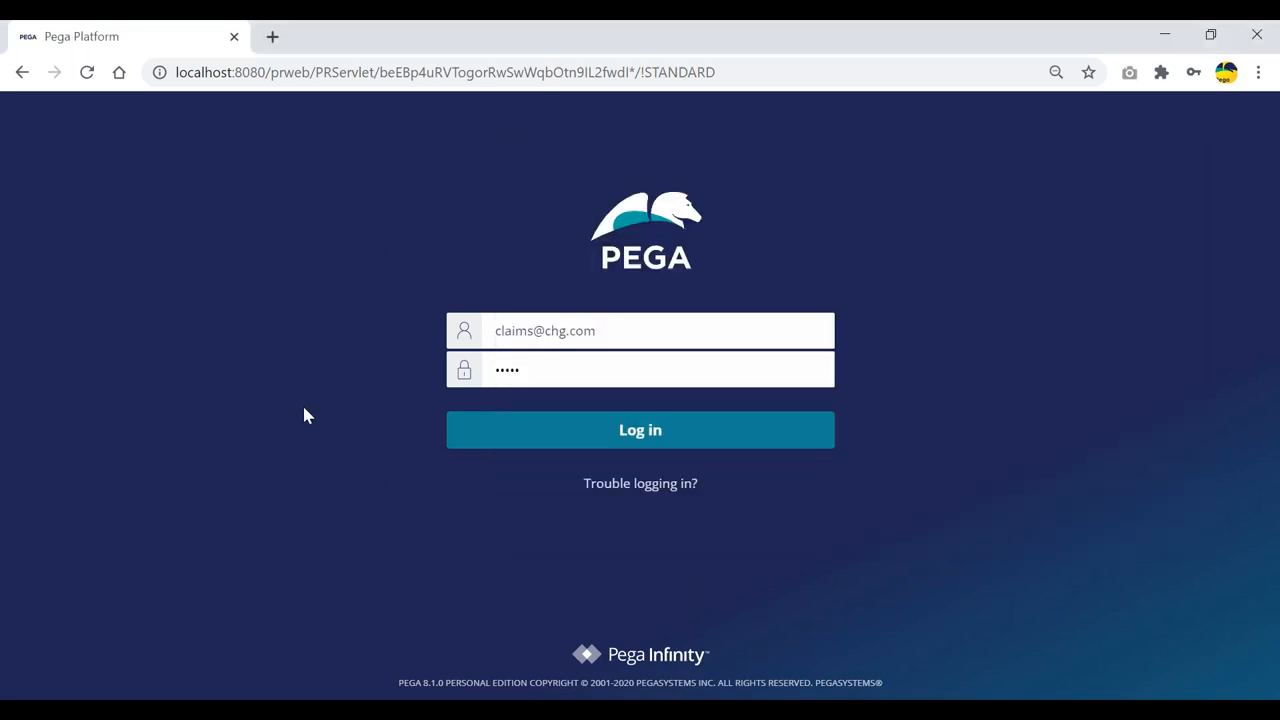
click(554, 366)
key(ctrl+a)
key(ctrl+v)
click(637, 430)
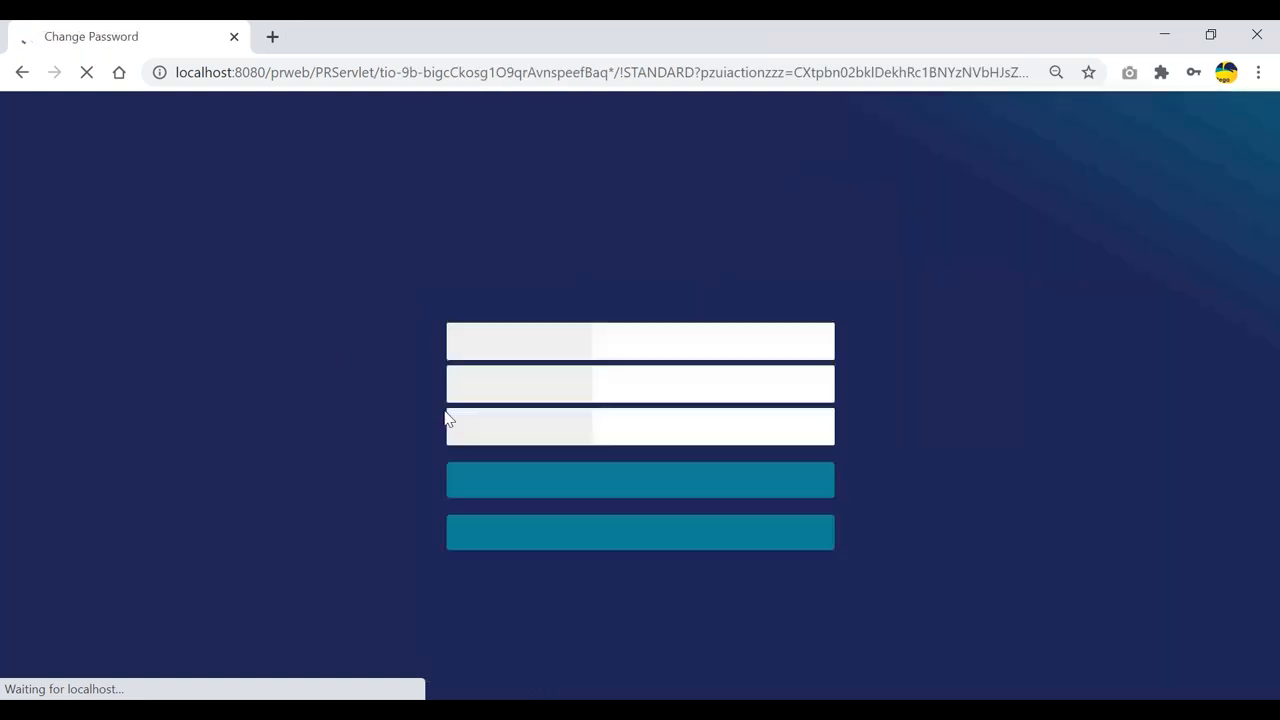
click(673, 343)
Step: Enter and confirm a new password for the claims user and submit the change
click(651, 391)
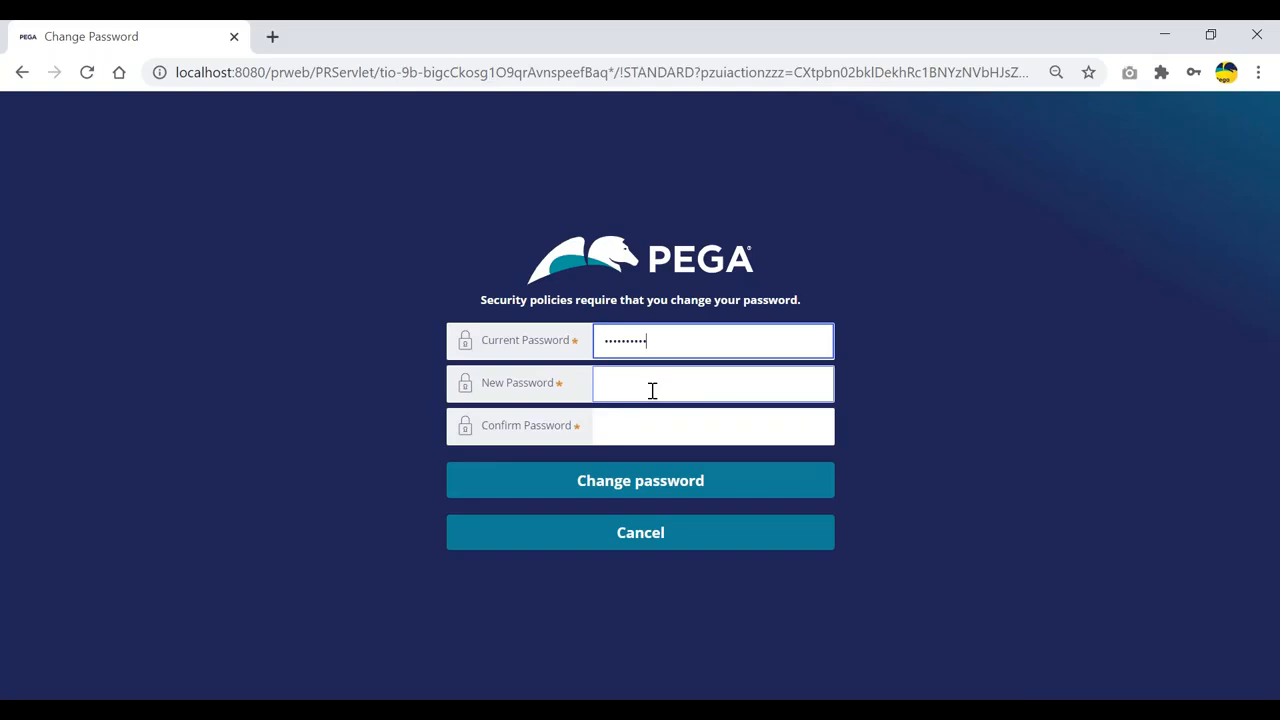
click(651, 391)
text(••••)
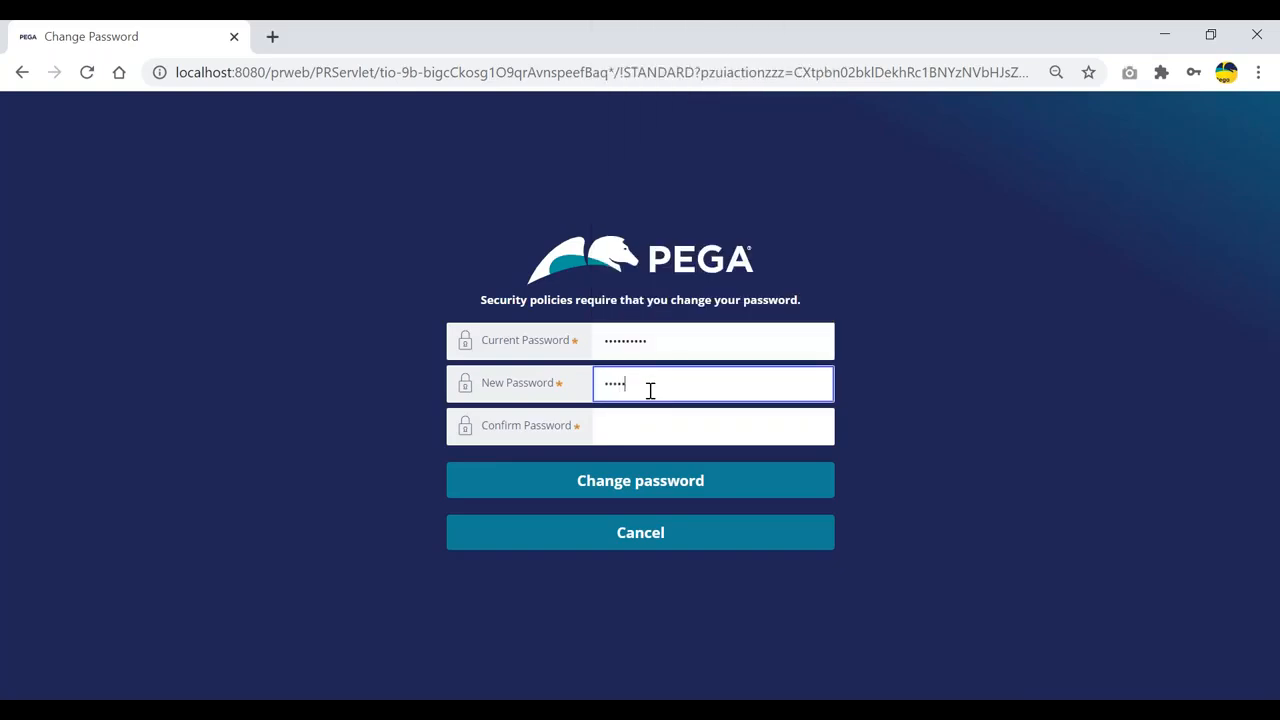
text(•)
key(Tab)
text(•••••)
click(652, 485)
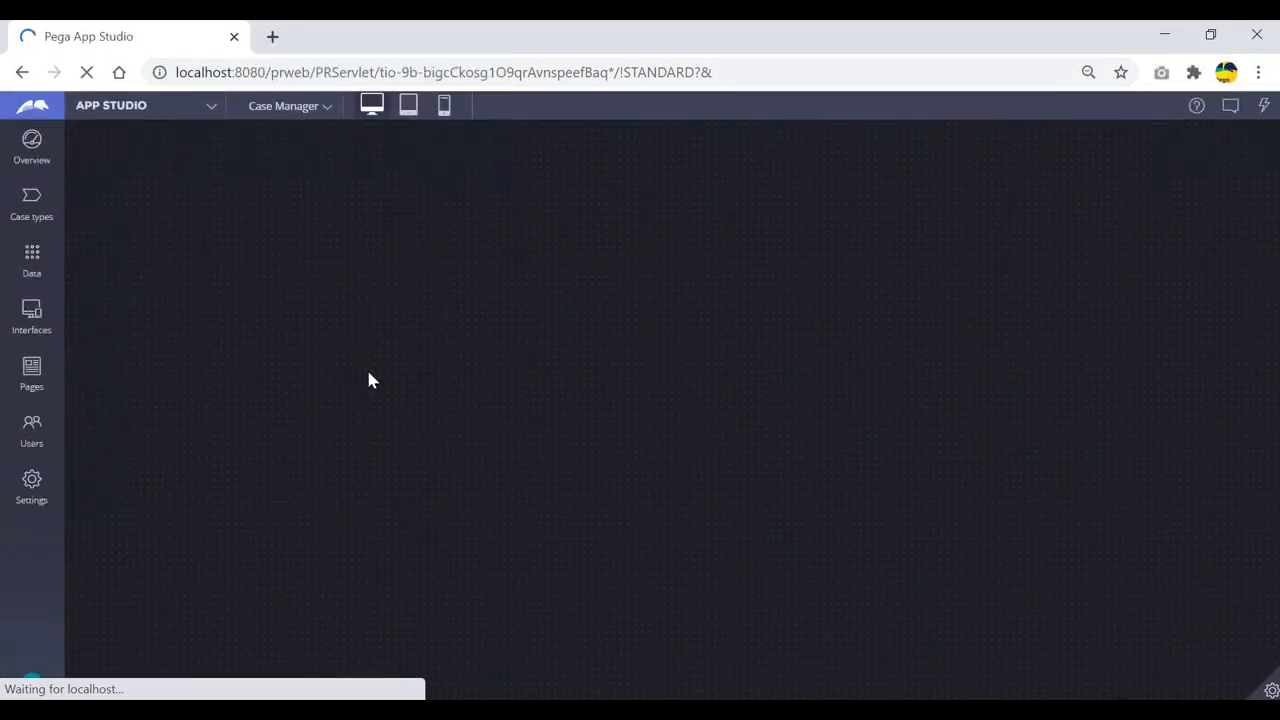
Step: Switch from App Studio to Dev Studio and open the CHGClaims application options
click(210, 108)
click(108, 159)
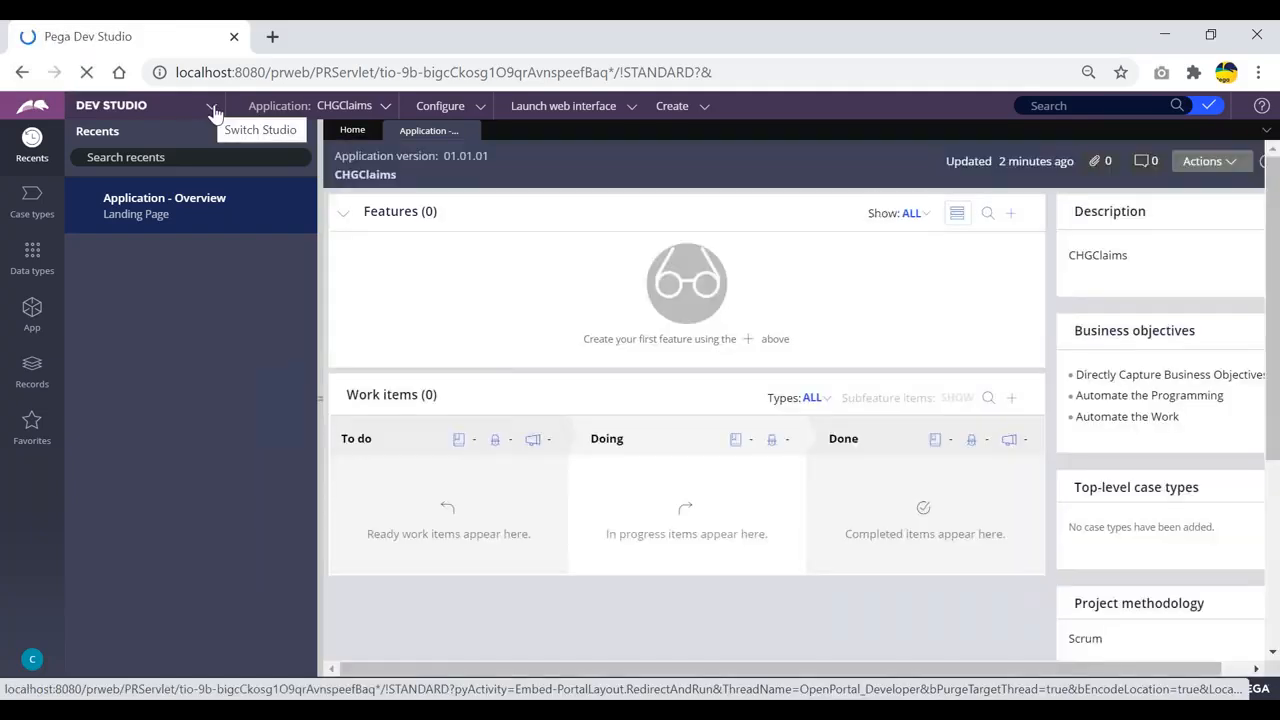
click(212, 106)
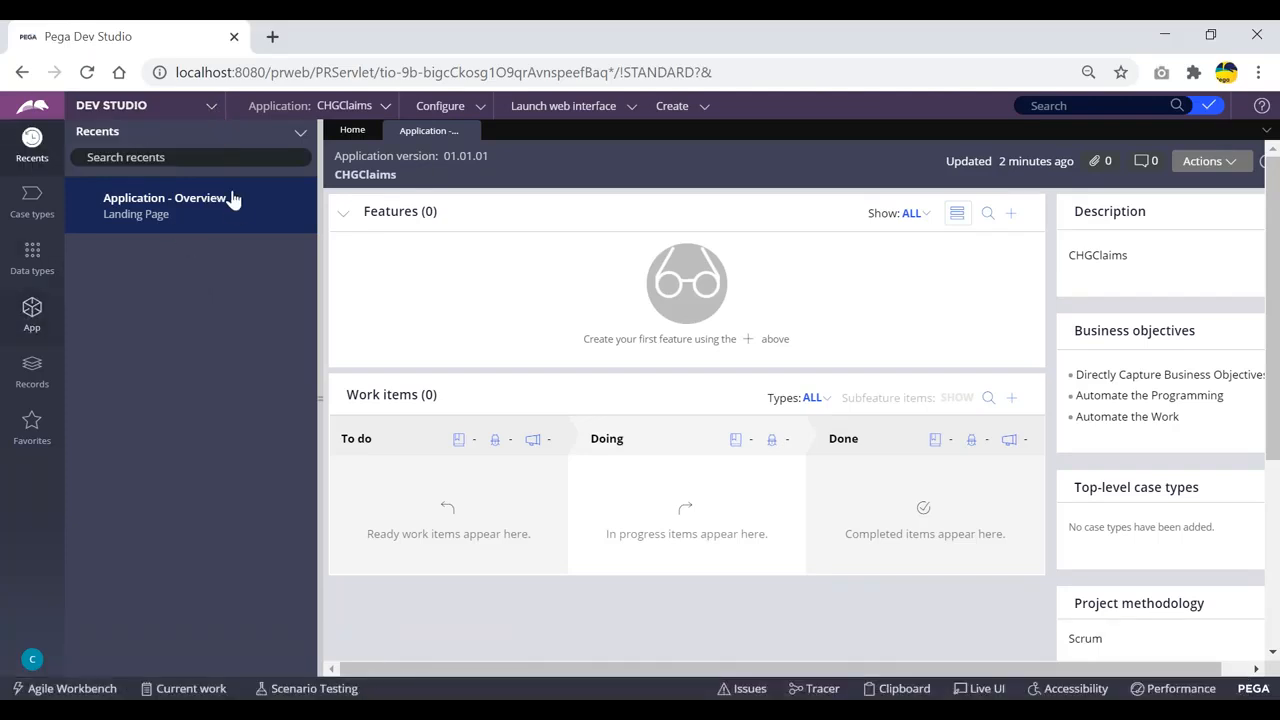
click(384, 106)
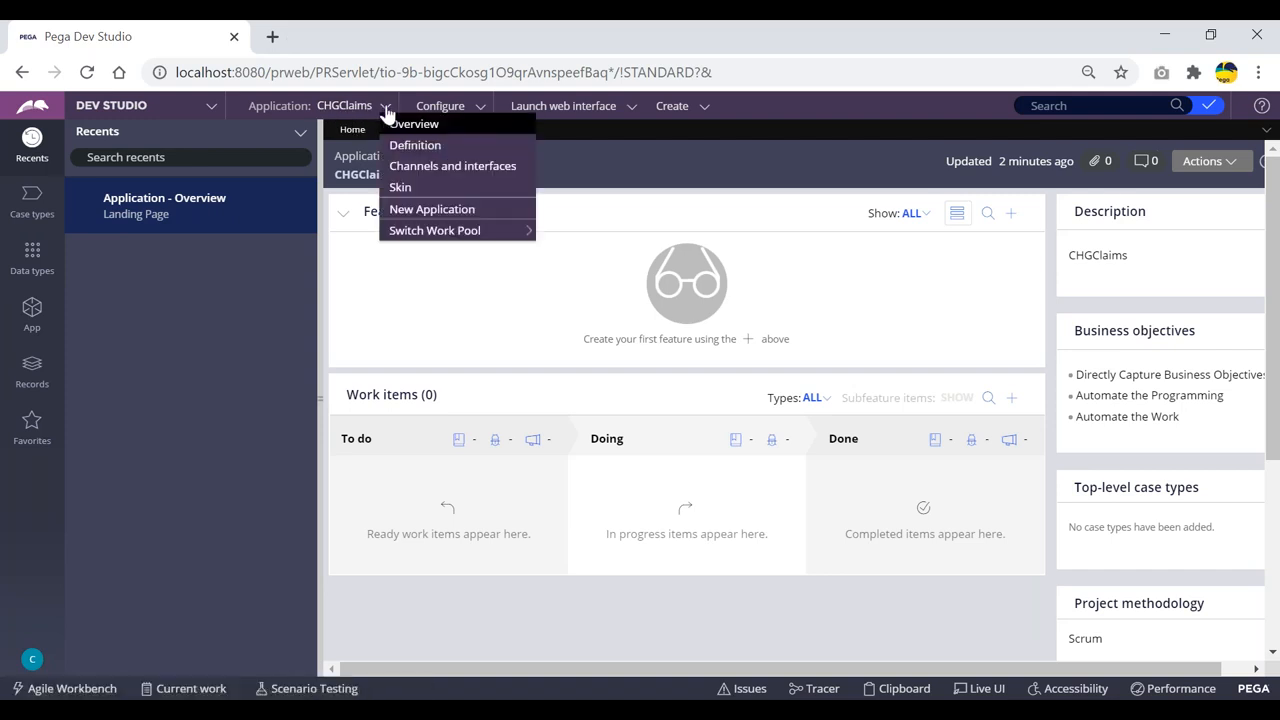
click(413, 146)
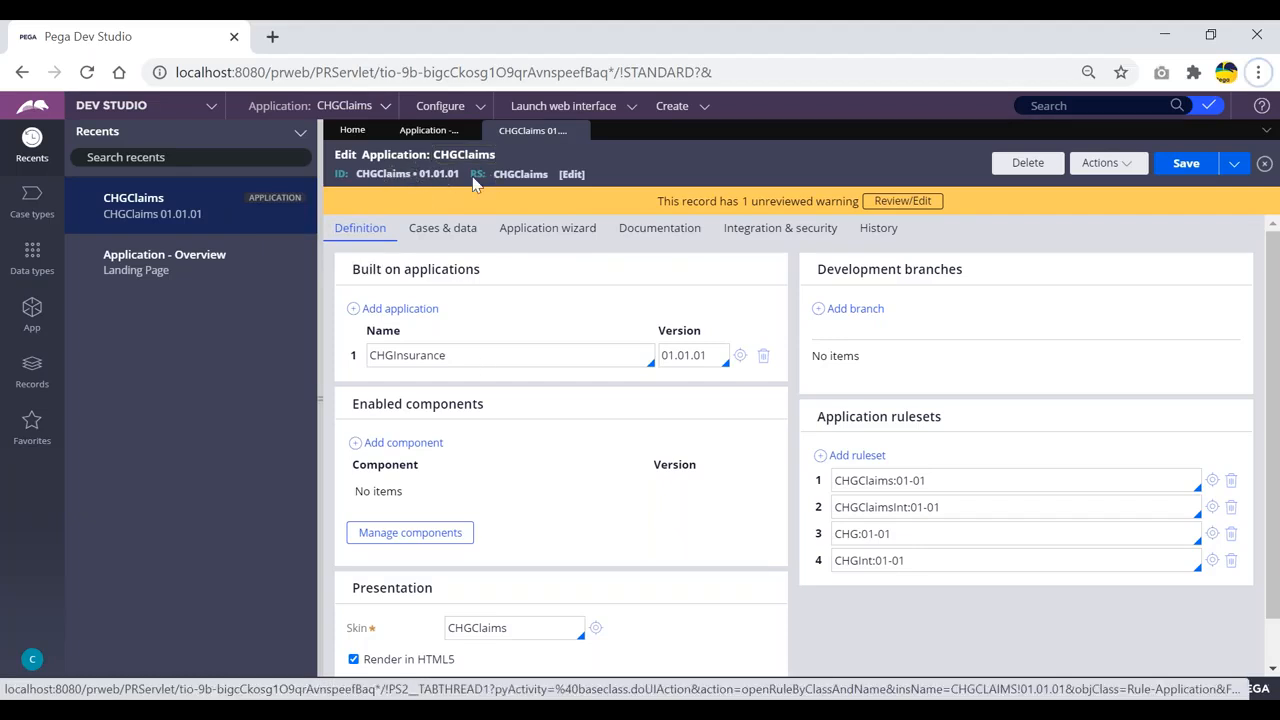
drag(491, 271, 346, 270)
click(525, 277)
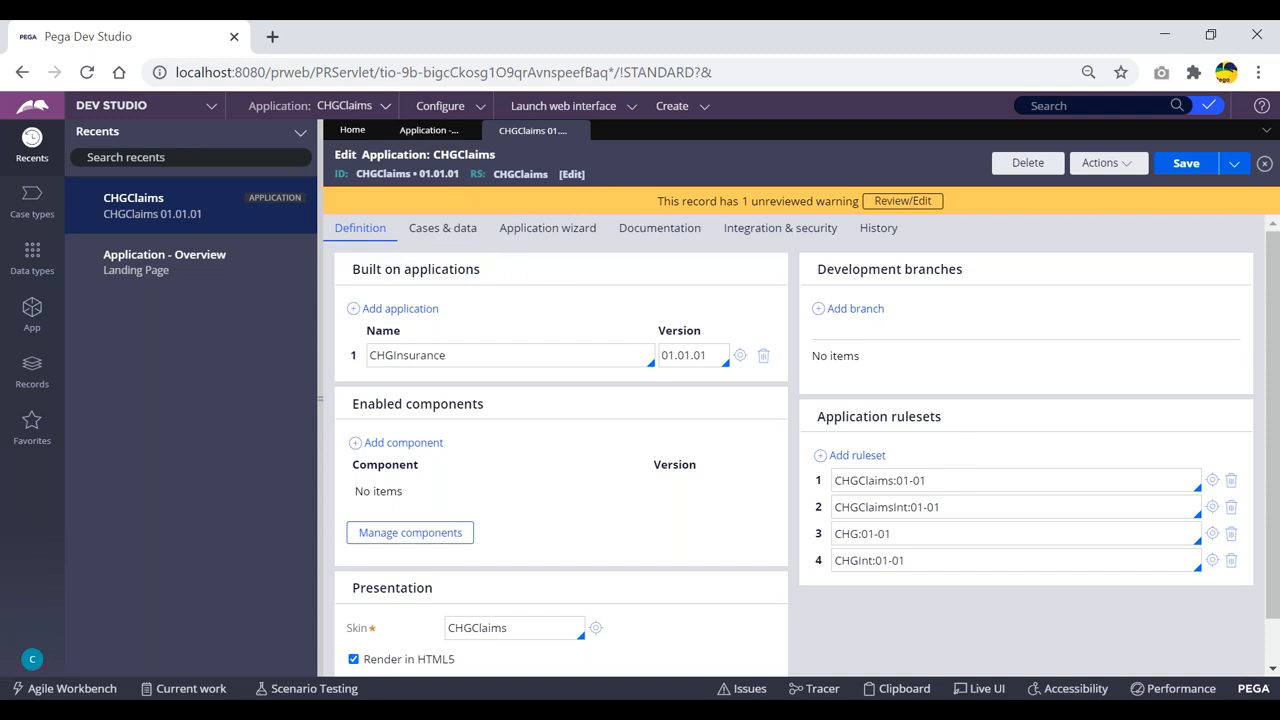
drag(480, 276, 349, 274)
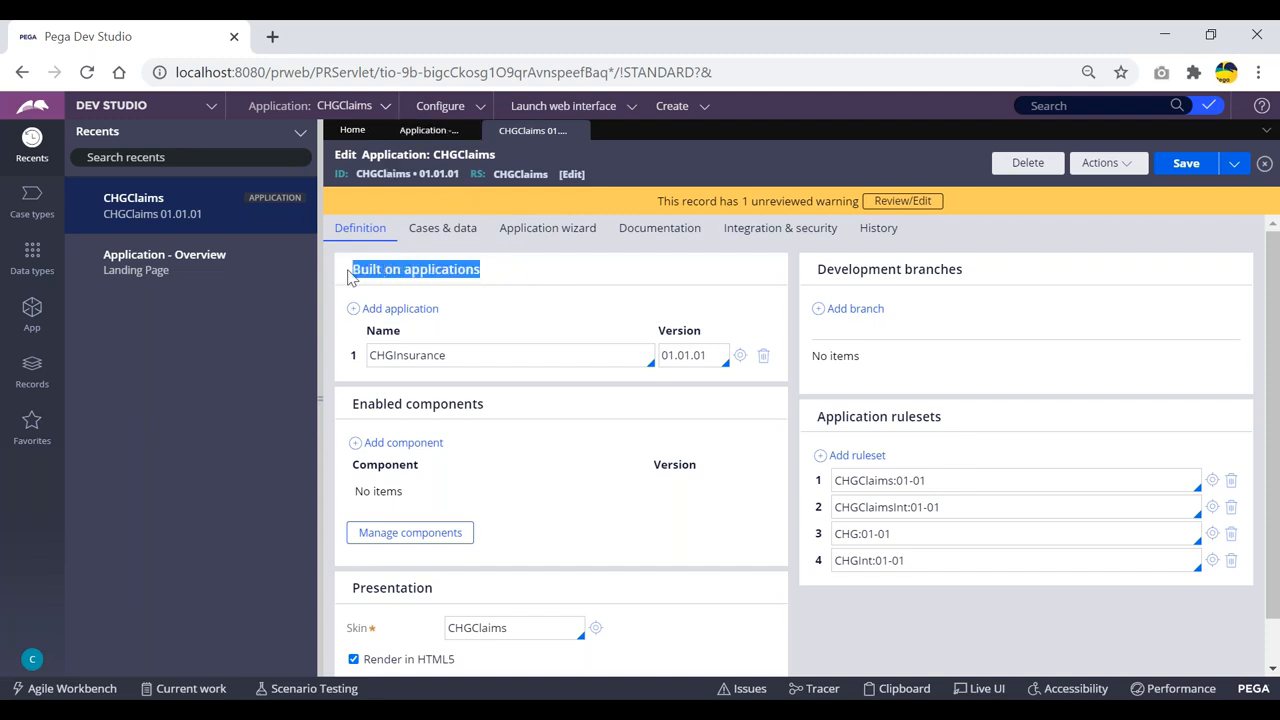
click(508, 268)
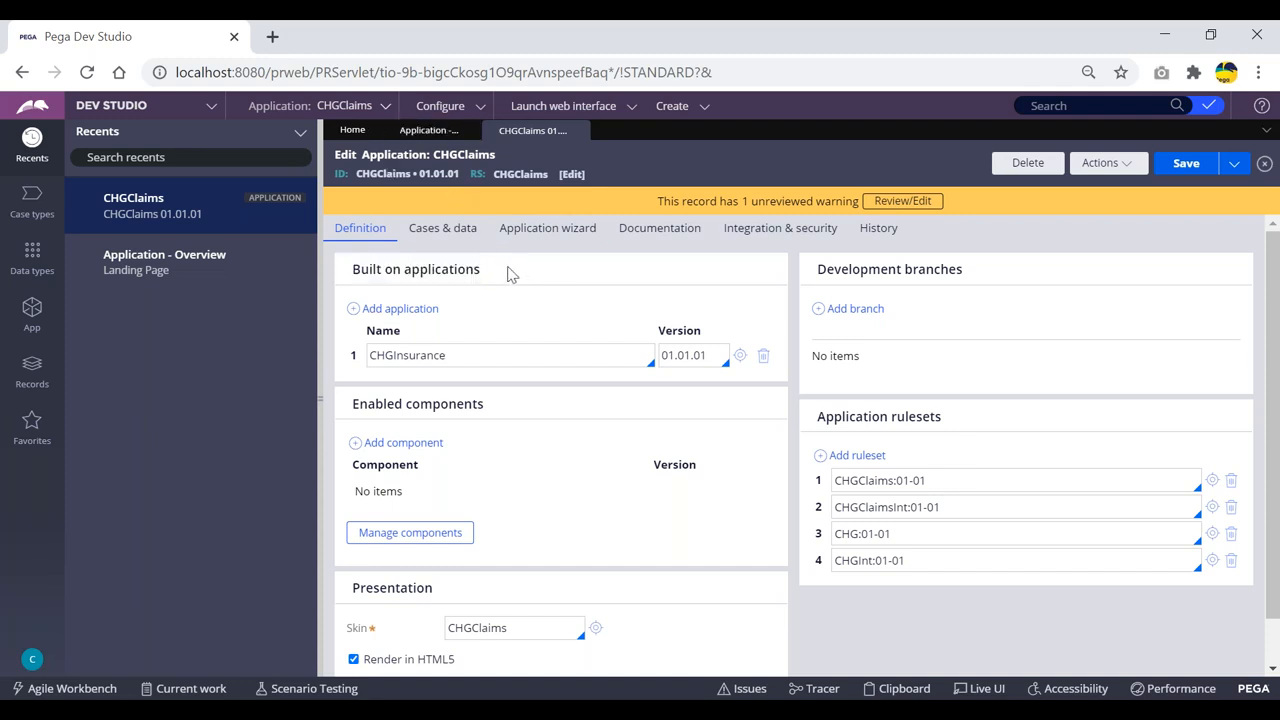
double_click(380, 173)
click(650, 170)
drag(478, 278, 350, 274)
click(500, 262)
double_click(382, 174)
click(500, 268)
drag(456, 358, 362, 355)
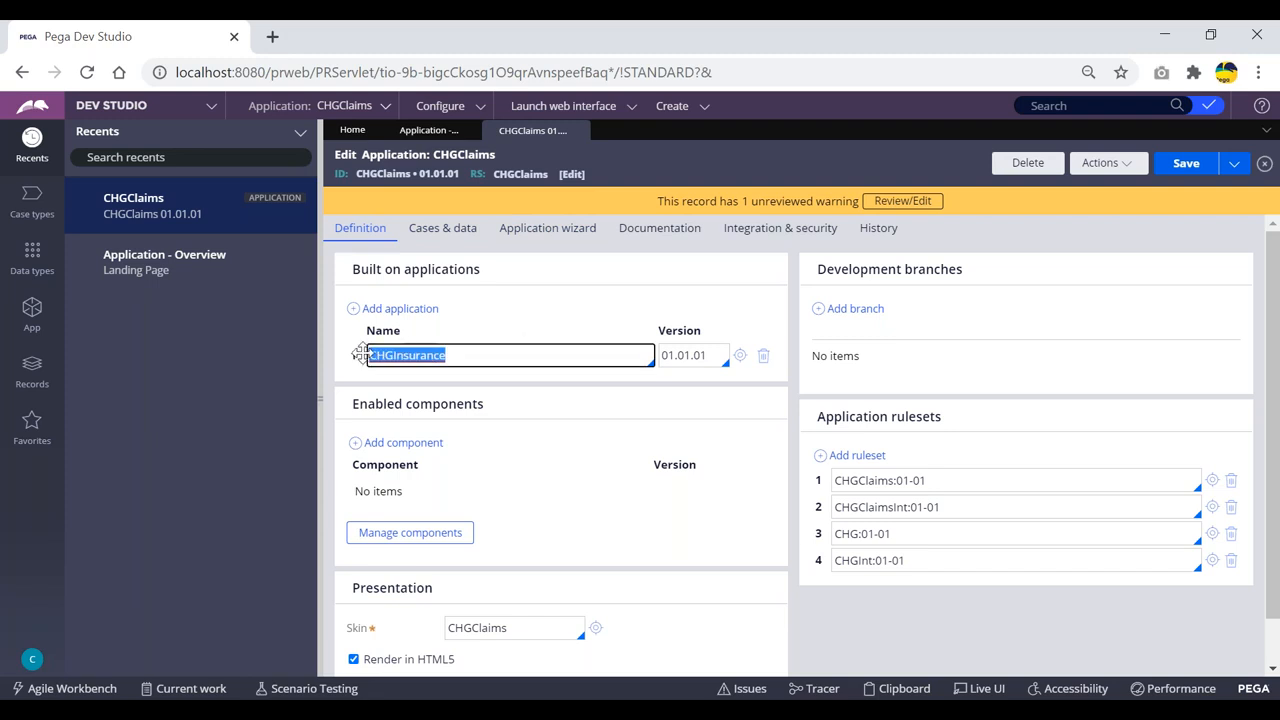
click(455, 357)
drag(450, 356, 367, 351)
click(456, 355)
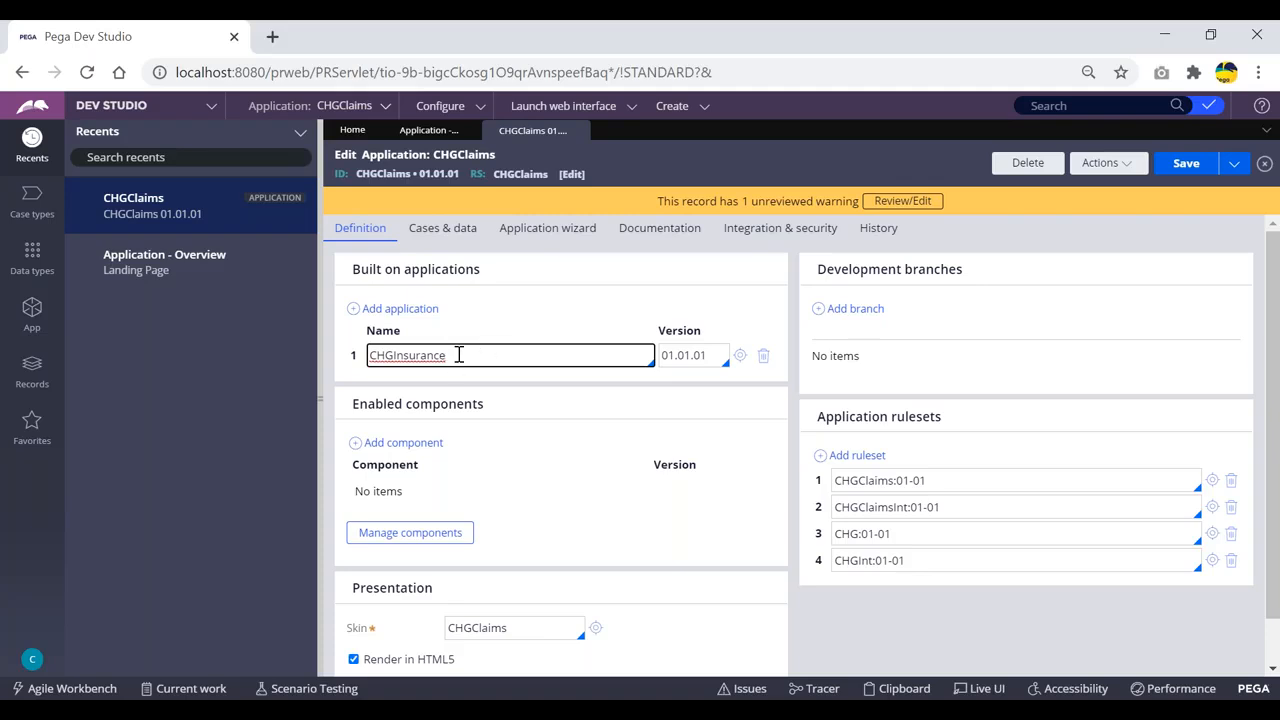
drag(446, 356, 354, 355)
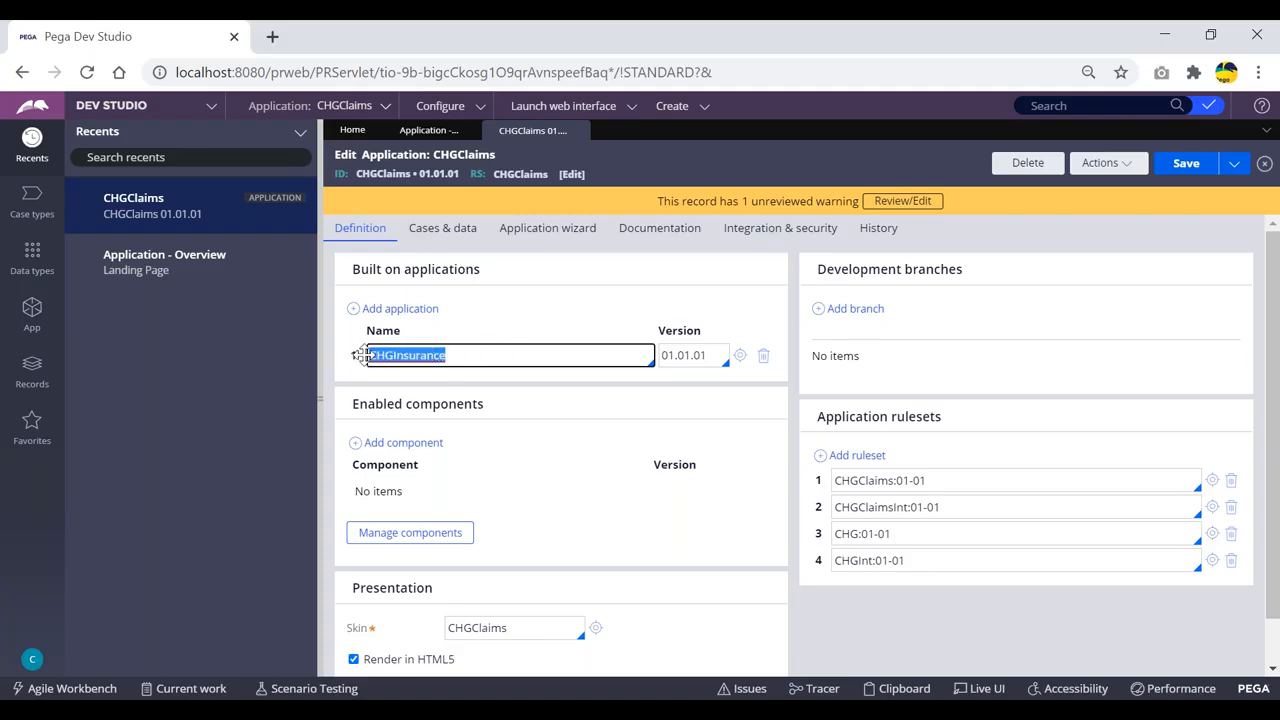
click(482, 330)
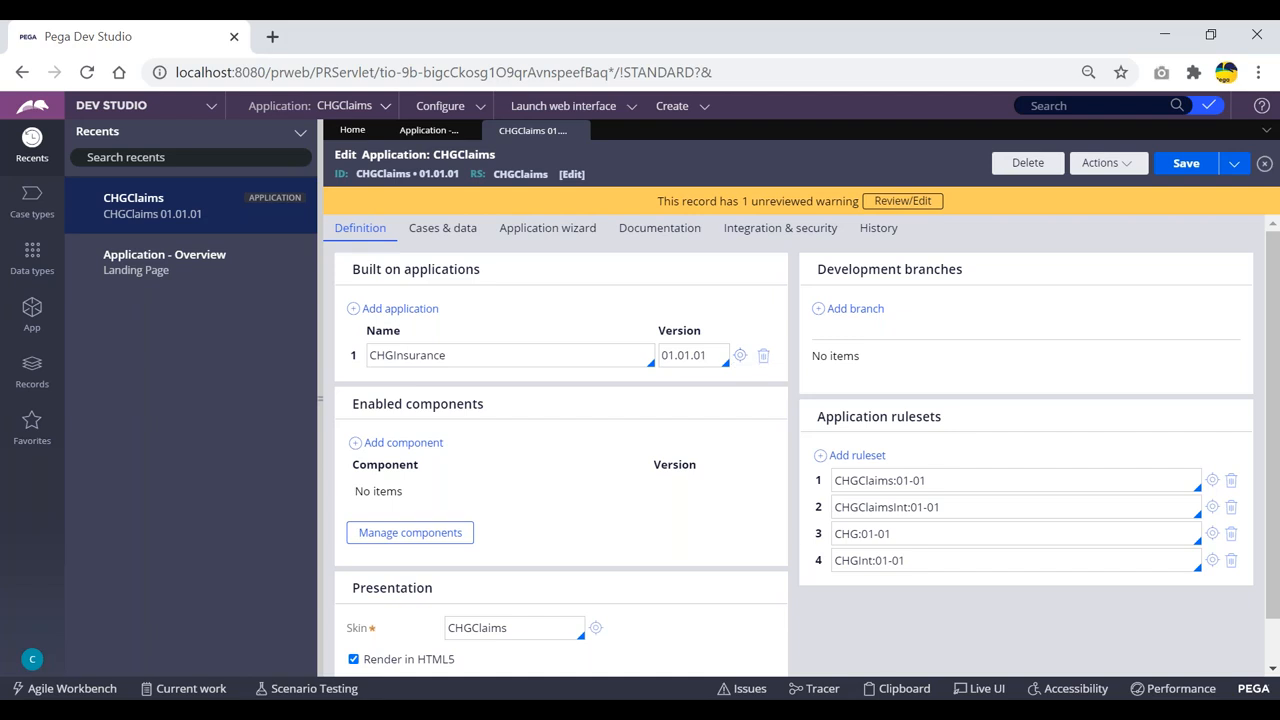
key(alt+Tab)
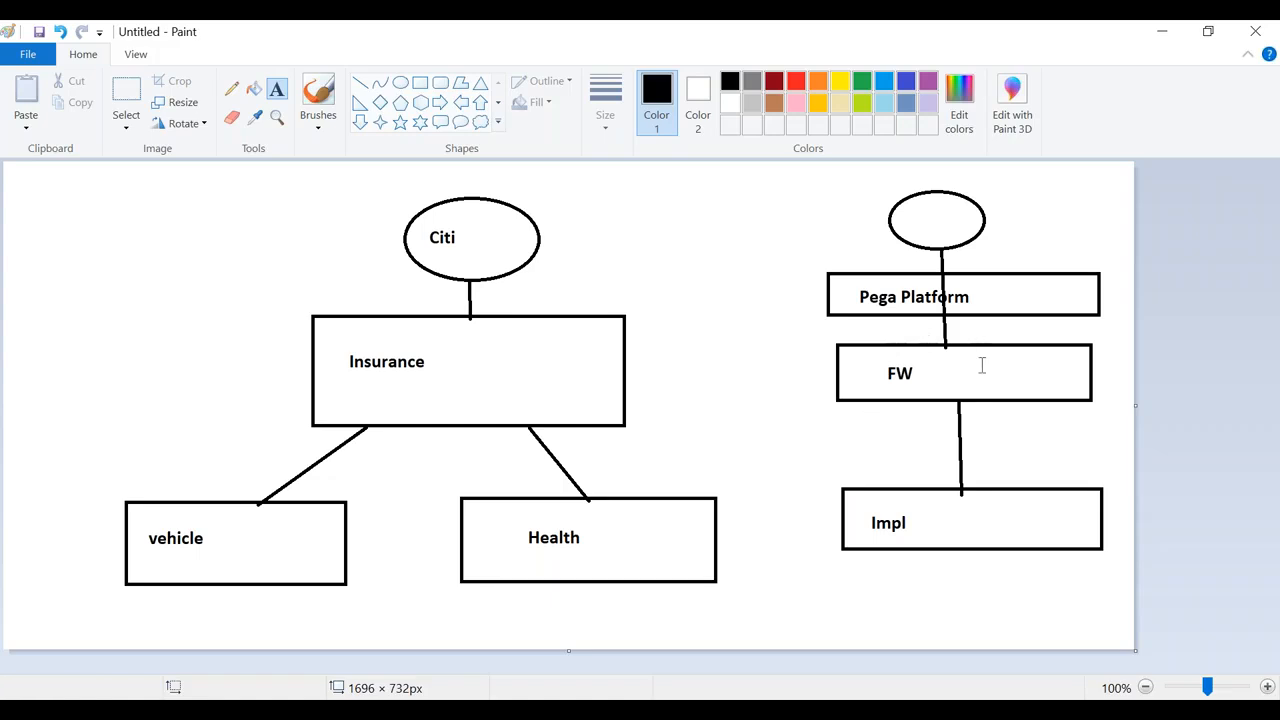
drag(926, 519, 857, 521)
key(BackSpace)
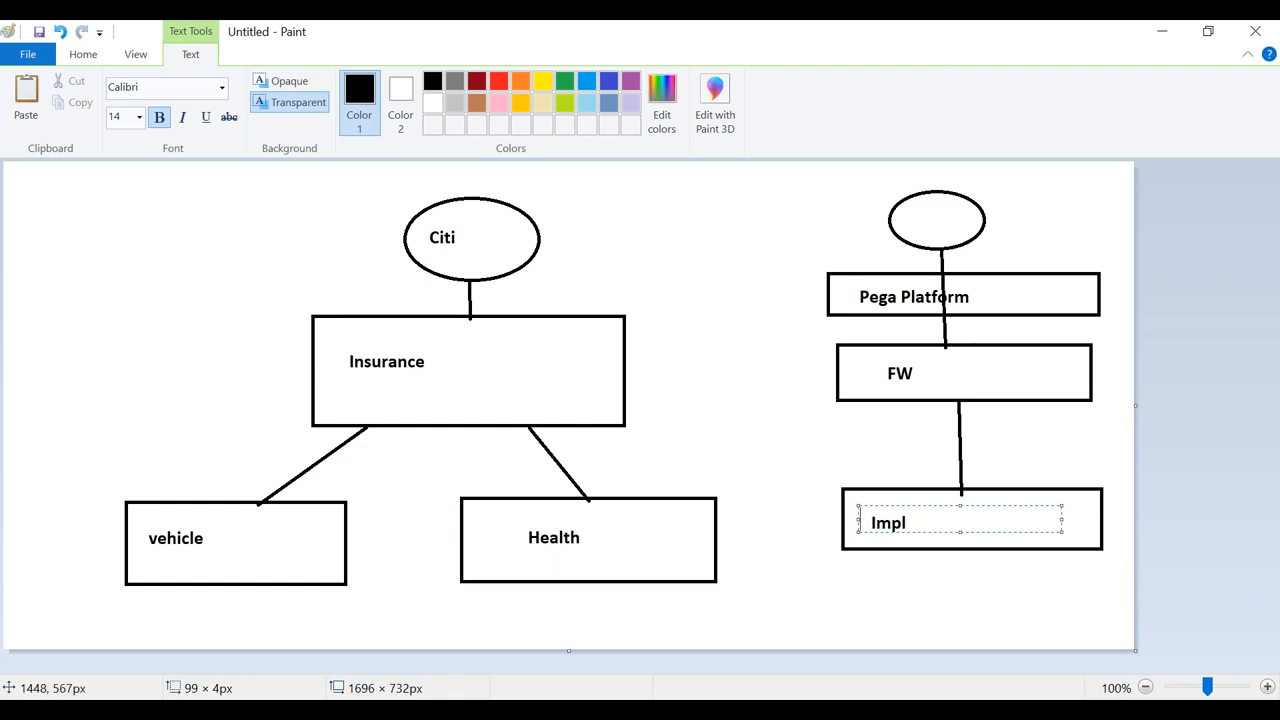
click(948, 574)
drag(932, 369, 876, 378)
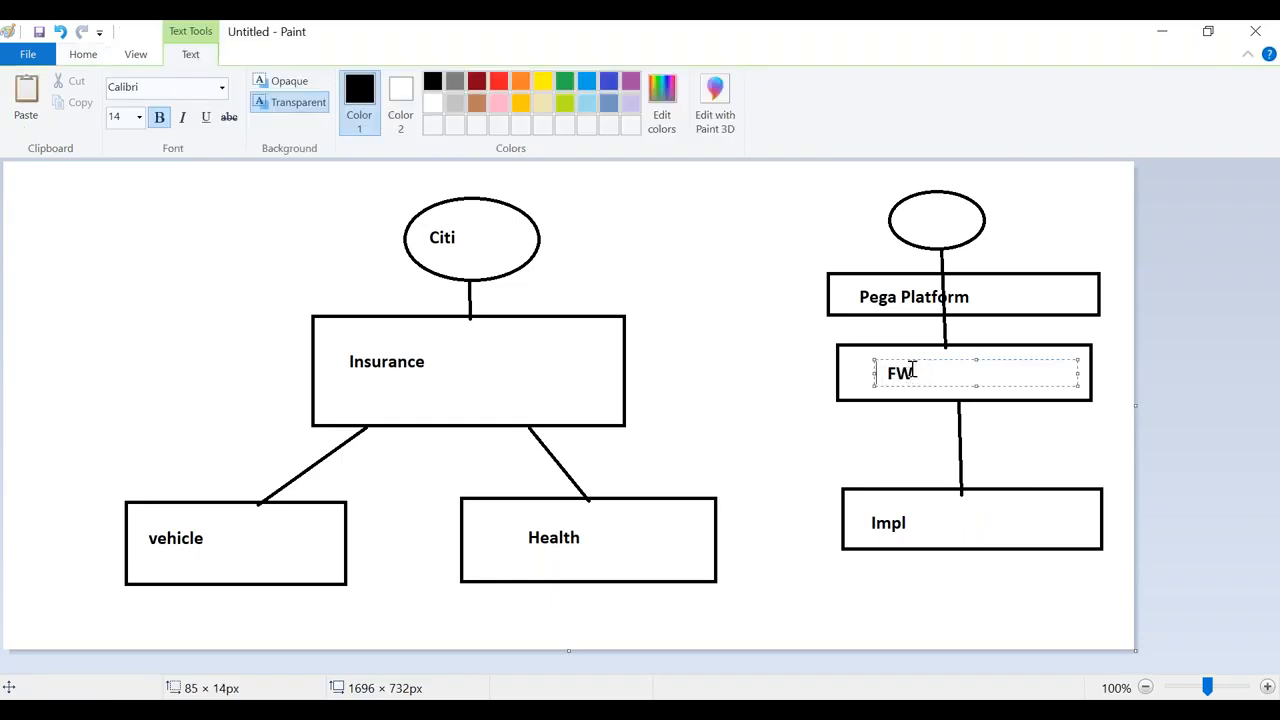
click(1164, 33)
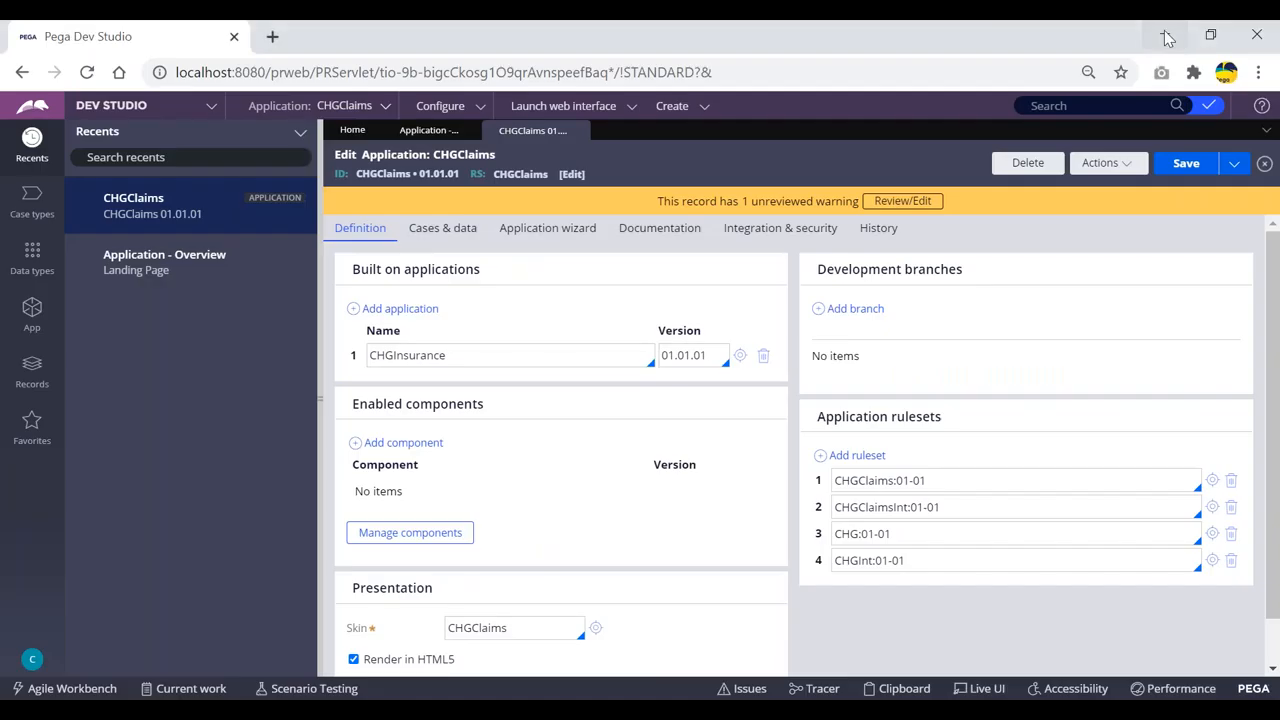
Step: Open the CHGInsurance built-on application and highlight its ID, CHGInsuranceFramework title and PegaRULES base
double_click(447, 357)
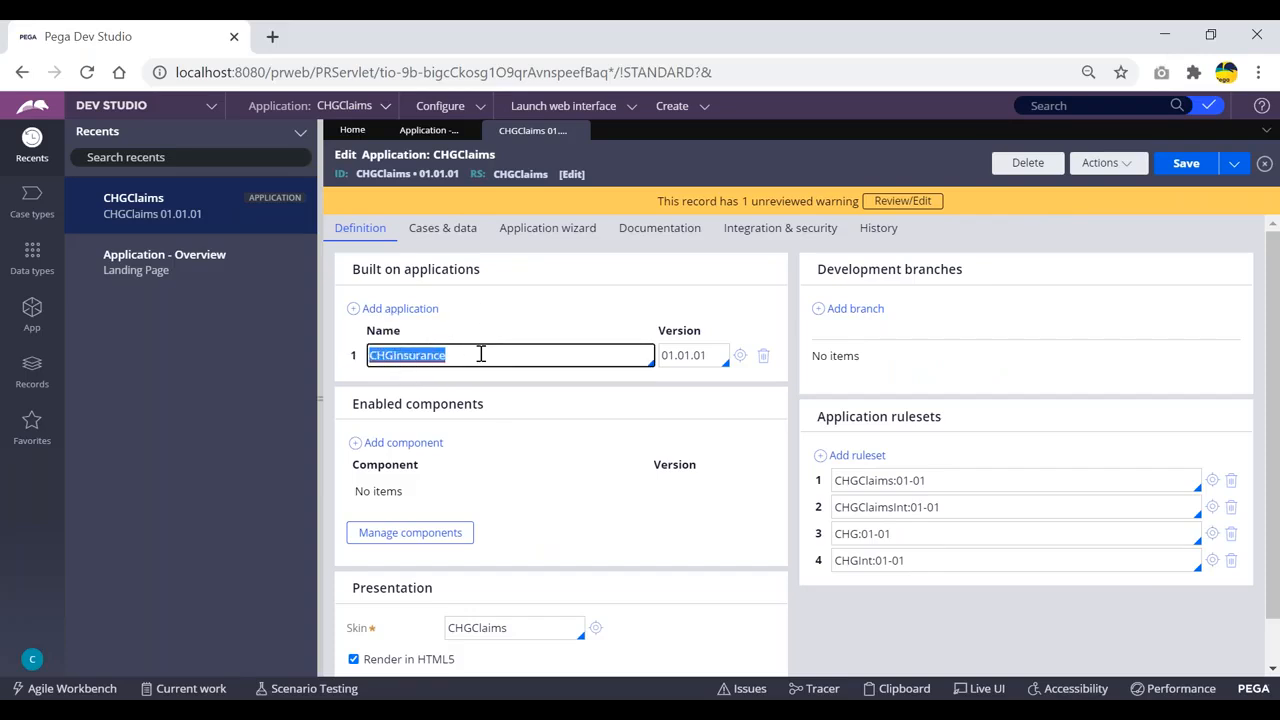
click(739, 357)
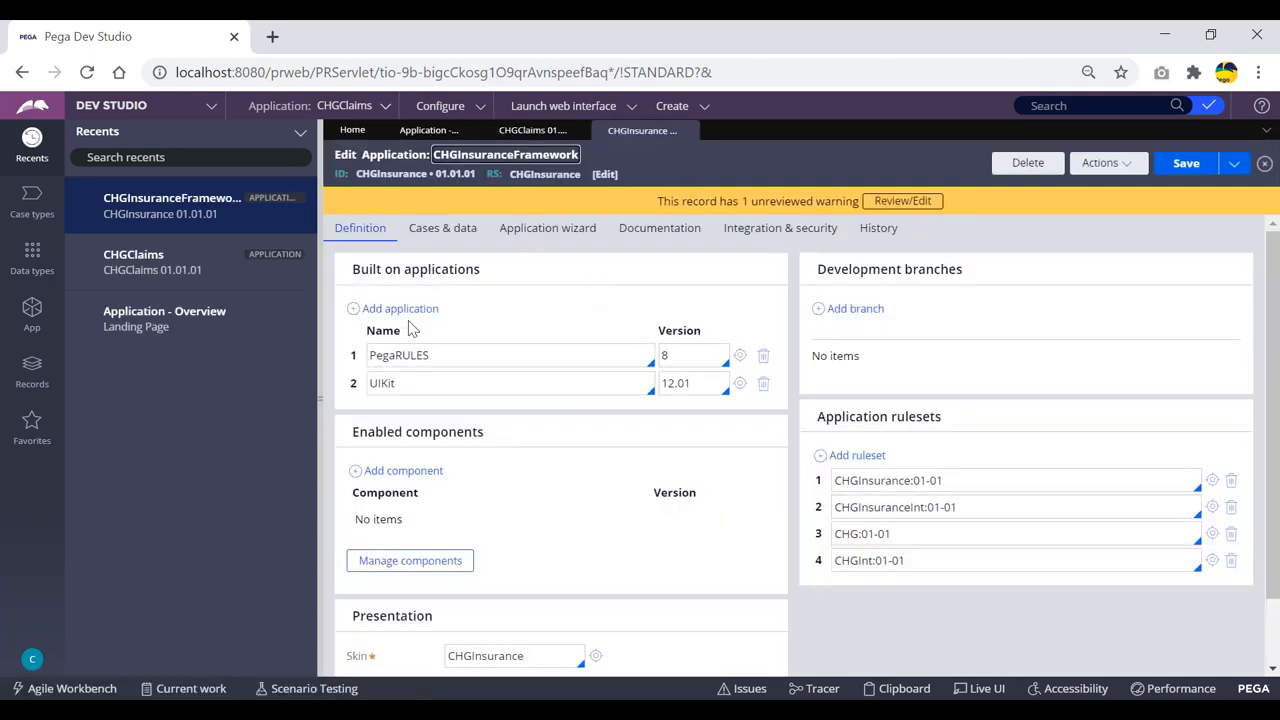
double_click(378, 173)
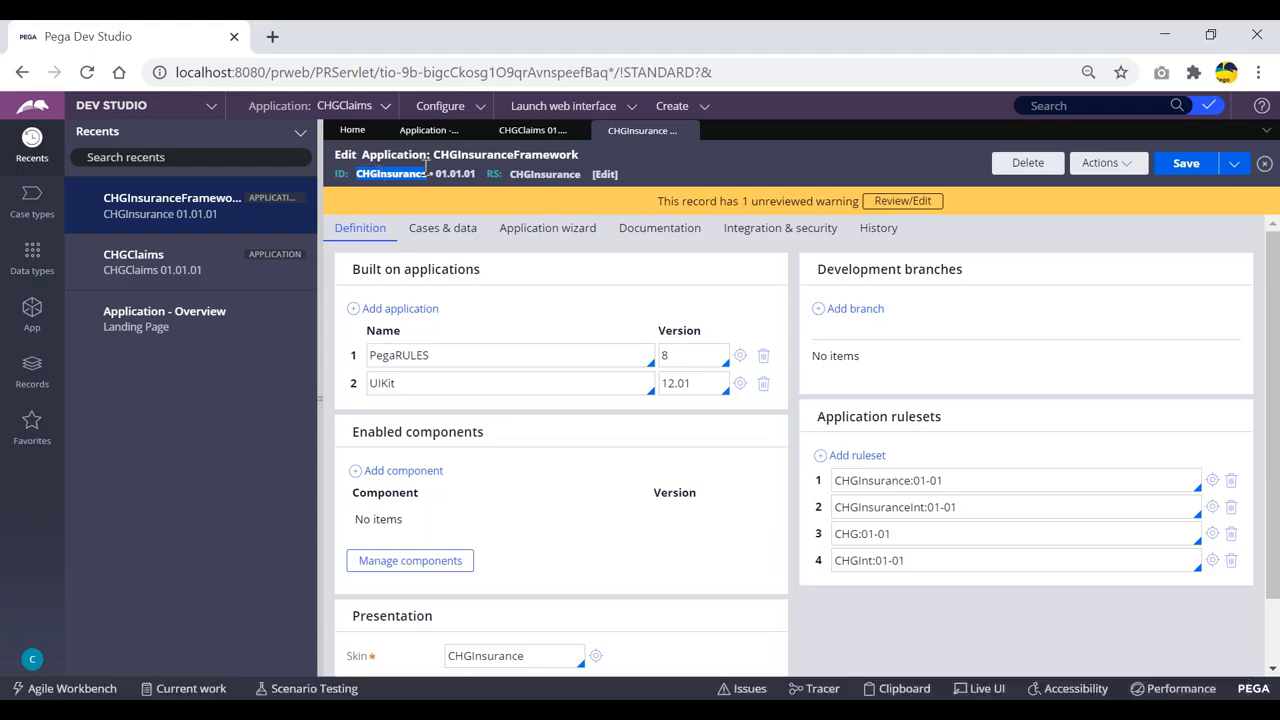
drag(588, 165, 360, 174)
click(648, 154)
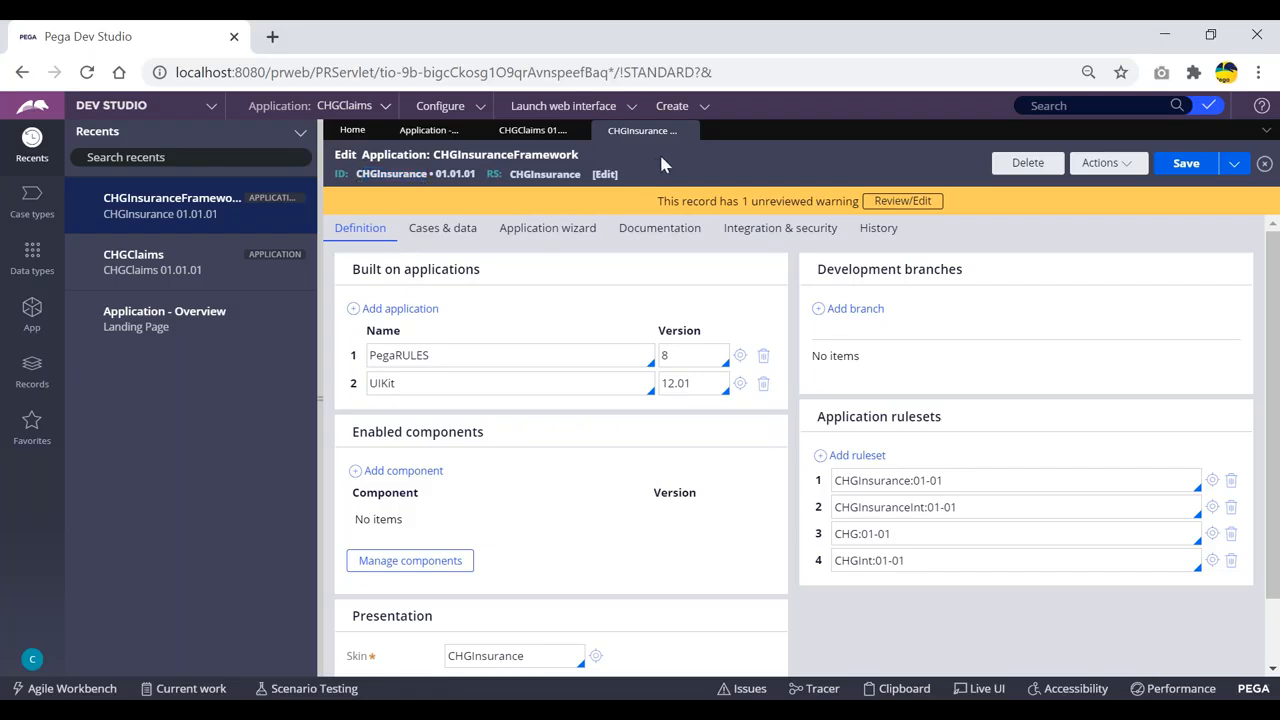
double_click(390, 174)
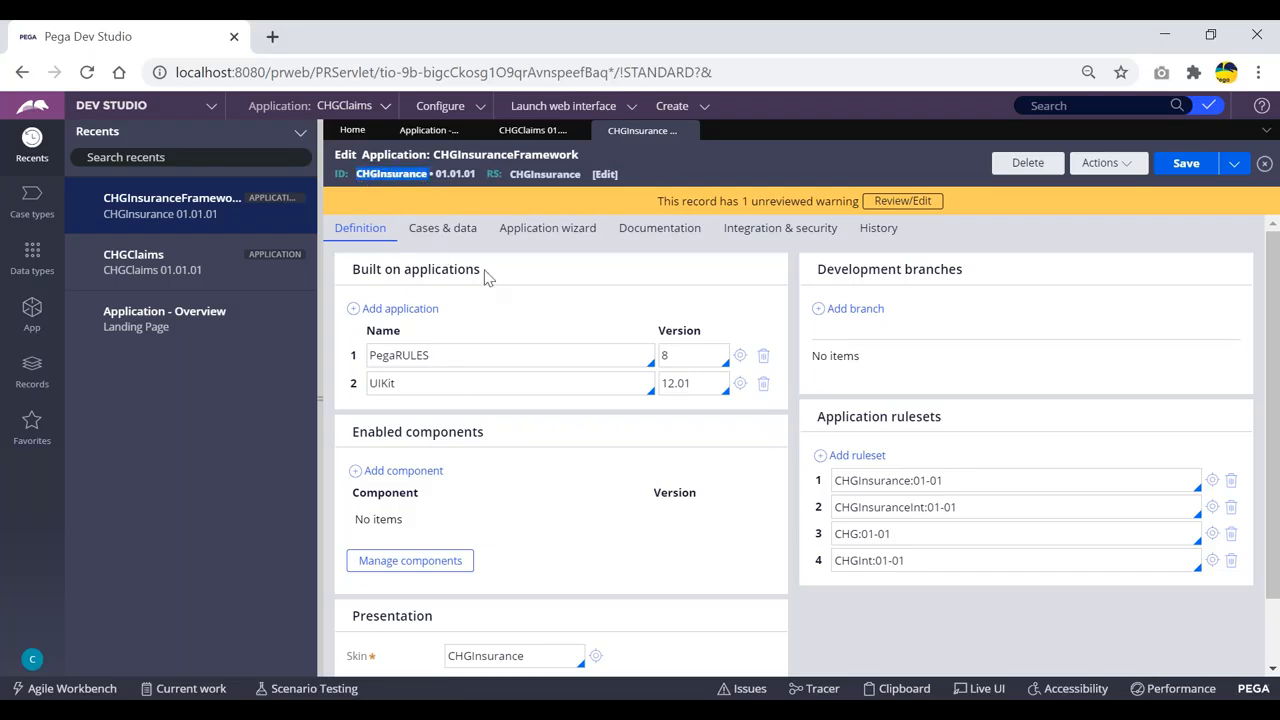
drag(488, 272, 352, 268)
drag(456, 358, 357, 349)
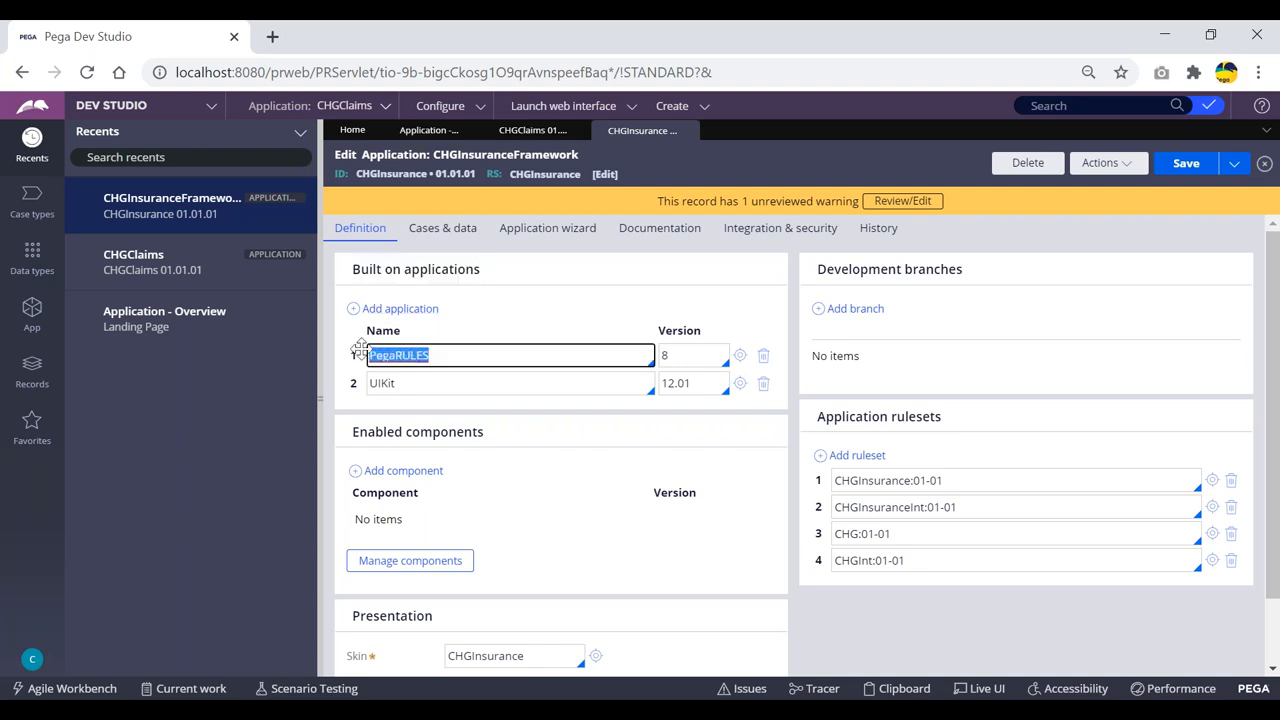
click(535, 288)
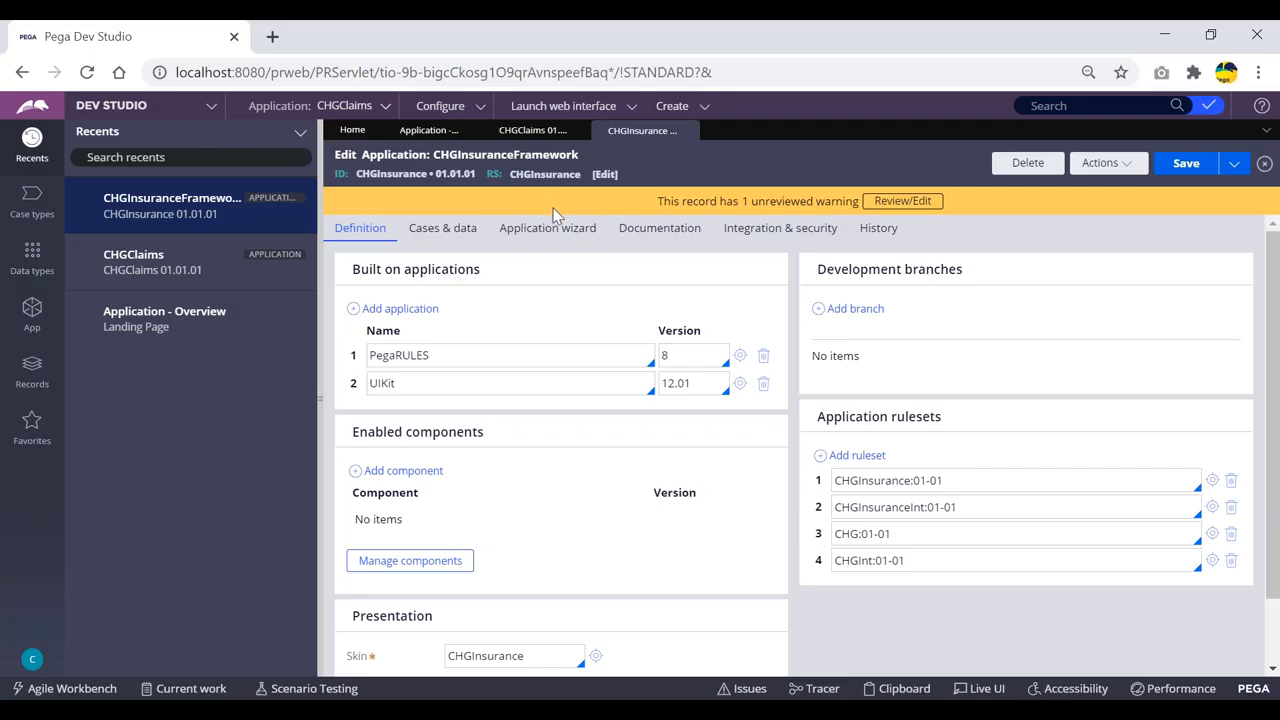
Step: Reopen CHGInsurance from the CHGClaims definition, review its built-on applications, then show the App Explorer
click(430, 131)
click(535, 132)
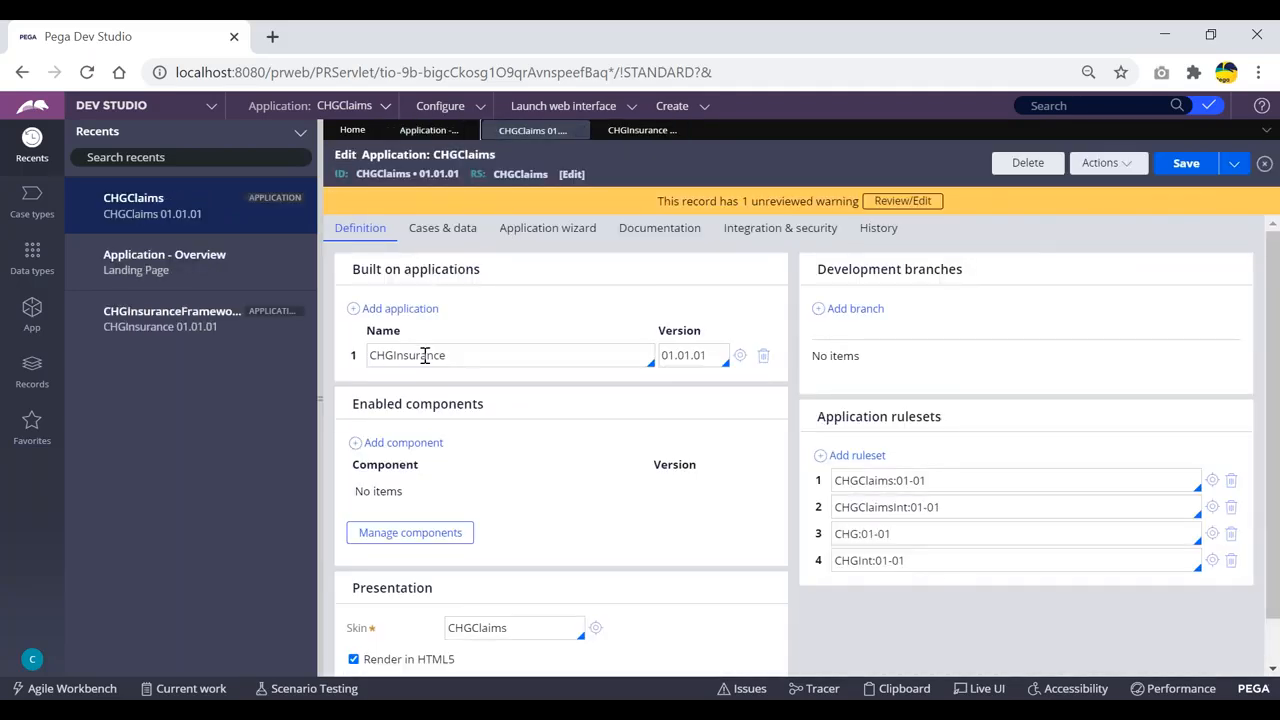
click(461, 355)
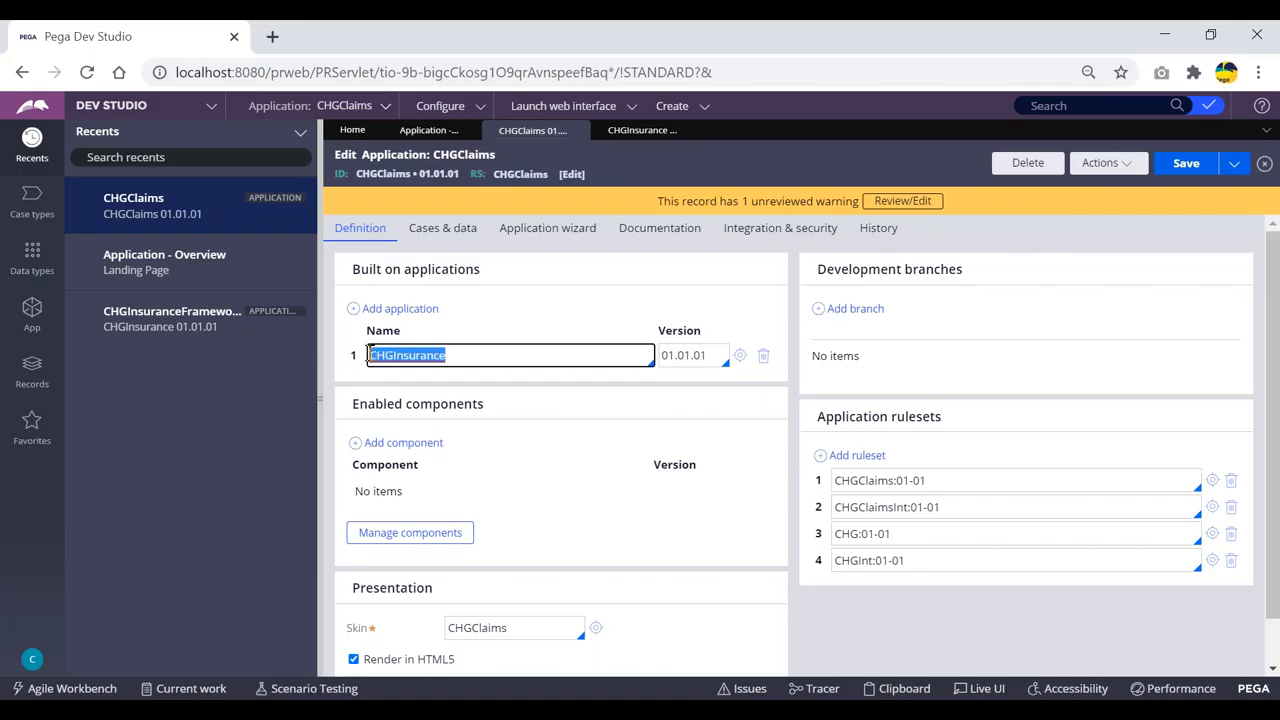
click(740, 357)
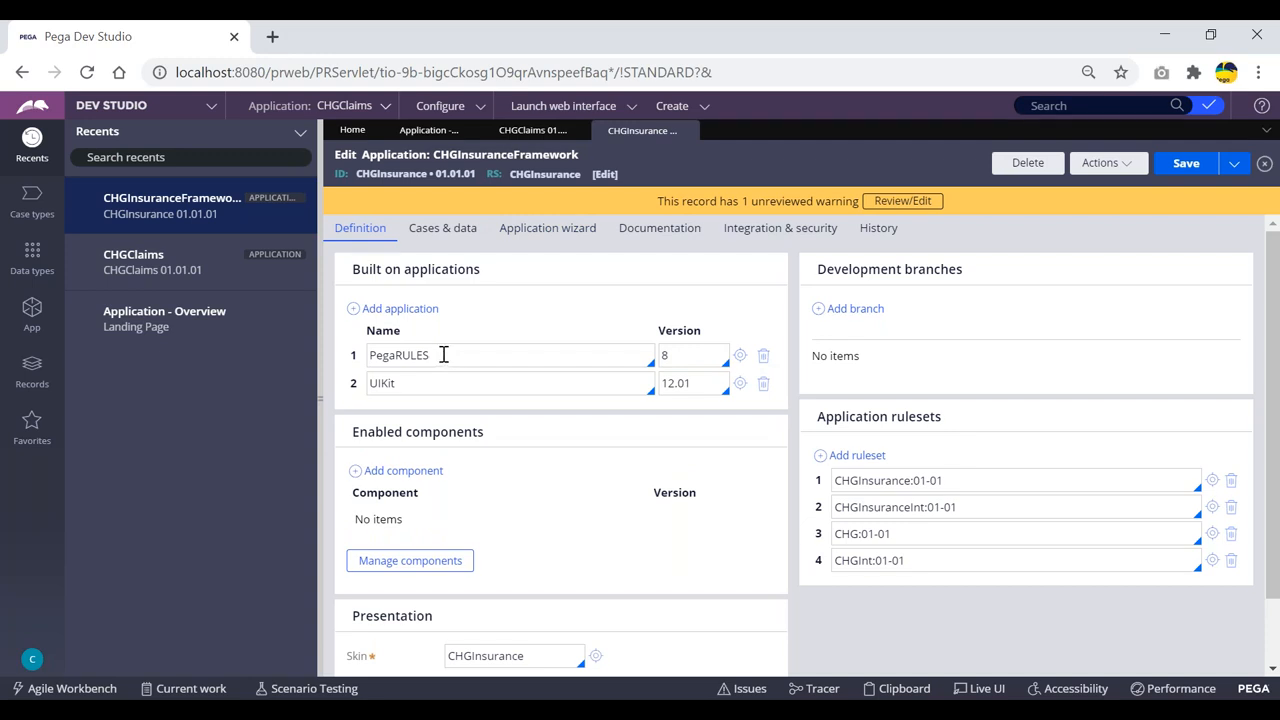
click(439, 355)
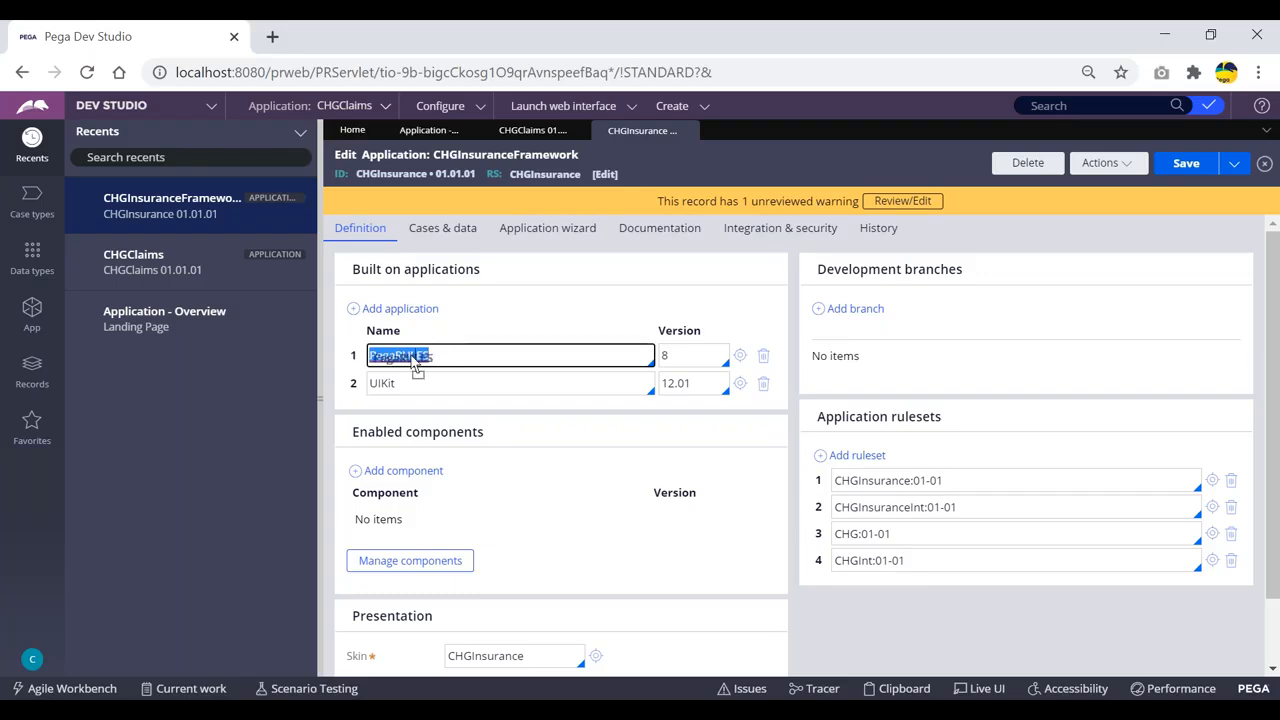
click(442, 355)
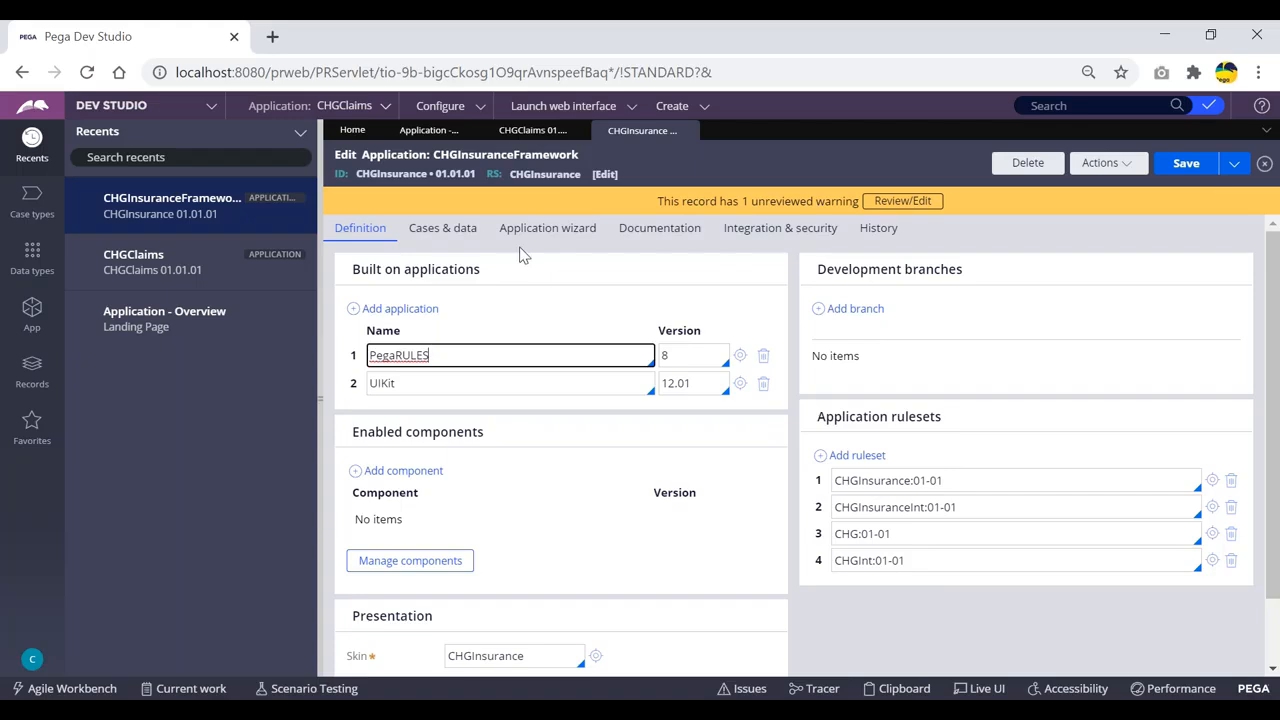
drag(485, 272, 347, 278)
click(536, 274)
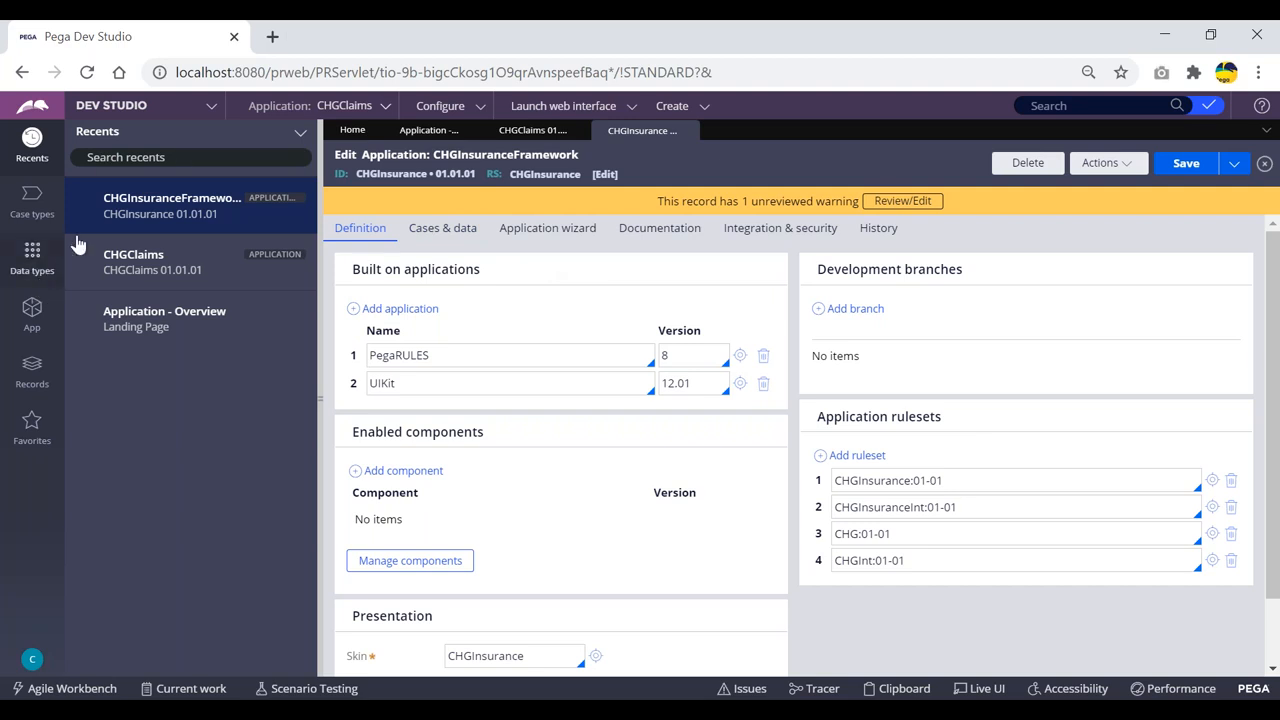
click(32, 312)
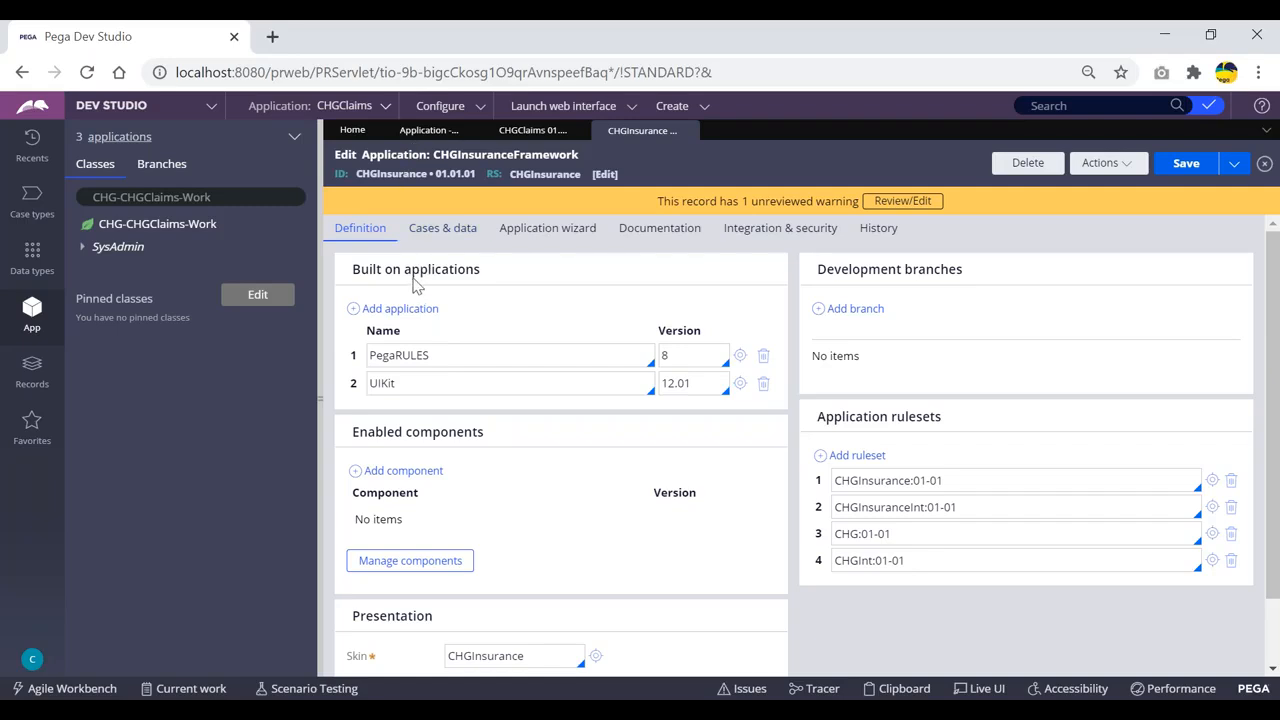
Step: Point out the '3 applications' count in App Explorer and list CHGClaims, CHGInsuranceFramework and Pega Platform
drag(487, 270, 514, 269)
click(370, 265)
drag(154, 143, 87, 140)
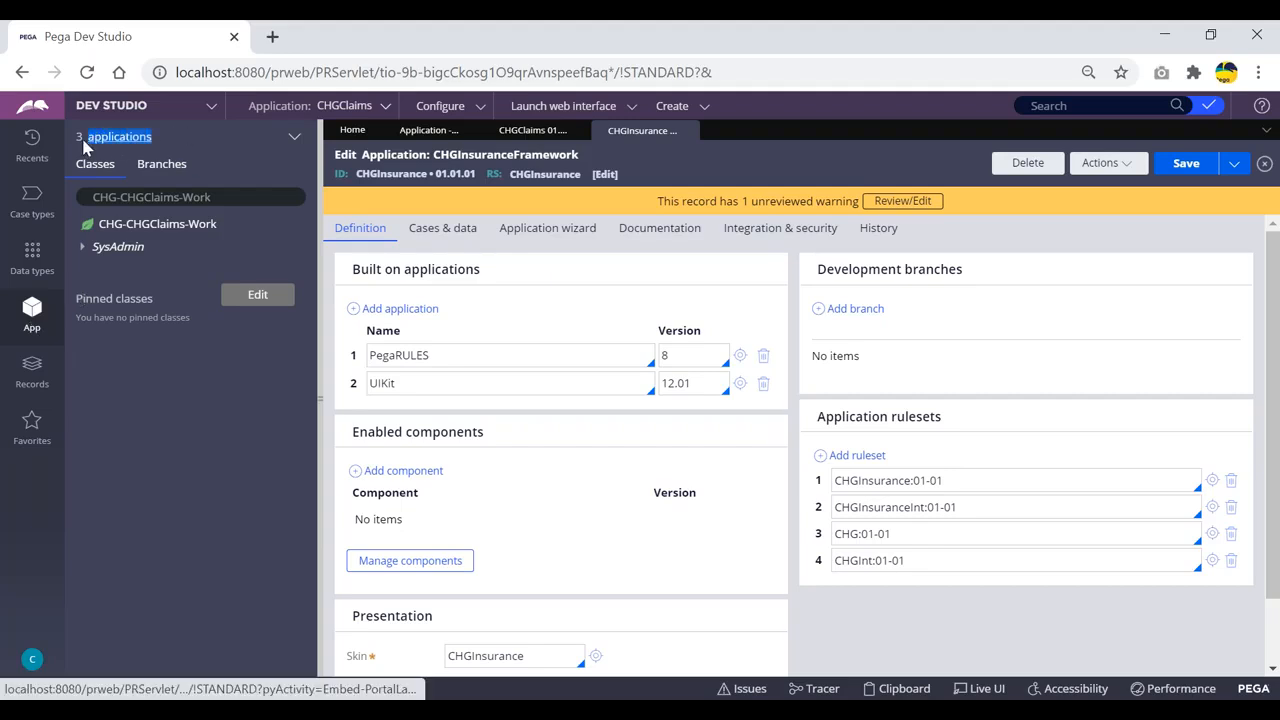
click(176, 141)
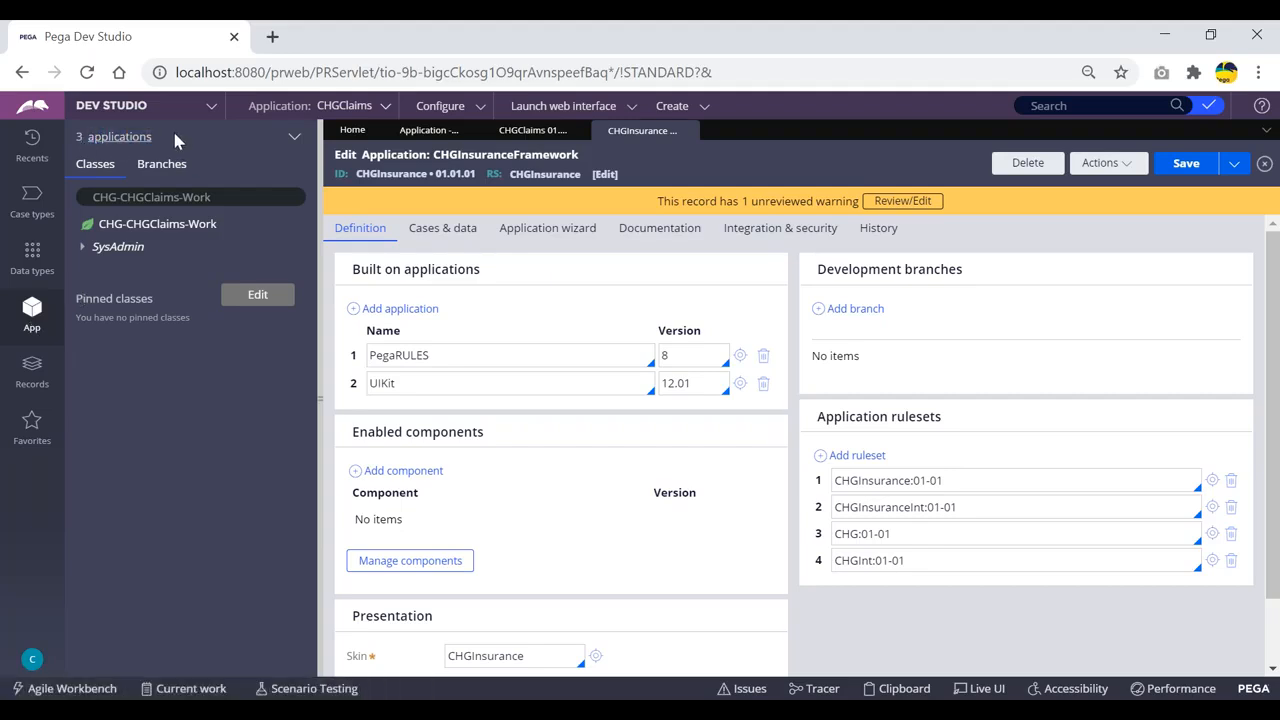
click(115, 140)
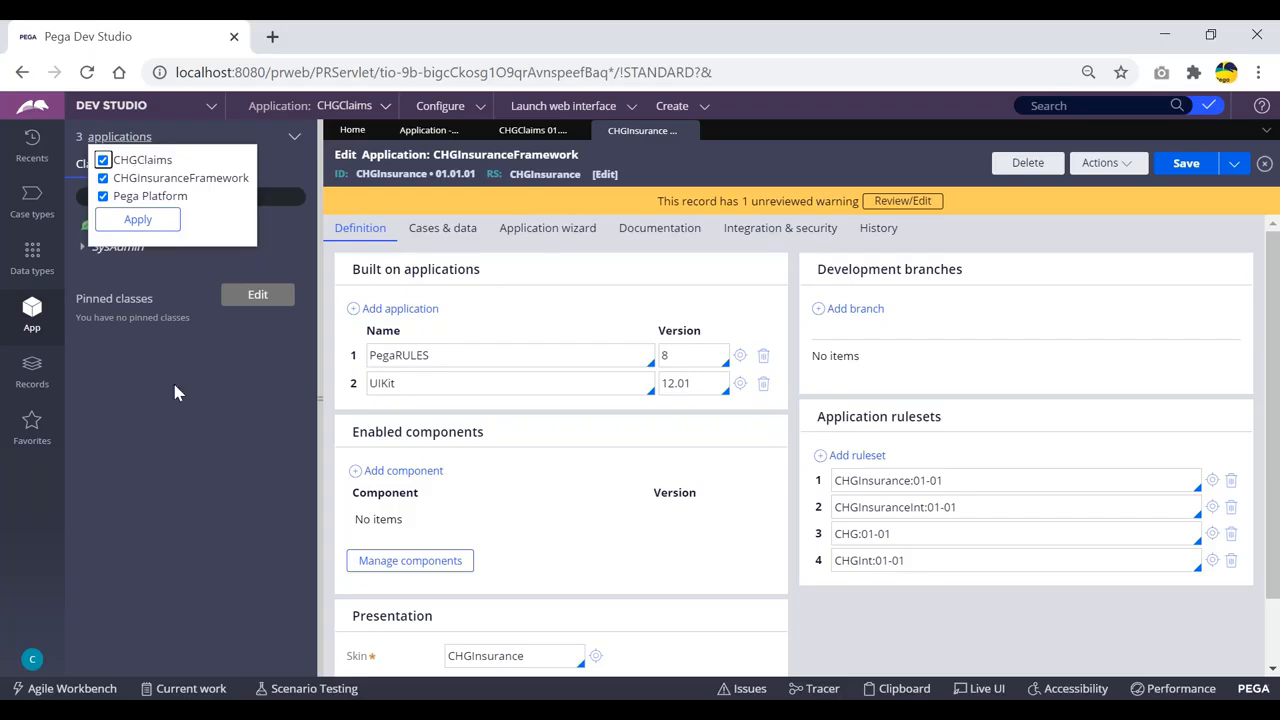
Step: Toggle the 3-application list open and closed twice more, leaving the CHG-CHGClaims-Work class tree visible
click(158, 281)
click(119, 139)
click(165, 370)
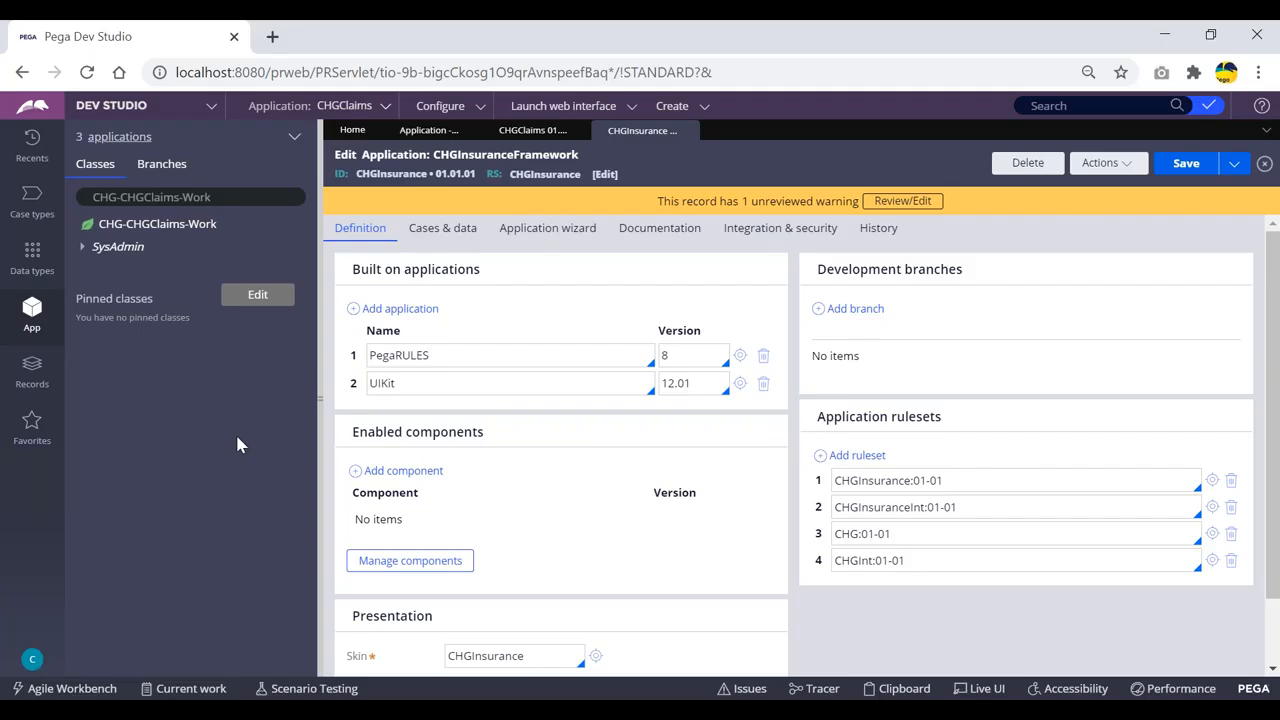
click(140, 138)
click(197, 387)
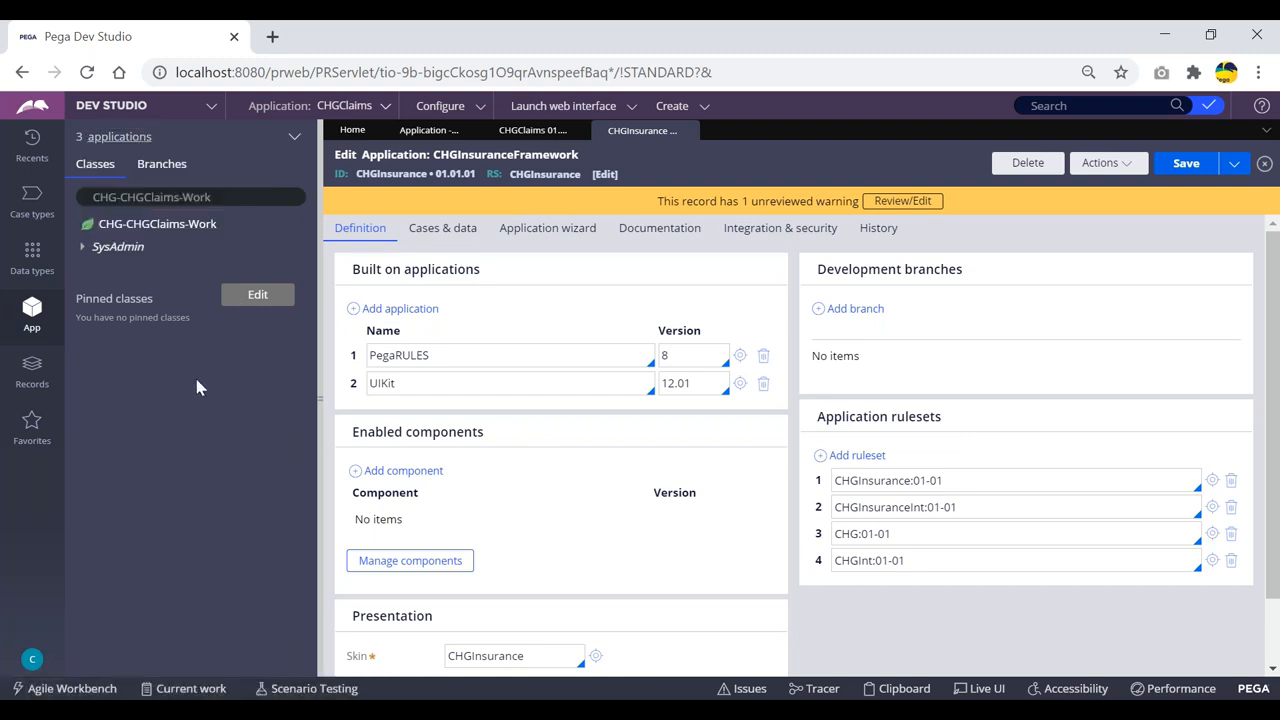